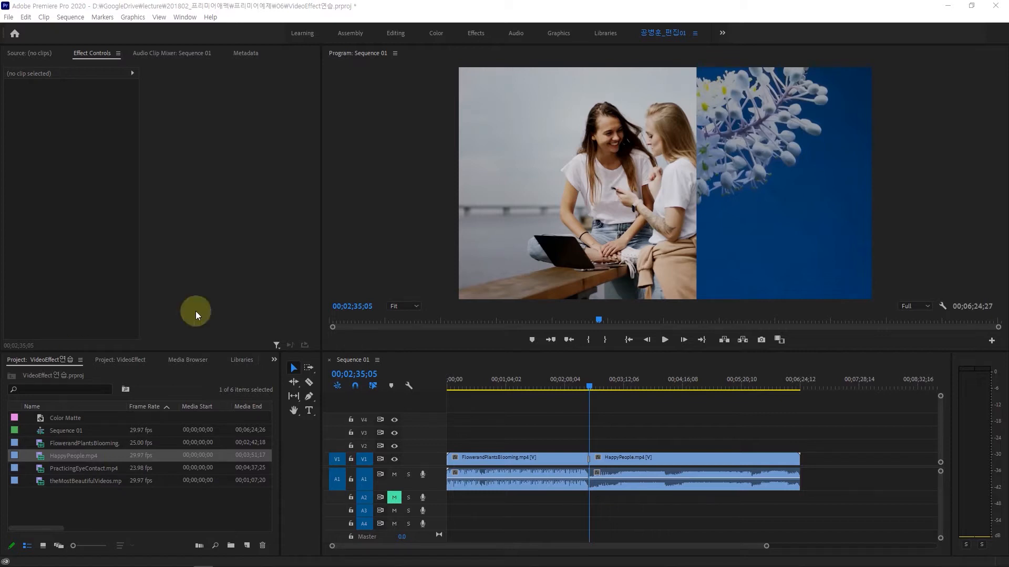
Step: Play the sequence from about 00;02;33;07 across the cut between the two clips to review the existing transition
click(588, 388)
drag(588, 386, 587, 386)
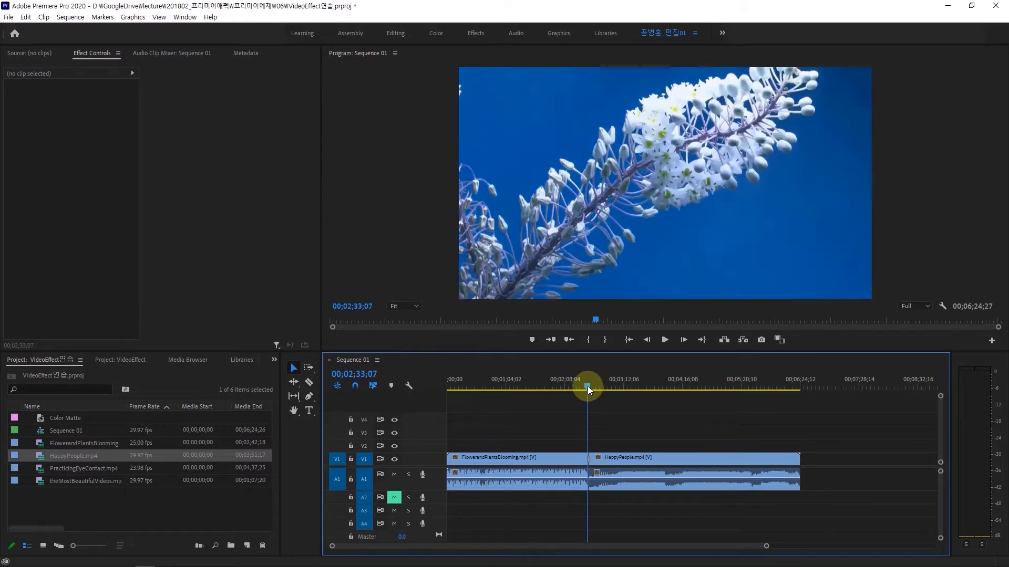
click(660, 342)
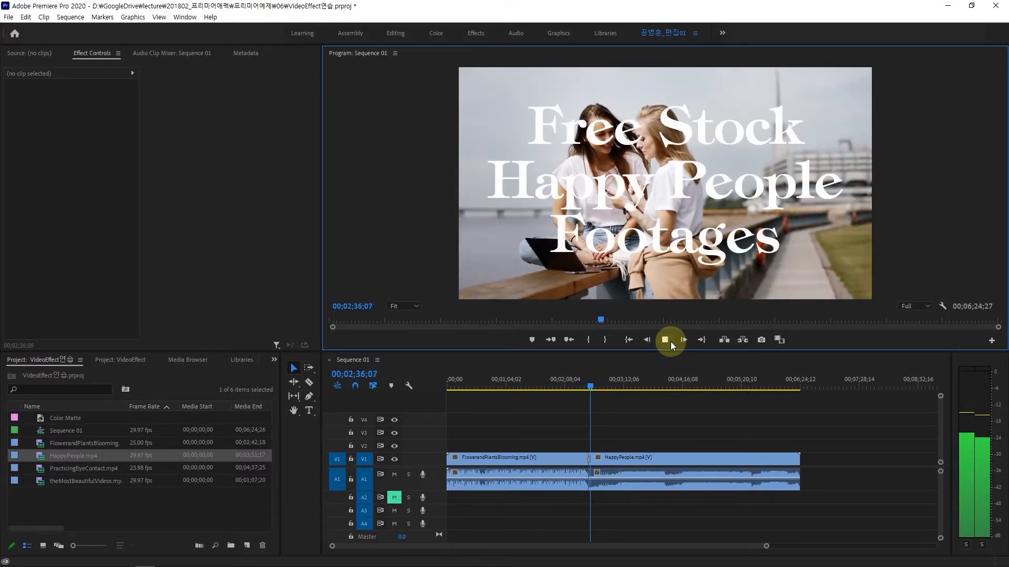
click(666, 340)
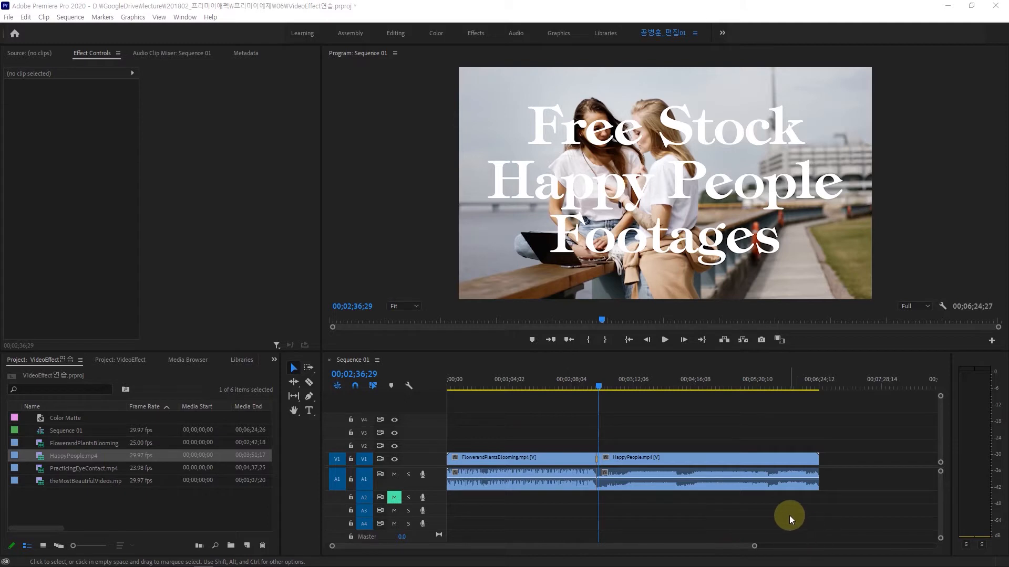
Step: Delete all video and audio clips from Sequence 01
drag(822, 519, 532, 442)
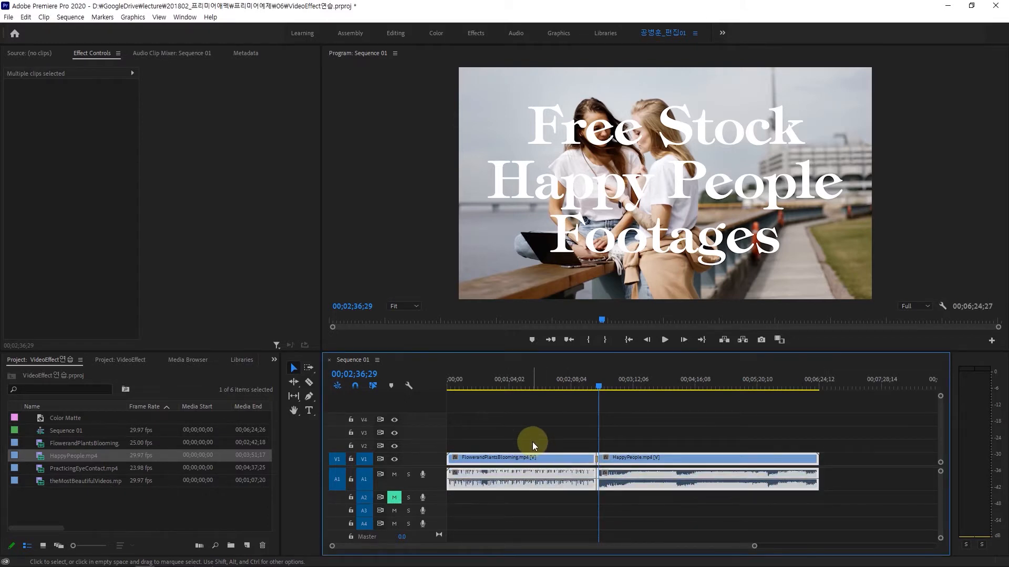
key(Delete)
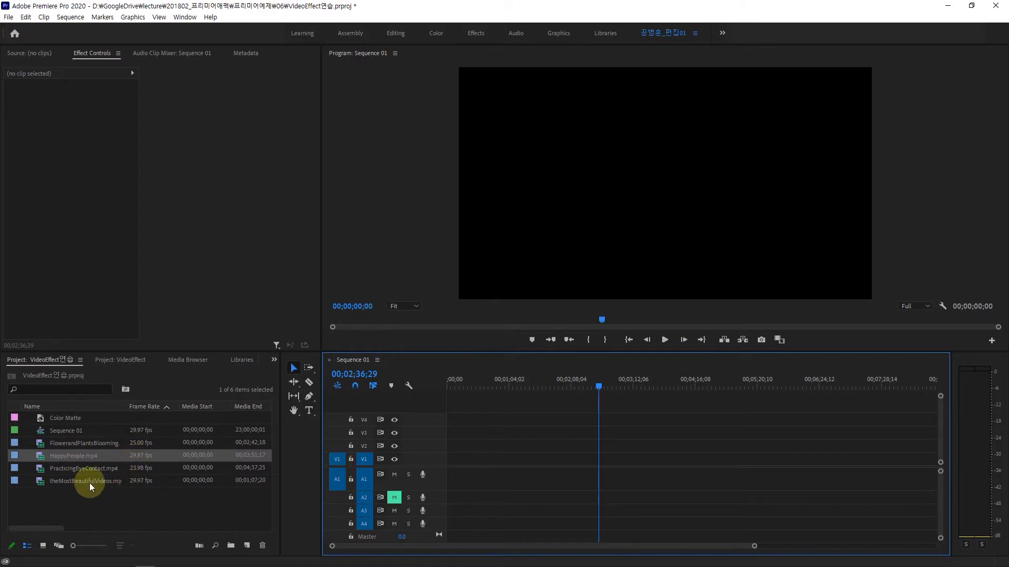
click(103, 514)
Step: Place FlowerandPlantsBlooming.mp4 at the start of V1, keeping the existing sequence settings, and HappyPeople.mp4 directly after it
drag(73, 446, 450, 466)
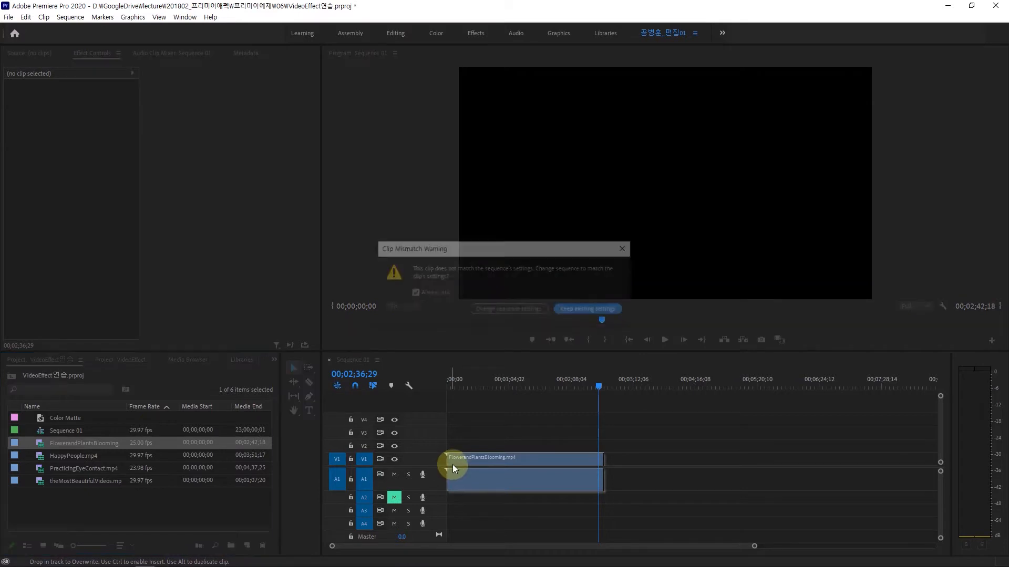
click(584, 311)
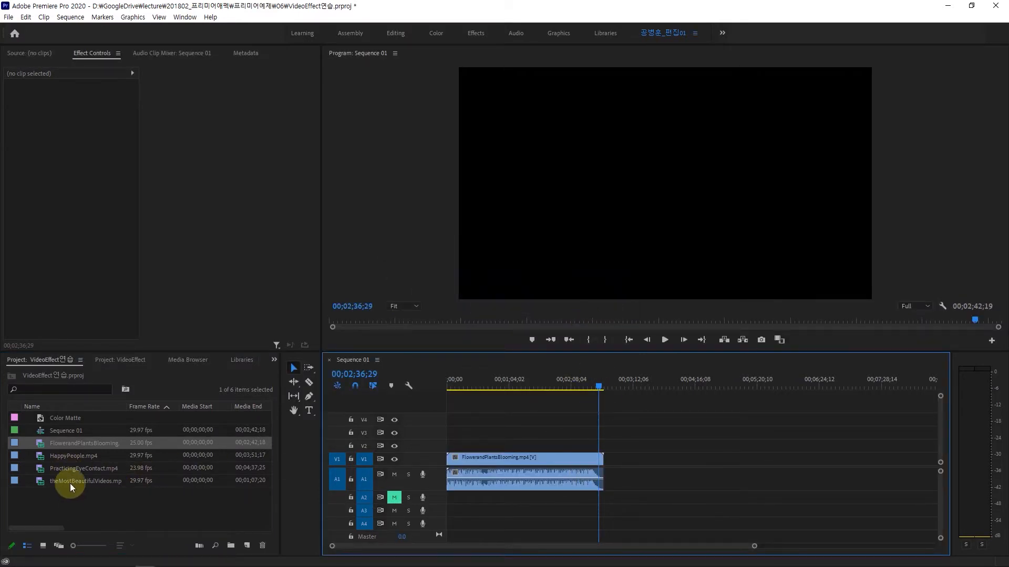
drag(43, 456, 627, 481)
drag(622, 482, 605, 473)
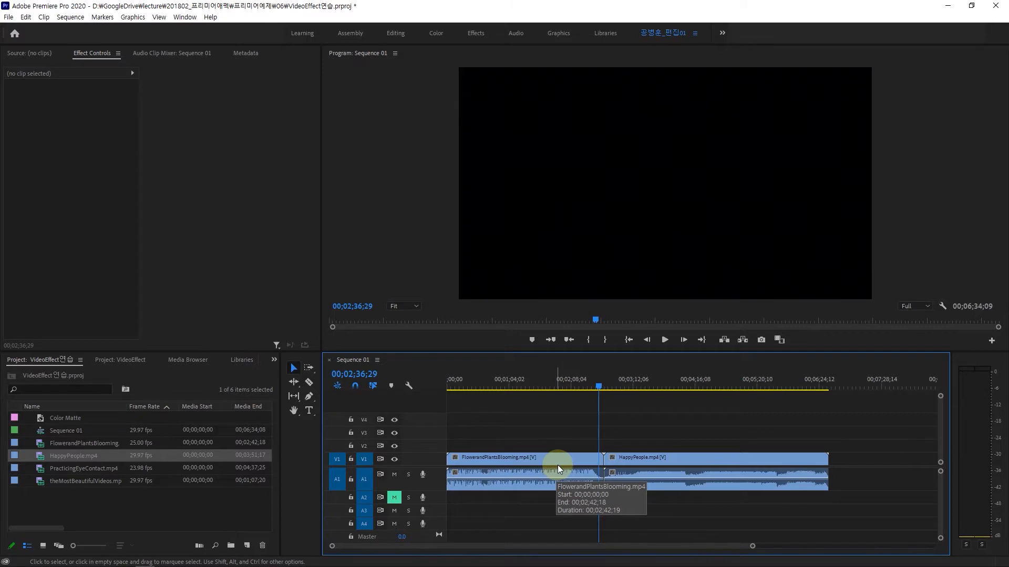
Step: Split FlowerandPlantsBlooming.mp4 at 00;02;31;21 and delete the piece after the cut
drag(752, 549, 671, 546)
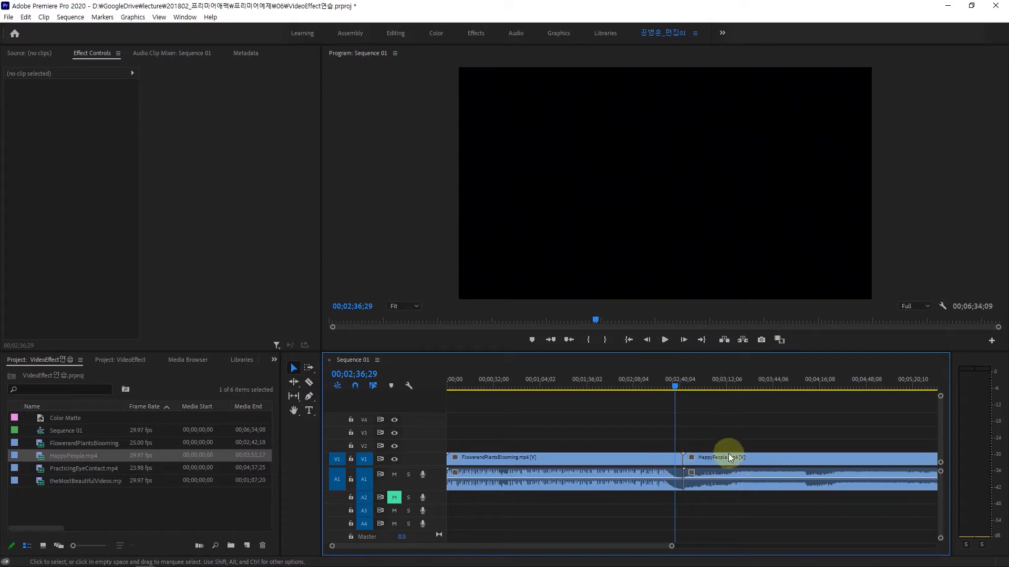
mouse_move(675, 386)
mouse_down()
mouse_move(699, 389)
mouse_move(666, 399)
mouse_move(686, 395)
mouse_up()
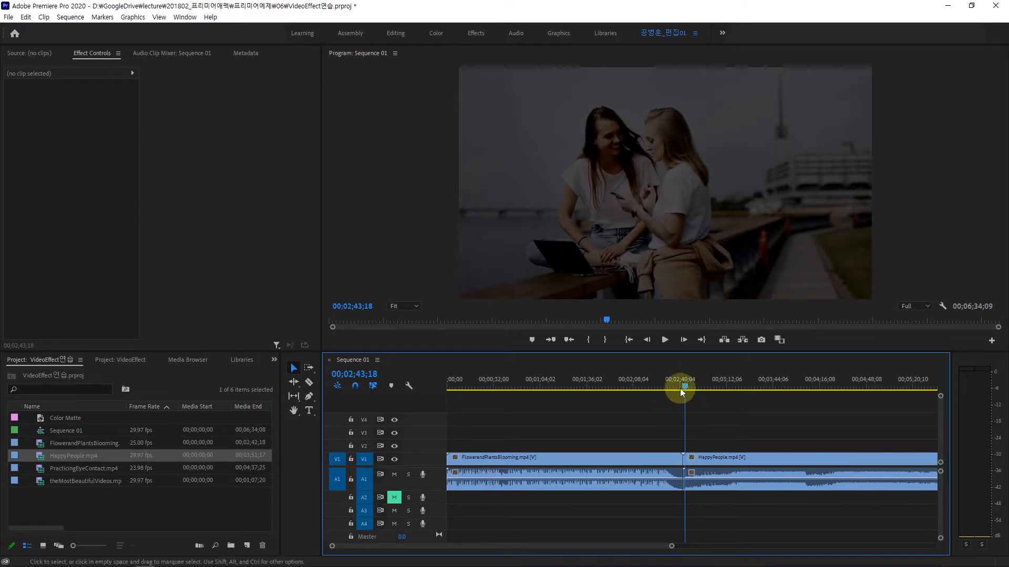
drag(685, 386, 667, 406)
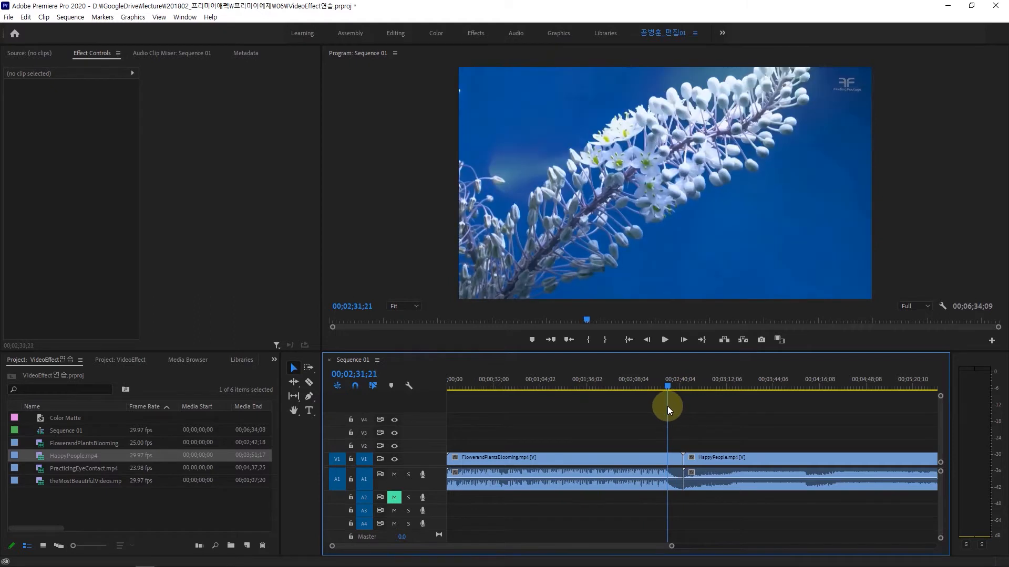
click(676, 462)
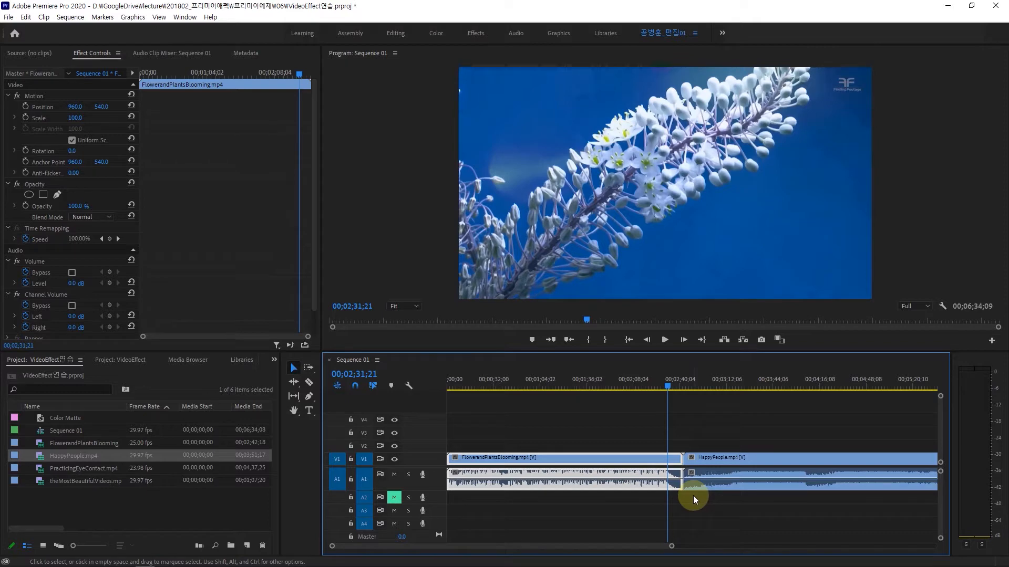
key(ctrl+alt+w)
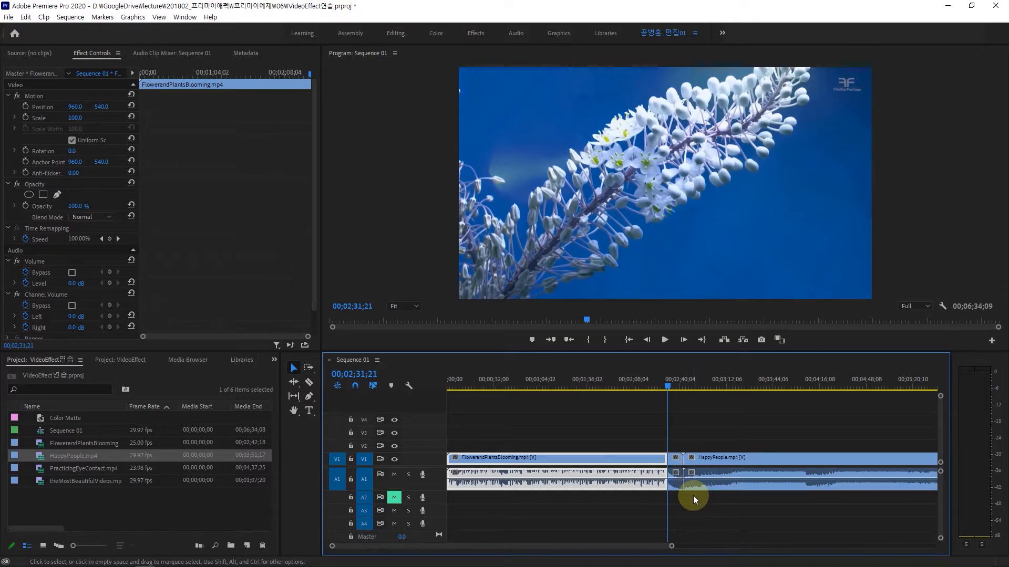
click(676, 470)
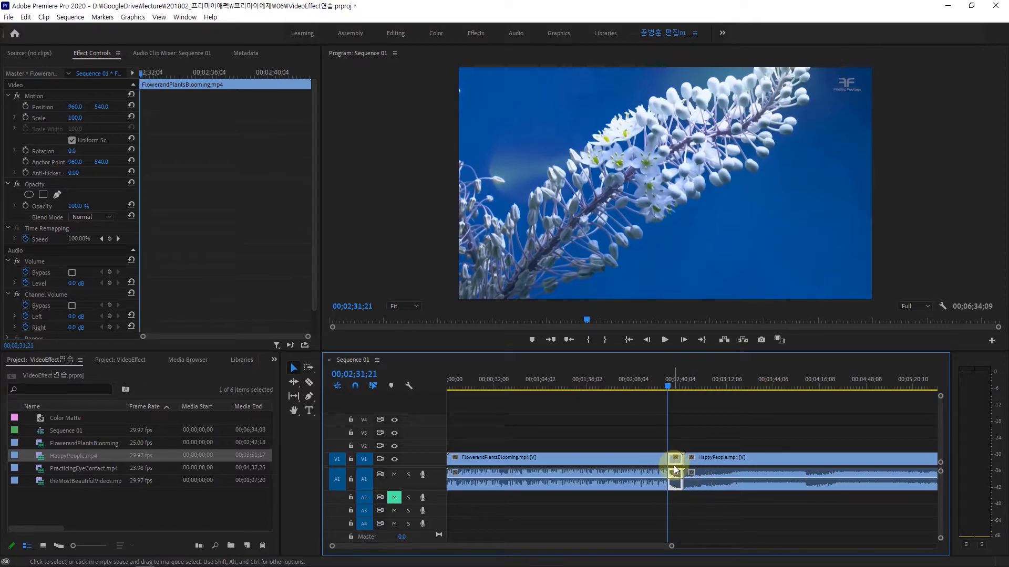
Step: Cut off the dark opening of HappyPeople.mp4 at 00;02;44;09 and move the clip against the end of FlowerandPlantsBlooming.mp4
click(738, 459)
drag(666, 387, 686, 391)
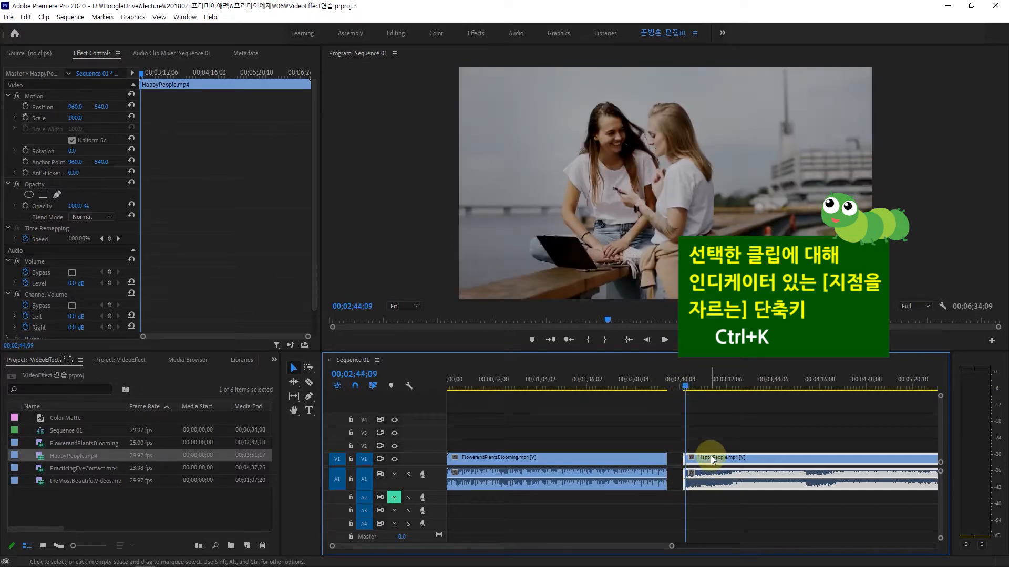
key(ctrl+k)
drag(667, 547, 587, 555)
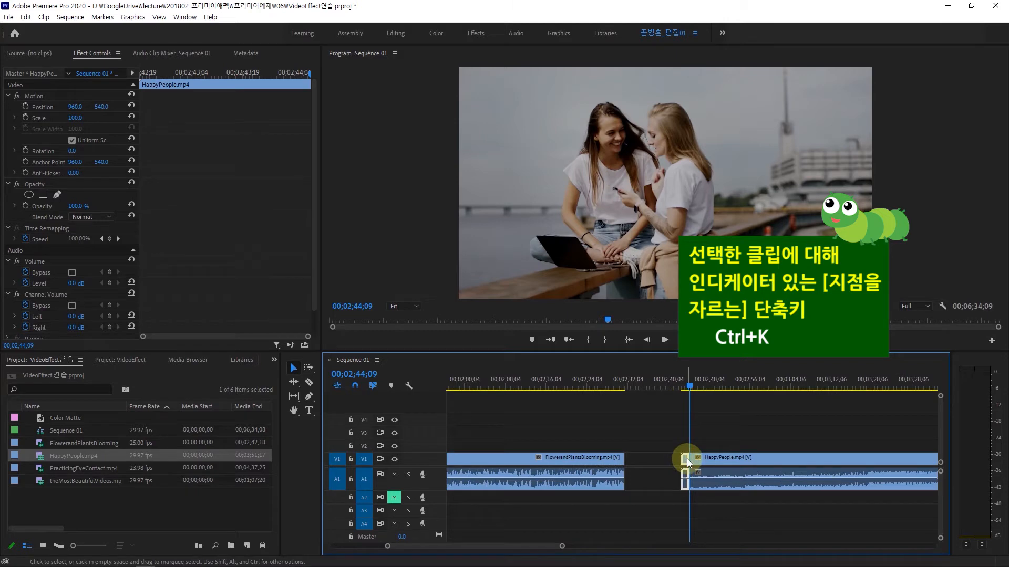
key(Delete)
drag(749, 456, 682, 453)
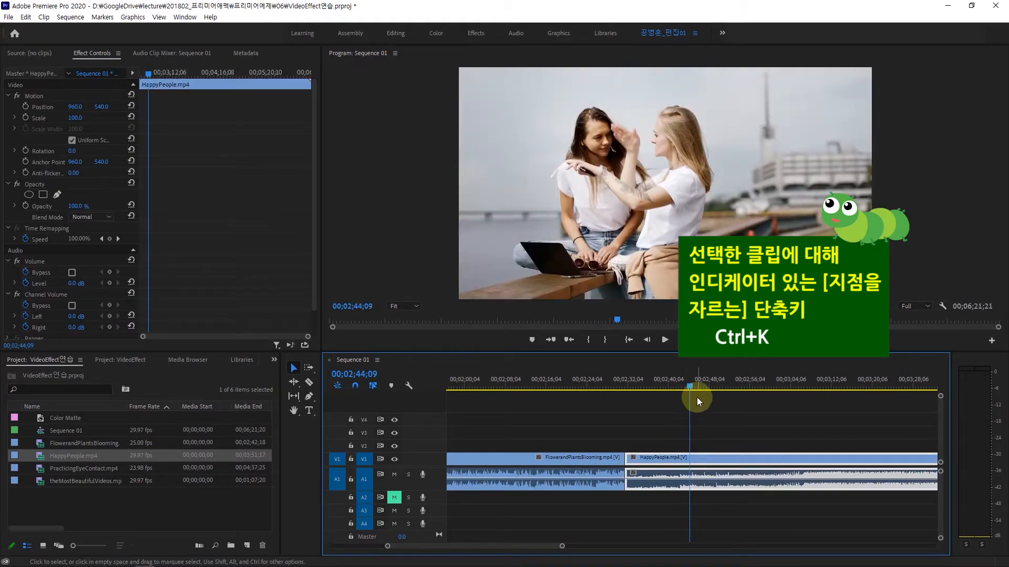
Step: Play the sequence across the new cut between the flower clip and the people clip
drag(694, 385, 617, 402)
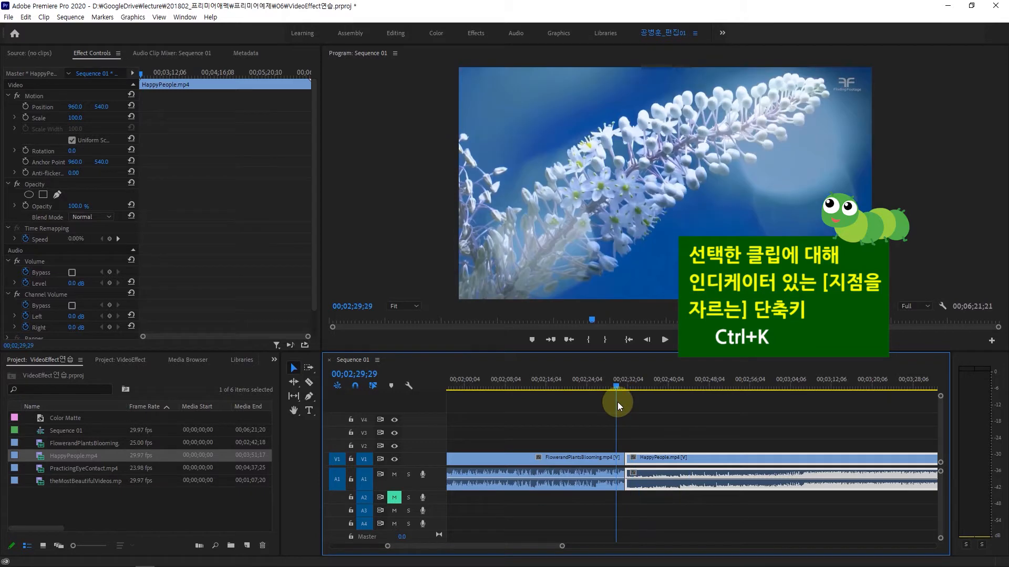
drag(622, 388, 625, 391)
click(664, 343)
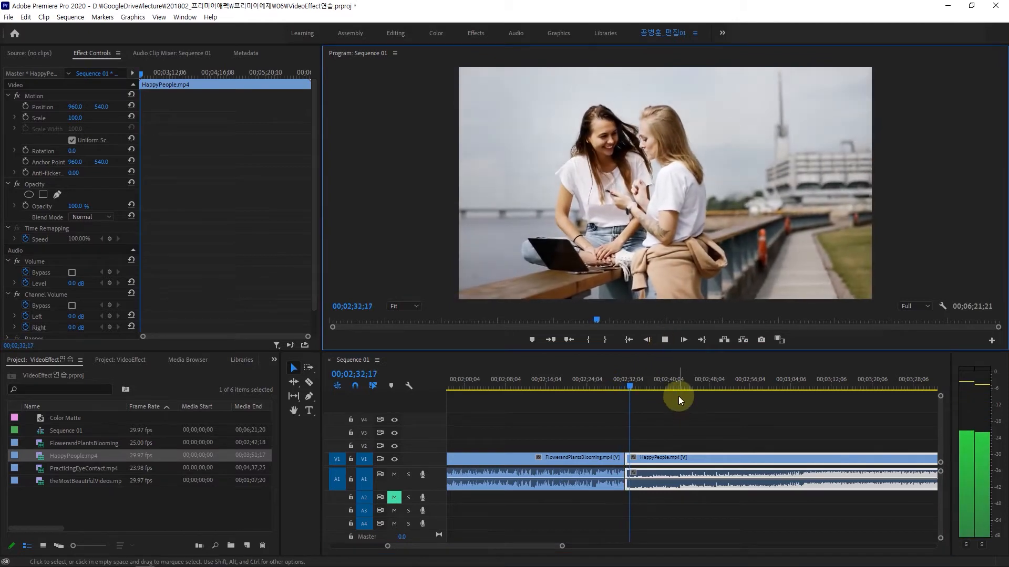
click(665, 340)
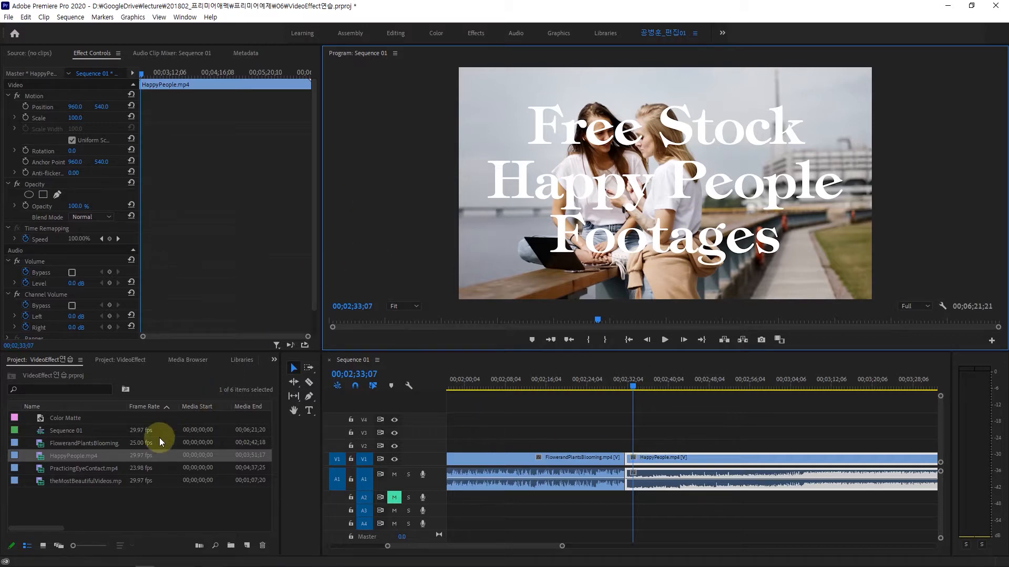
Step: Show the effects list, collapse its Wipe and Video Transitions folders, and select Video Transitions
click(275, 360)
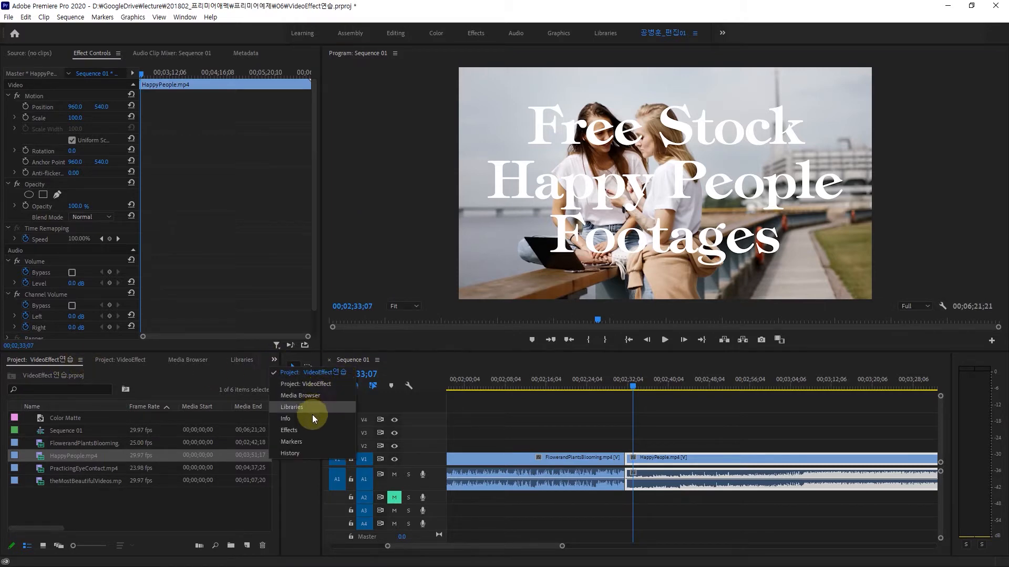
click(310, 433)
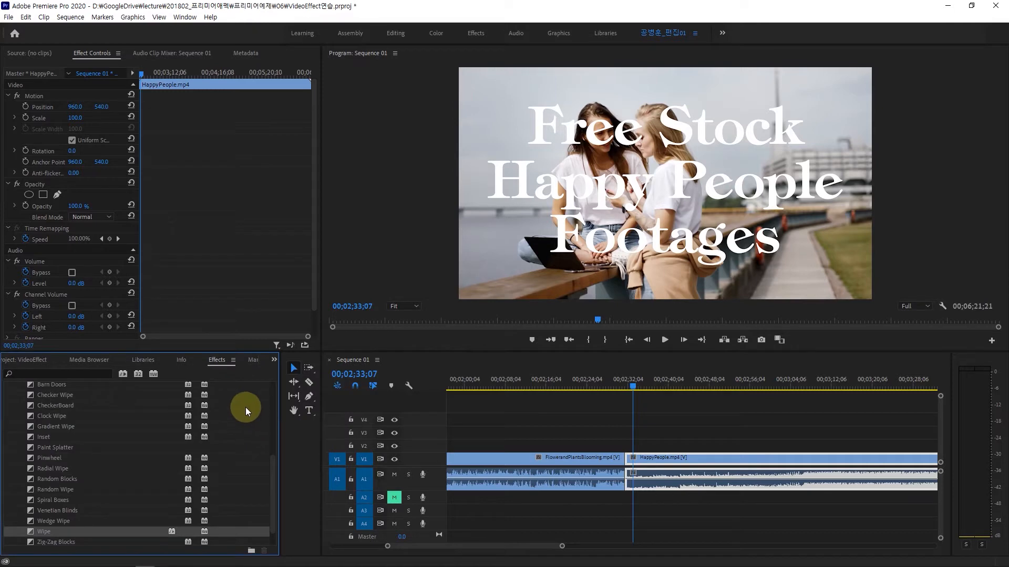
scroll(93, 438, up, 4)
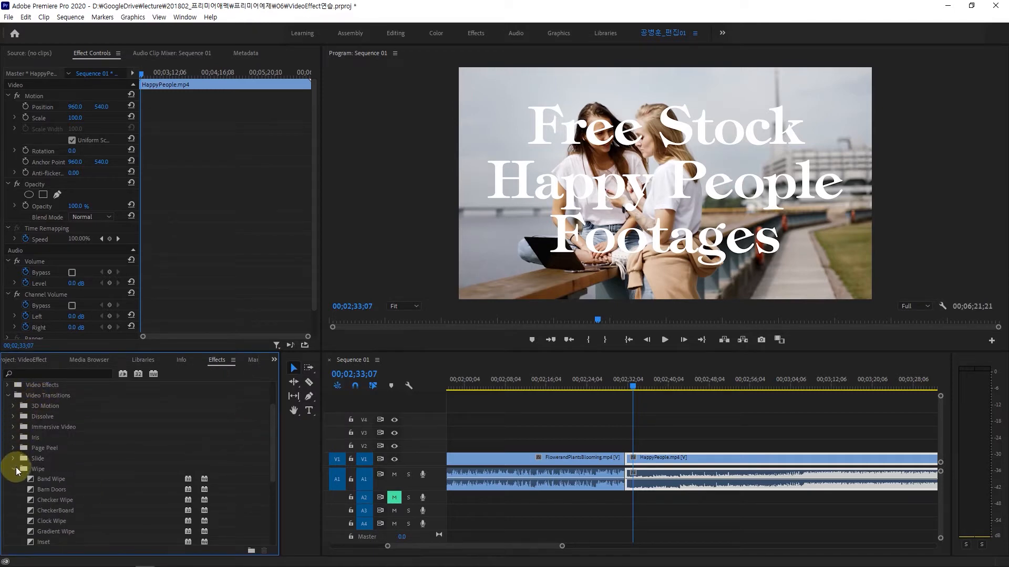
click(14, 468)
click(8, 440)
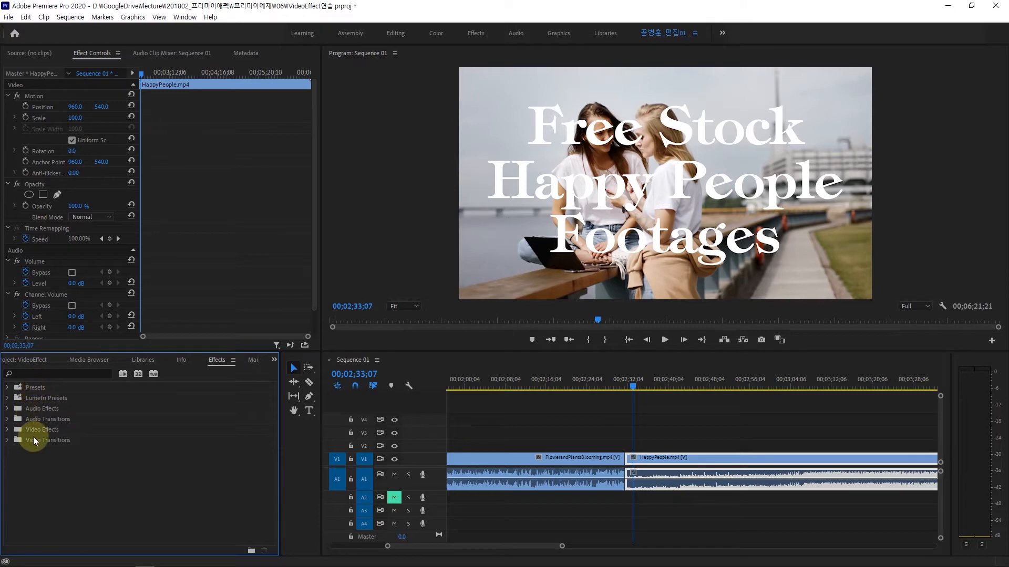
click(52, 430)
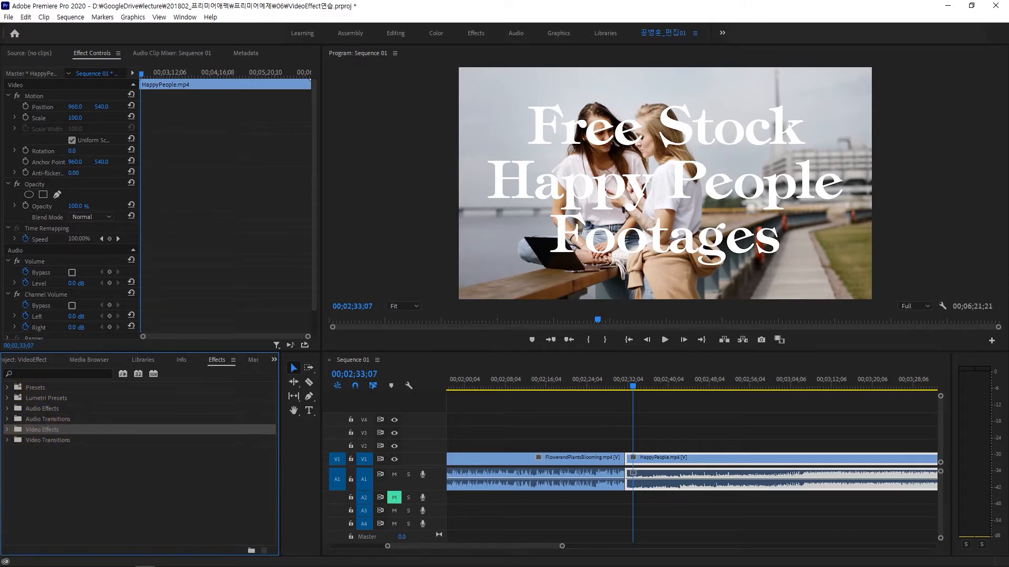
click(33, 441)
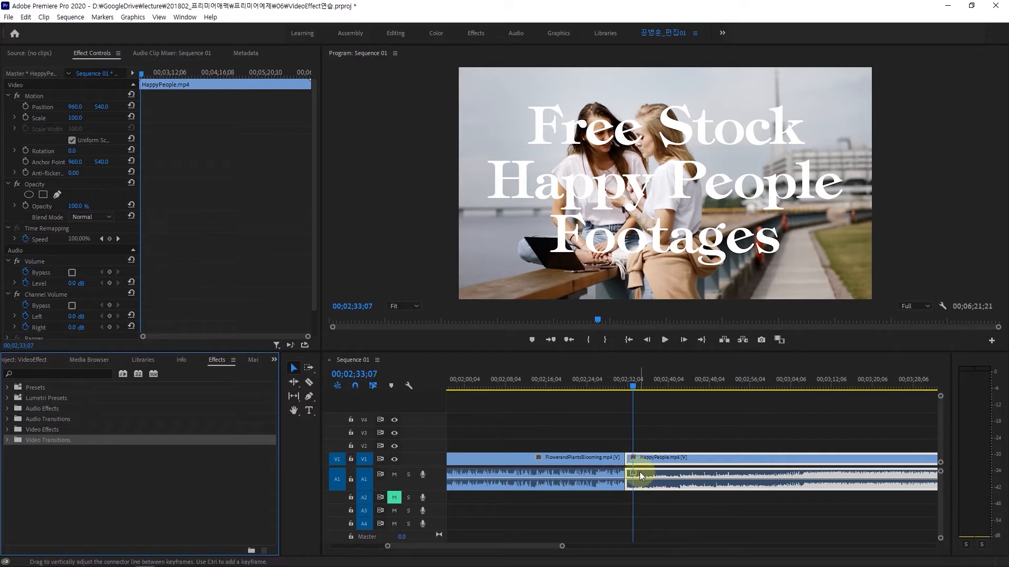
Step: Examine the cut between the two clips and the start and end of the sequence, finishing at 00;00;00;00
drag(629, 388, 310, 428)
drag(542, 547, 637, 542)
drag(594, 383, 749, 416)
drag(632, 550, 724, 547)
drag(738, 390, 441, 419)
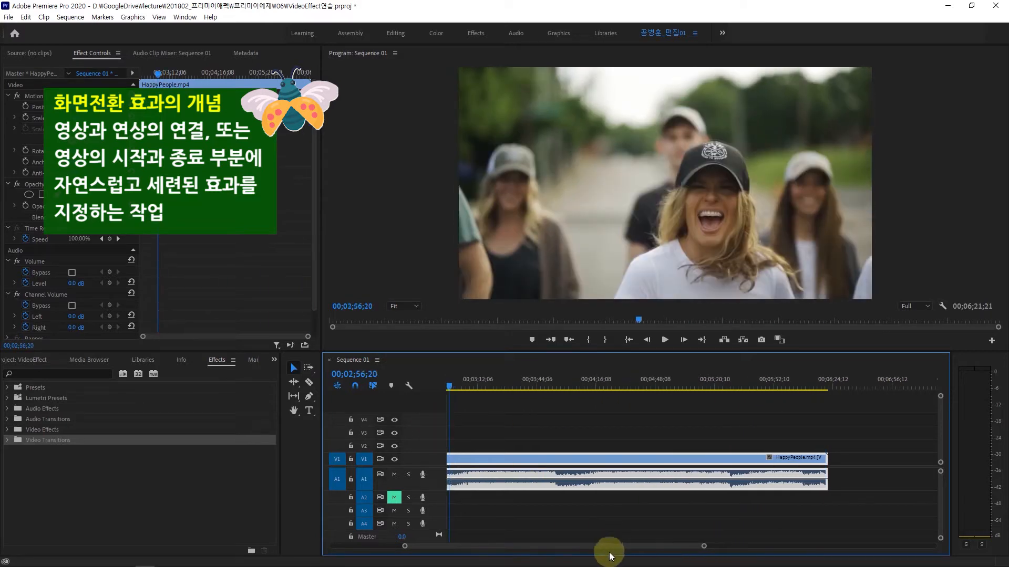
drag(540, 547, 489, 550)
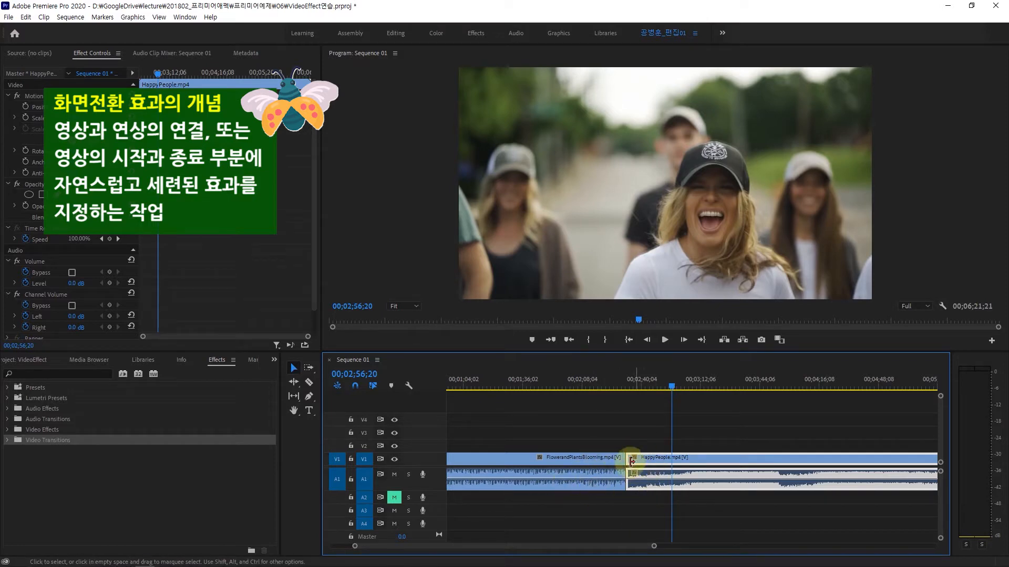
drag(672, 388, 401, 441)
key(Home)
drag(630, 548, 811, 550)
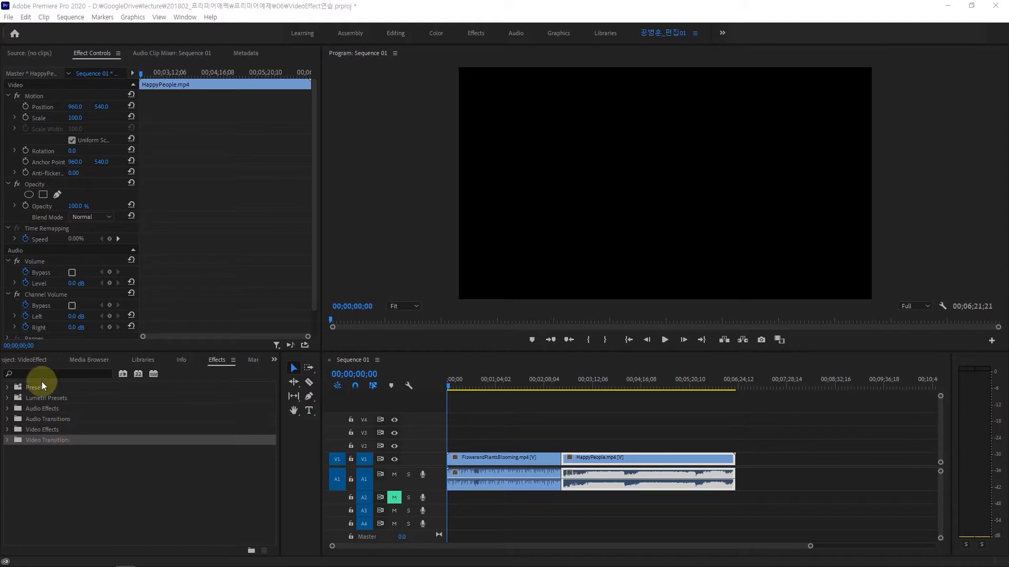
Step: Apply the Cube Spin transition from Video Transitions > 3D Motion to the cut between FlowerandPlantsBlooming.mp4 and HappyPeople.mp4
click(224, 361)
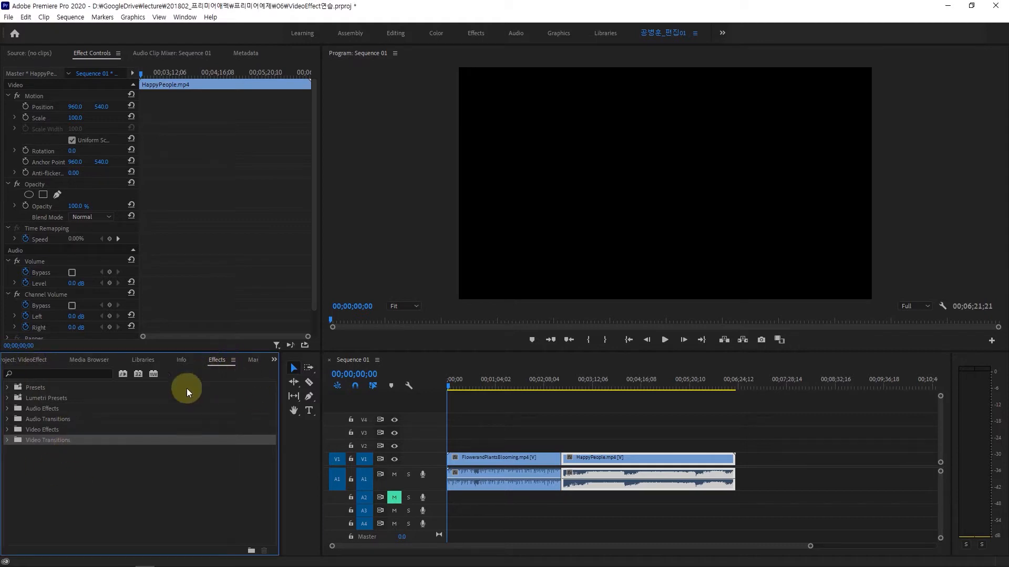
click(7, 441)
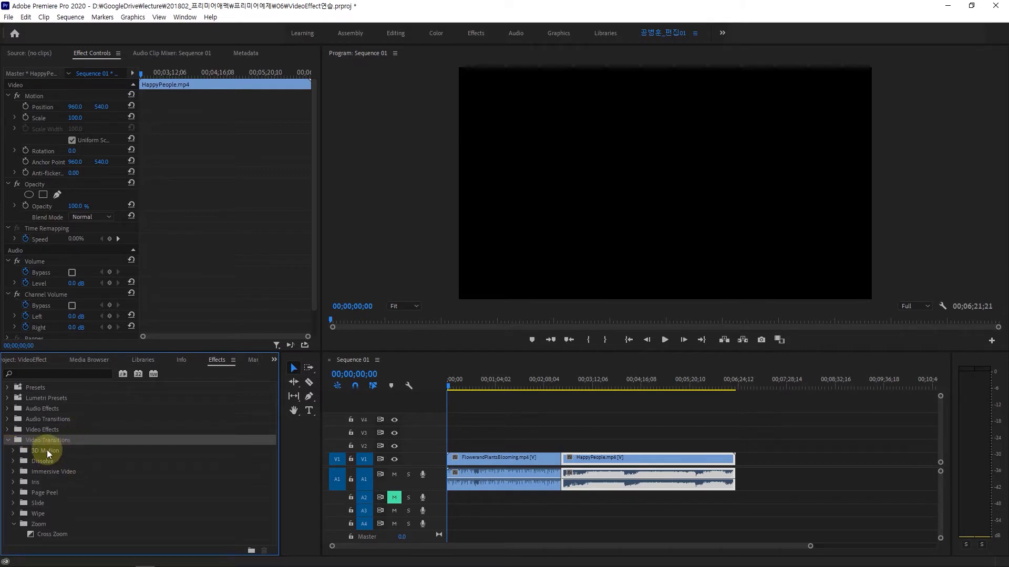
click(14, 450)
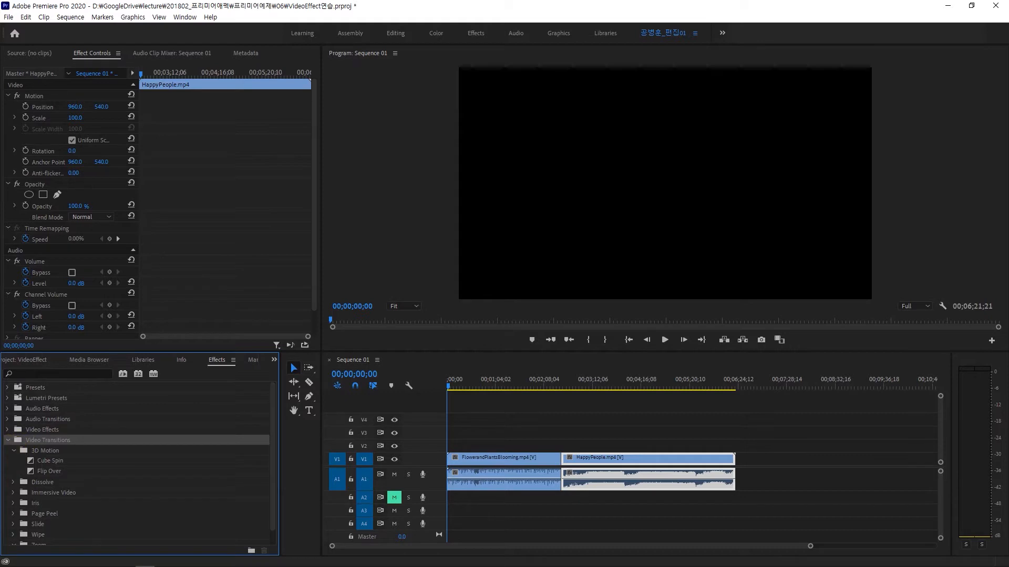
click(50, 462)
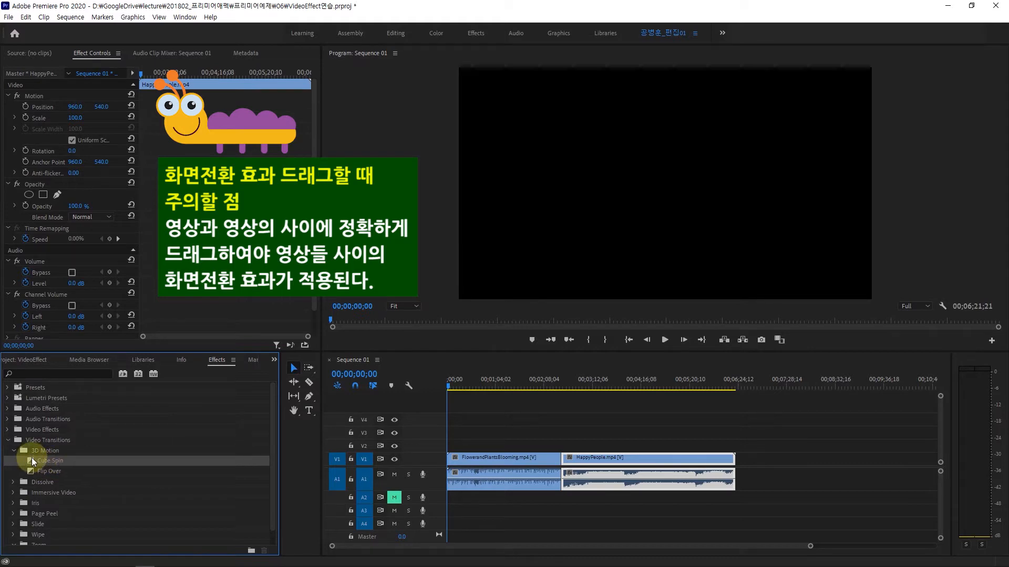
drag(31, 458, 558, 415)
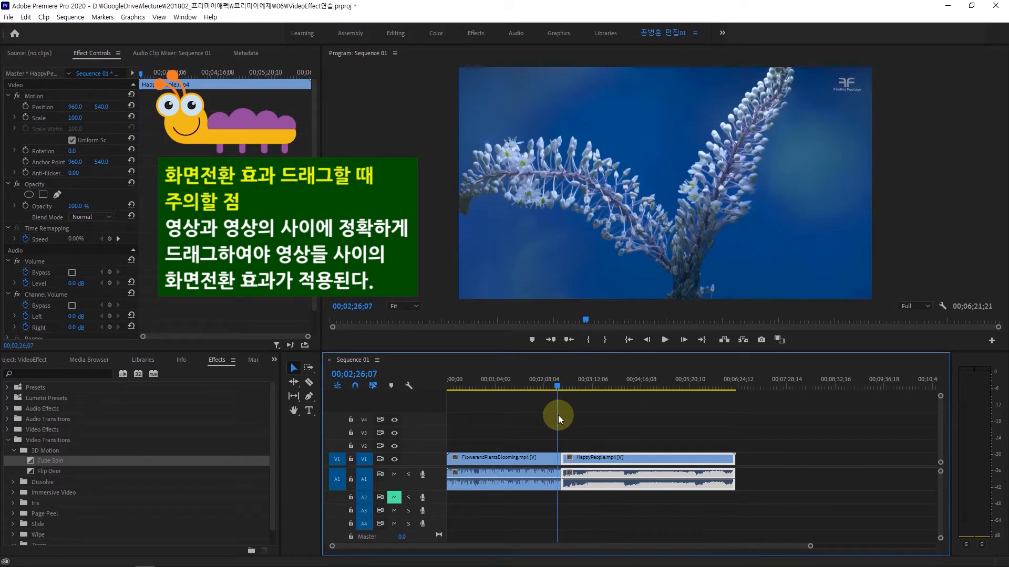
drag(37, 462, 562, 462)
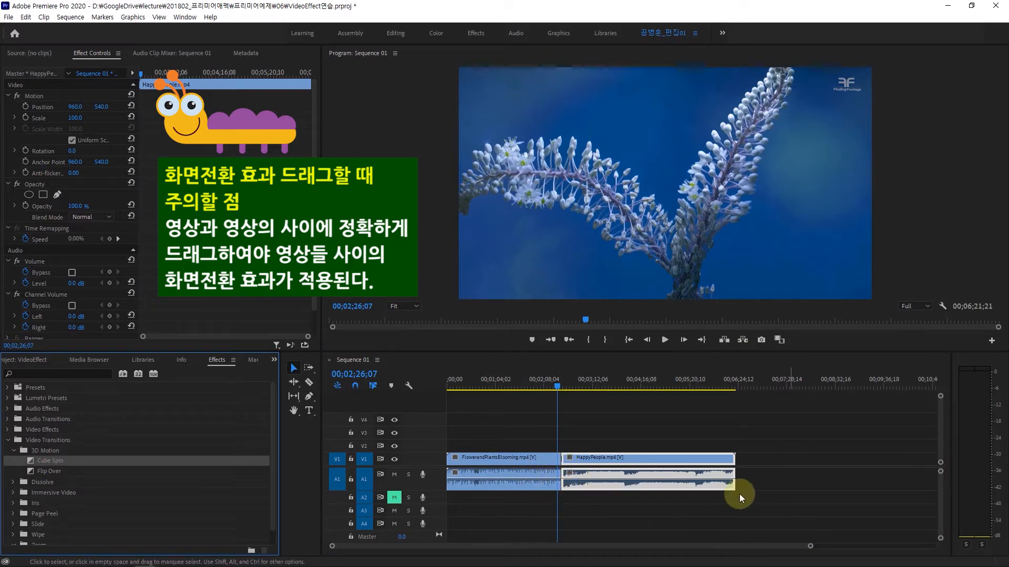
Step: Select the Cube Spin transition at the cut between FlowerandPlantsBlooming.mp4 and HappyPeople.mp4
drag(810, 547, 638, 561)
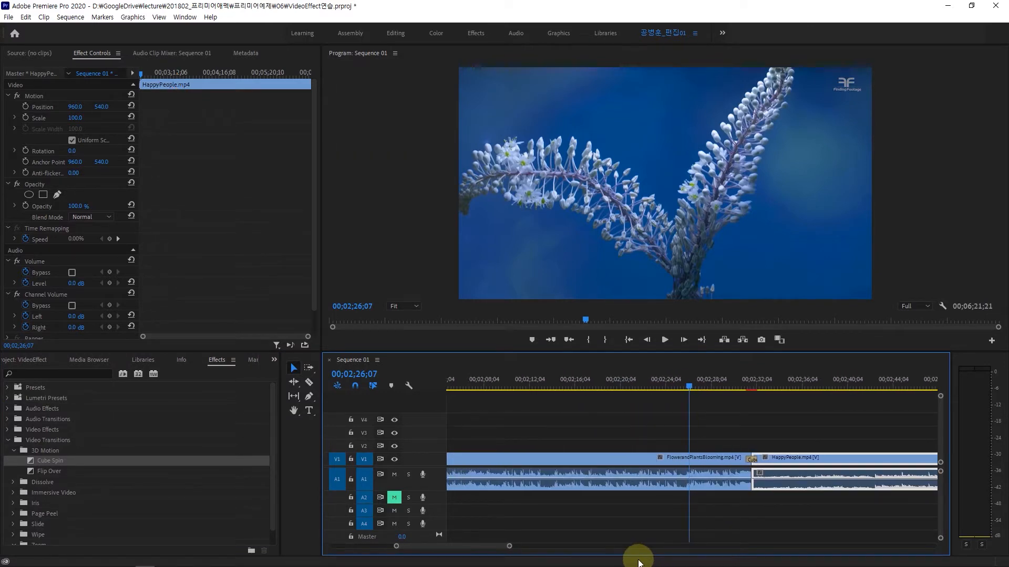
scroll(500, 549, down, 5)
scroll(496, 548, up, 1)
drag(514, 548, 522, 546)
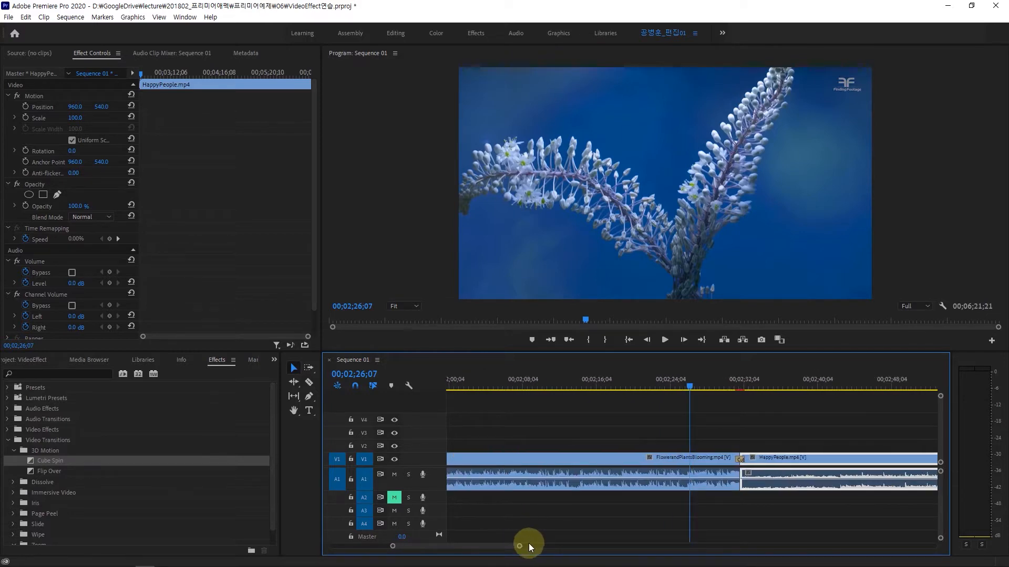
click(528, 546)
drag(523, 548, 505, 549)
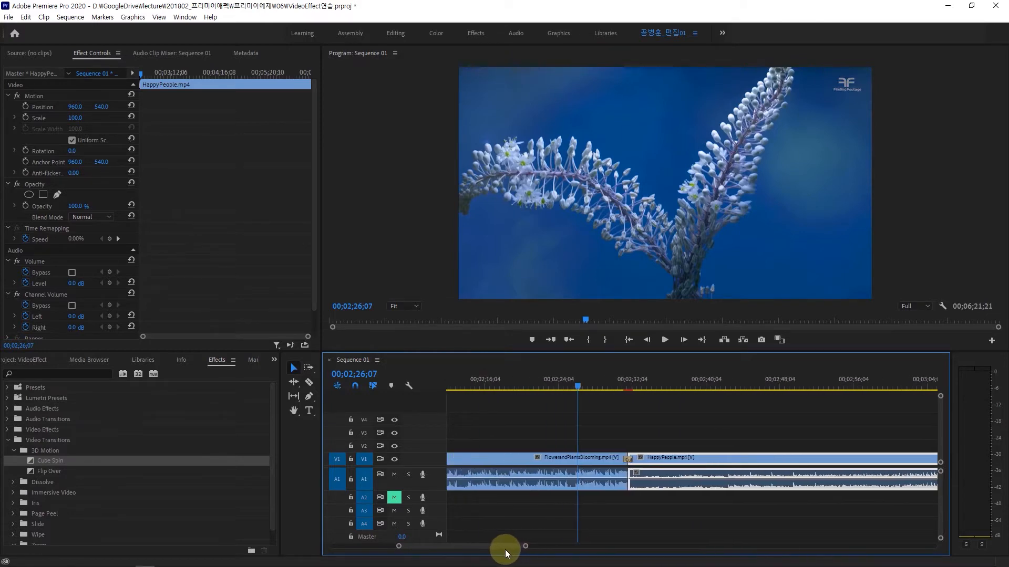
click(628, 459)
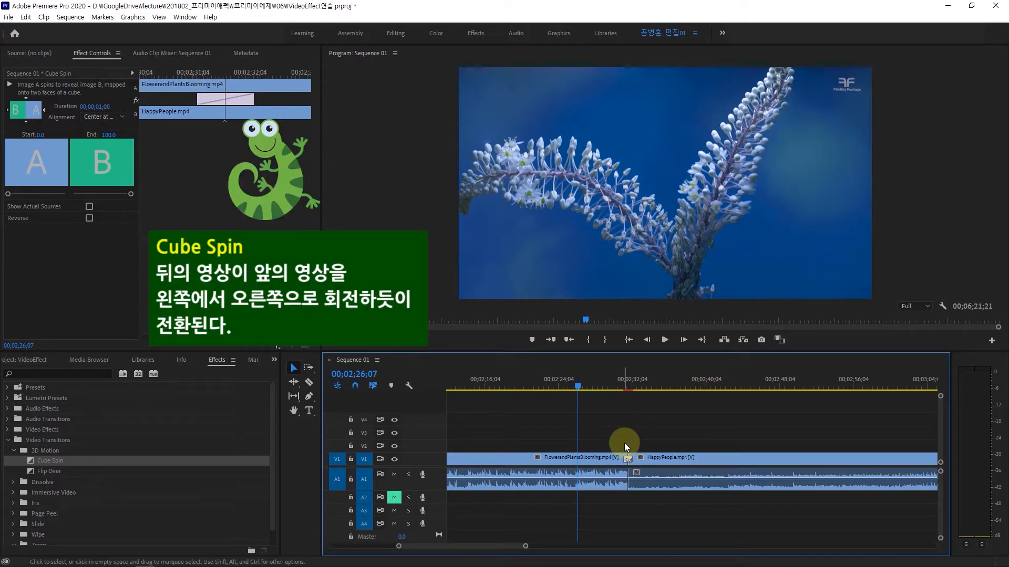
Step: Scrub back and forth through the Cube Spin transition to preview how it changes between the two clips
drag(573, 377, 626, 393)
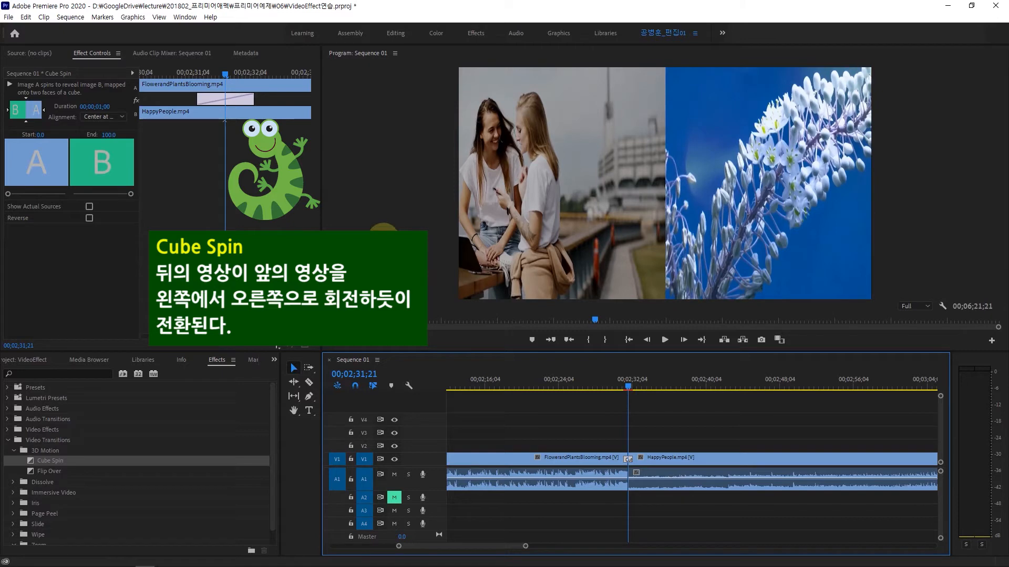
drag(626, 385, 633, 391)
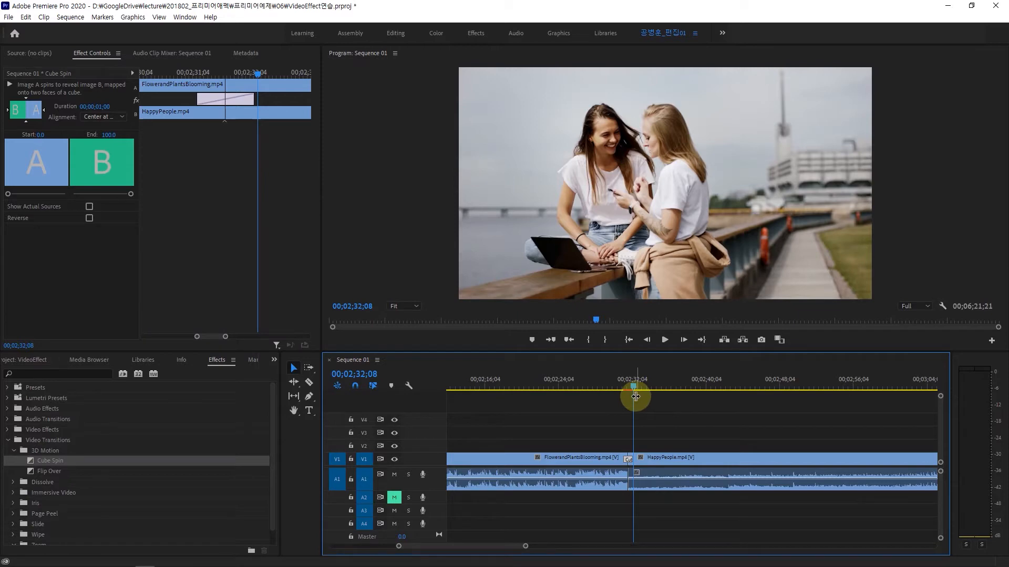
drag(635, 396, 630, 394)
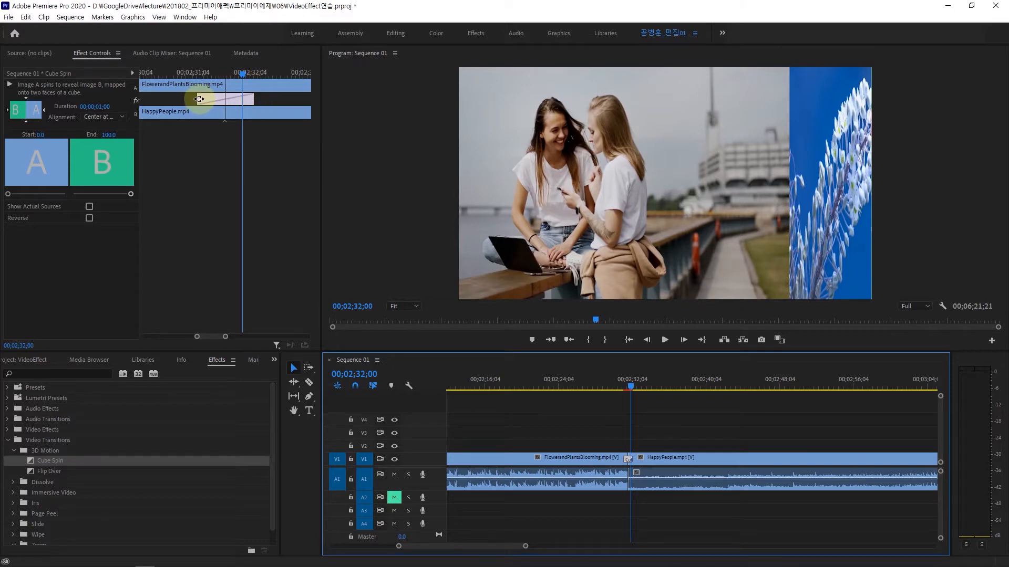
Step: Extend both ends of the Cube Spin transition to a duration of about 00;00;02;18 and scrub through it
drag(200, 101, 156, 99)
drag(253, 98, 304, 97)
mouse_move(628, 386)
mouse_down()
mouse_move(620, 389)
mouse_move(639, 390)
mouse_up()
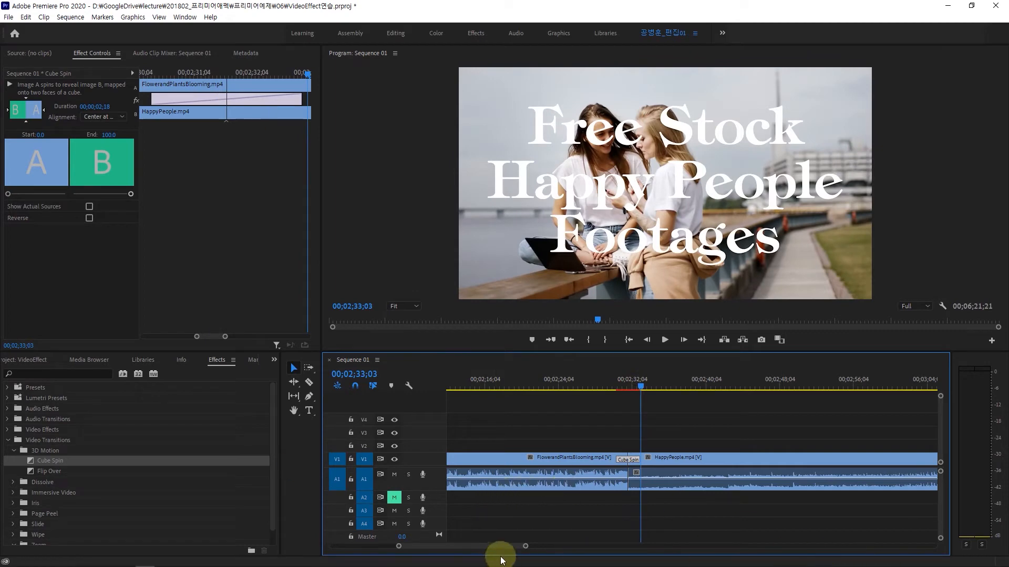
Step: Replace the Cube Spin transition at the cut with Flip Over from 3D Motion and scrub through it
drag(526, 546, 544, 528)
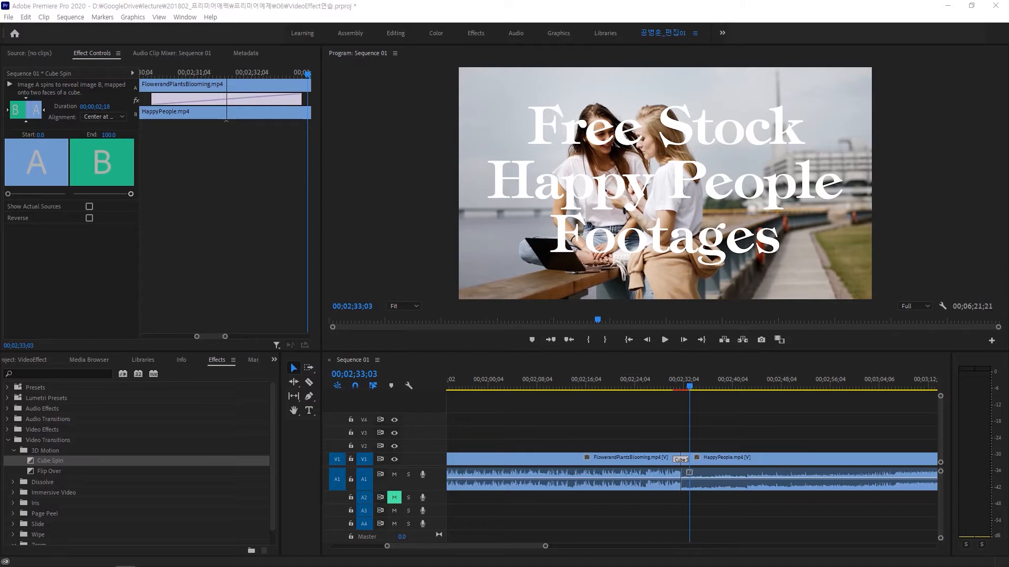
click(36, 472)
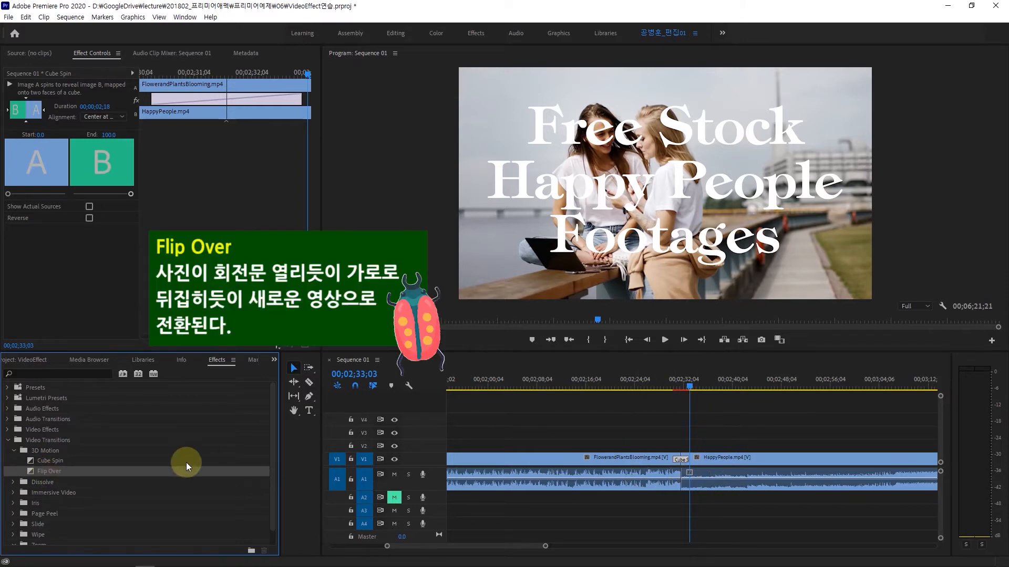
drag(30, 474, 683, 462)
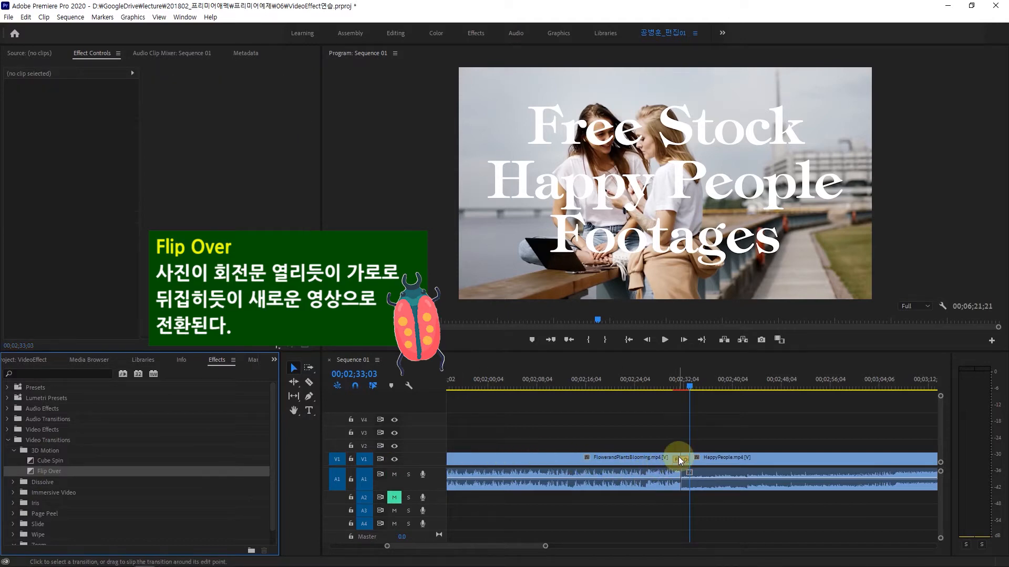
drag(677, 392, 690, 398)
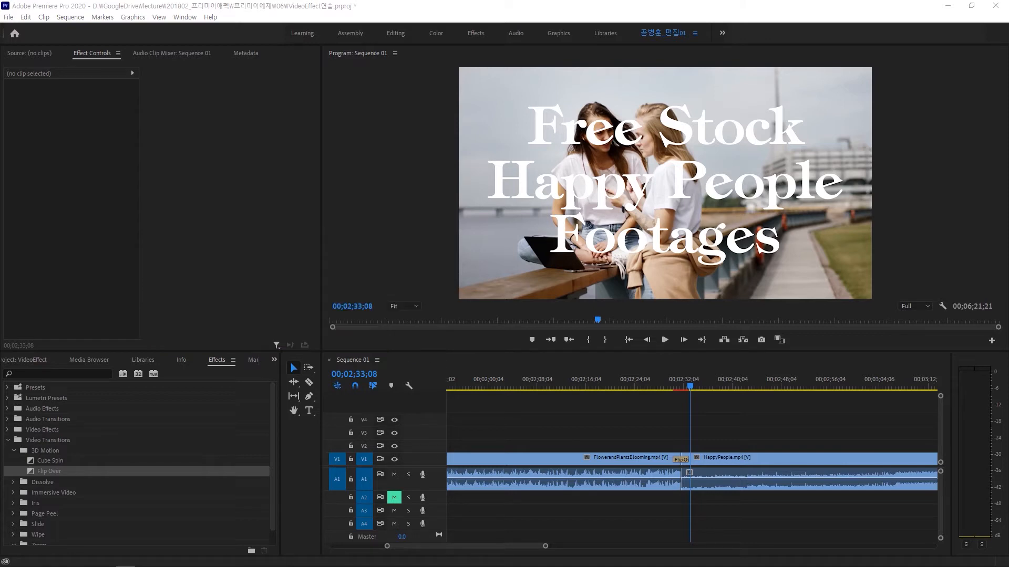
Step: Replace the Flip Over transition with Additive Dissolve from the Dissolve transitions and scrub through it
click(15, 450)
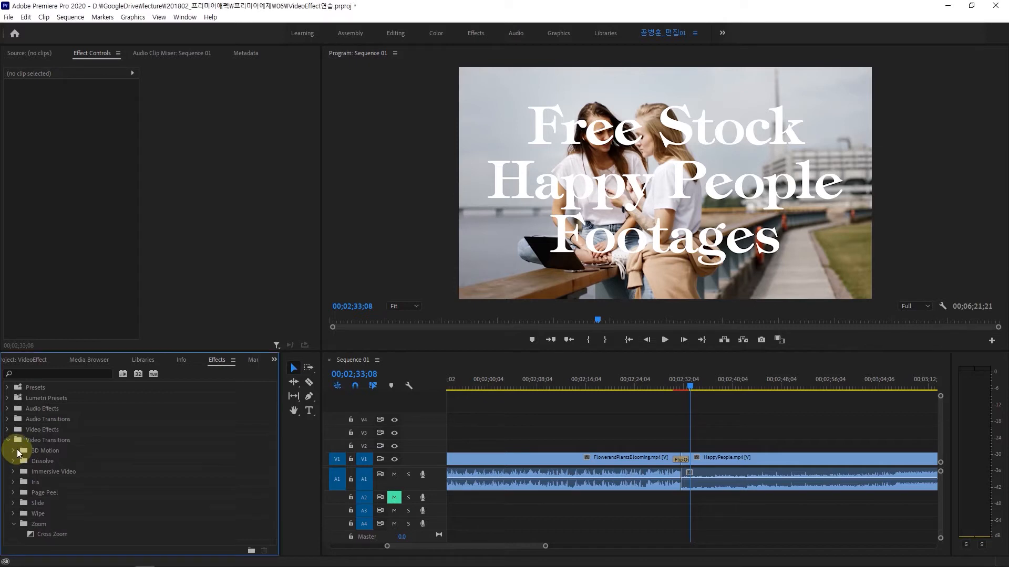
click(7, 462)
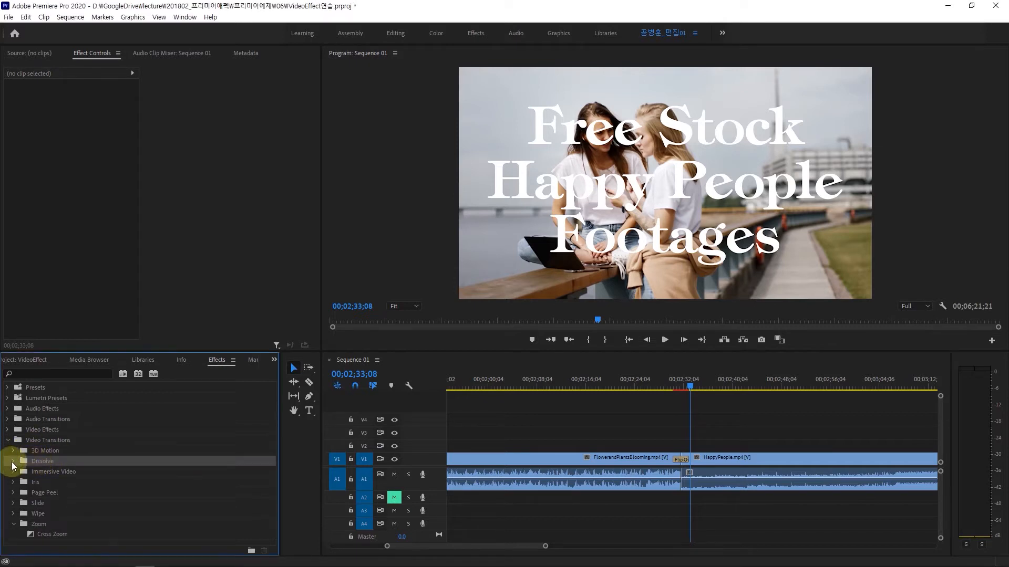
click(14, 462)
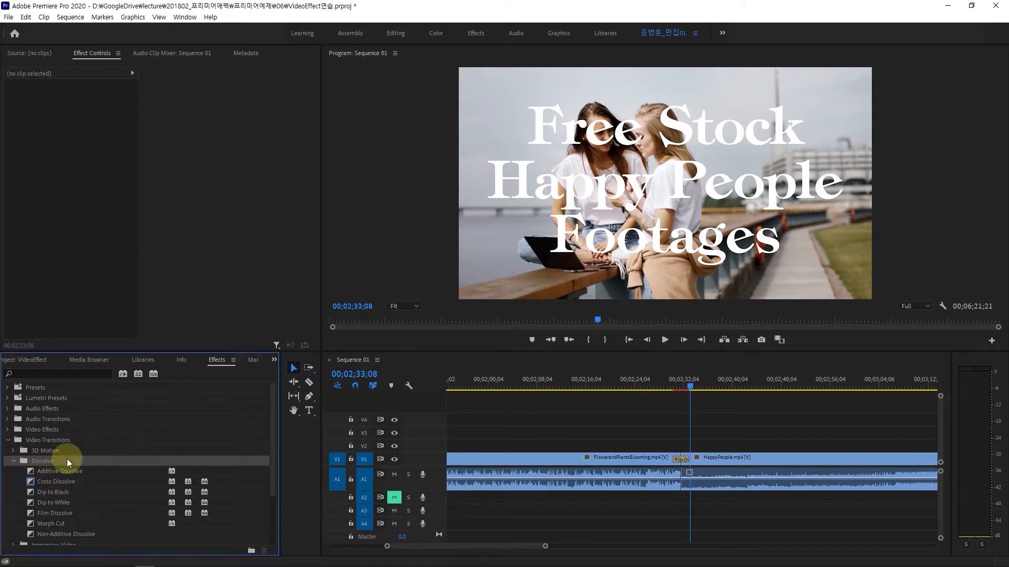
scroll(66, 461, down, 1)
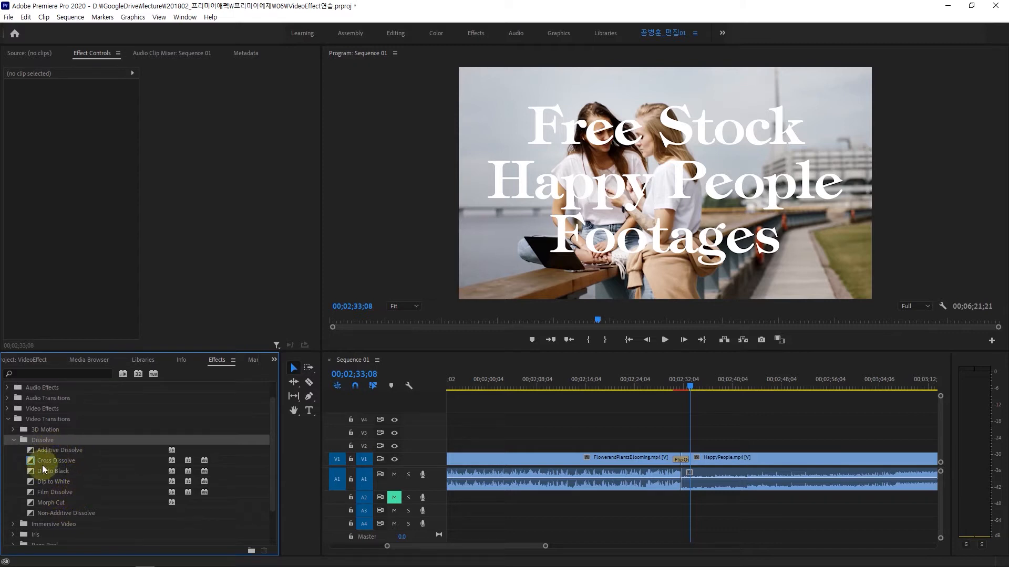
click(56, 451)
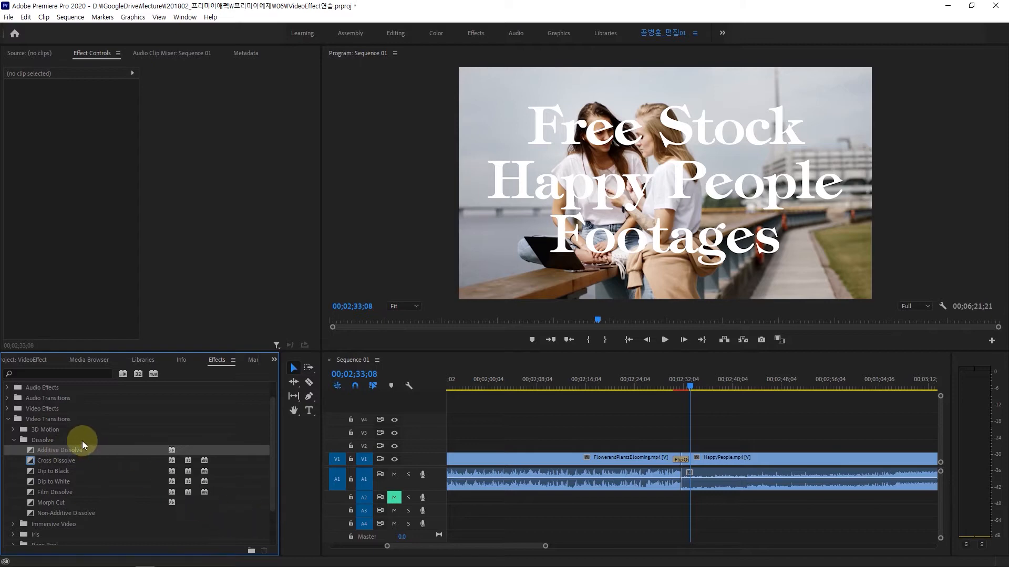
drag(46, 453, 682, 461)
drag(692, 387, 673, 394)
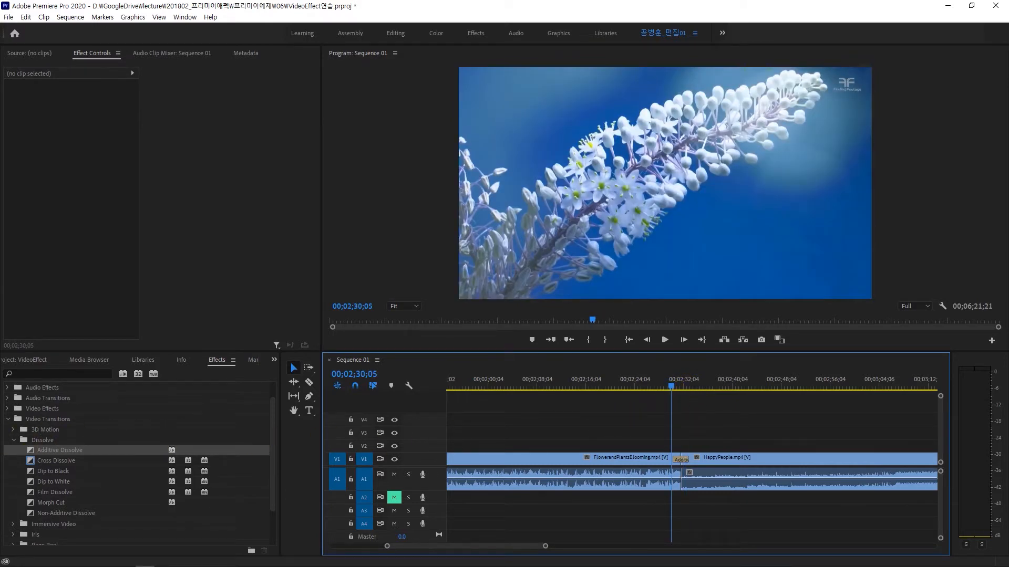
Step: Replace the Additive Dissolve transition at the cut with Cross Dissolve and scrub through it
click(42, 462)
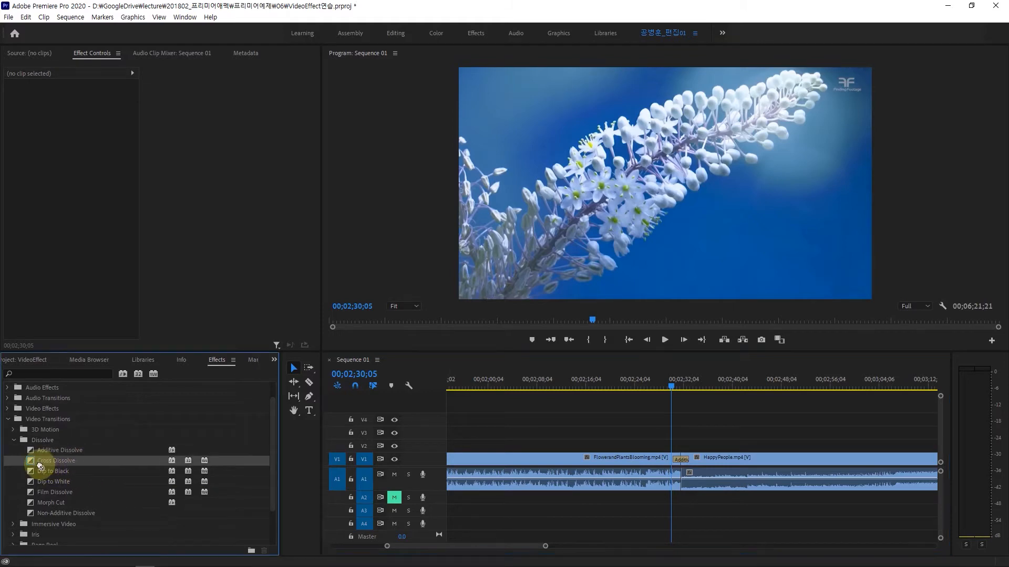
drag(46, 464, 679, 460)
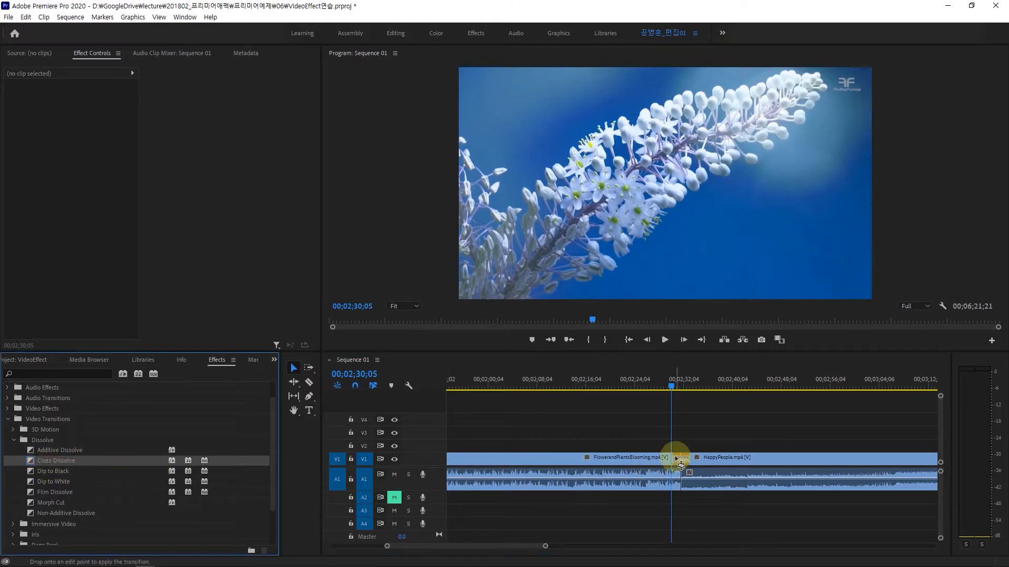
click(678, 389)
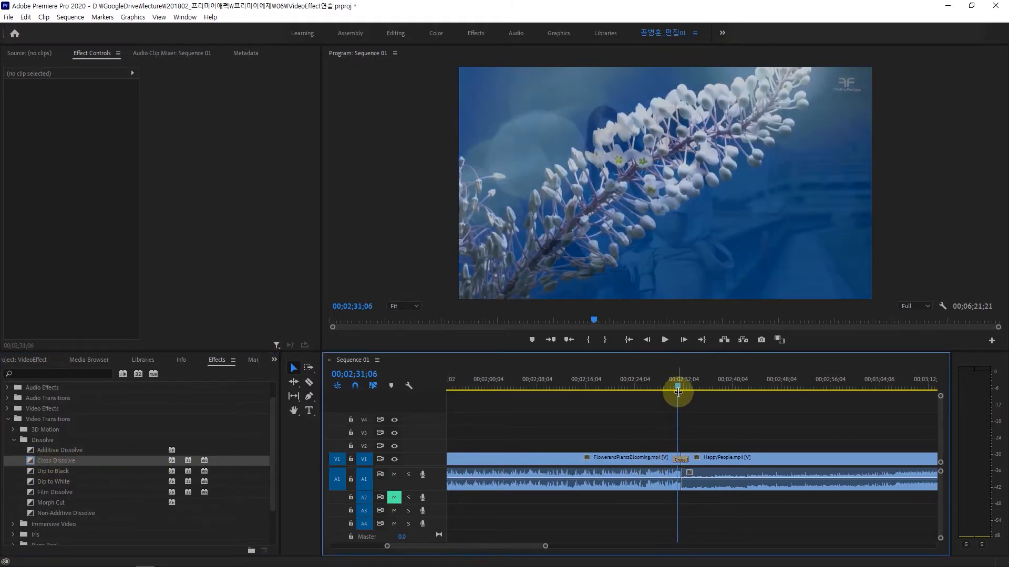
mouse_move(677, 392)
mouse_down()
mouse_move(692, 392)
mouse_move(682, 395)
mouse_up()
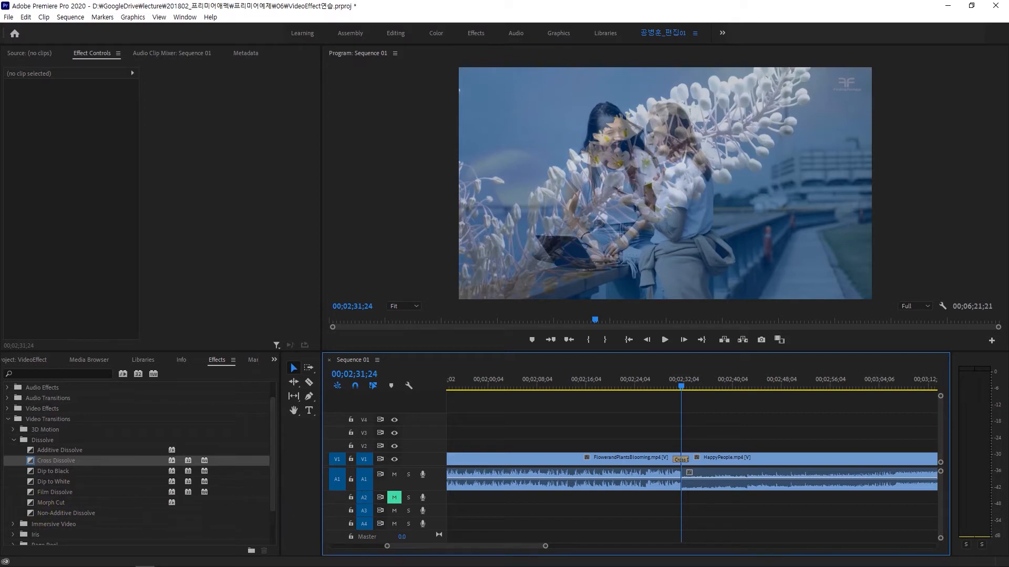
Step: Try the Dip to Black and Dip to White transitions in turn on the cut, scrubbing through each
drag(35, 472, 681, 460)
drag(663, 383, 683, 390)
drag(33, 487, 684, 461)
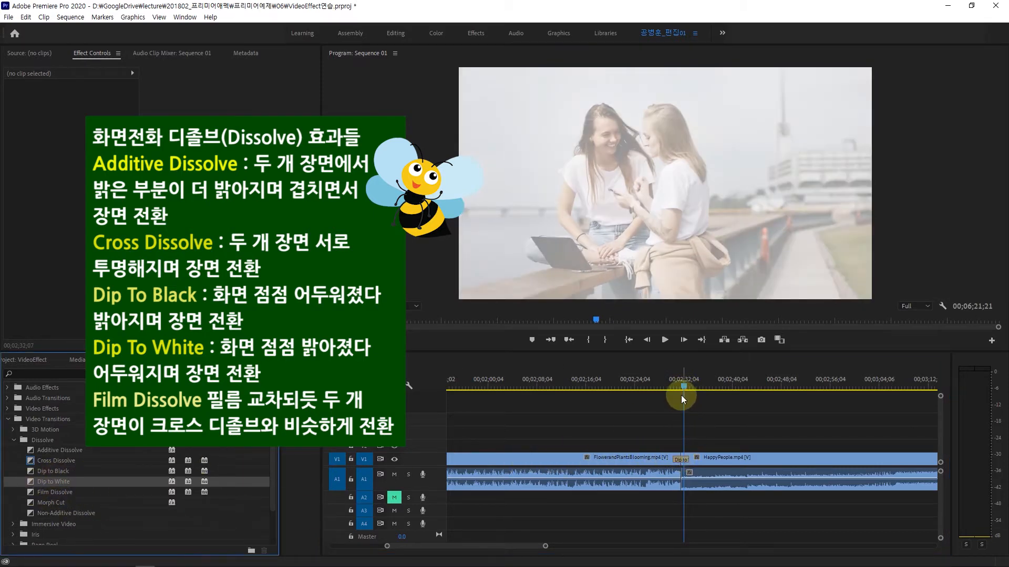
mouse_move(684, 390)
mouse_down()
mouse_move(674, 402)
mouse_move(690, 399)
mouse_up()
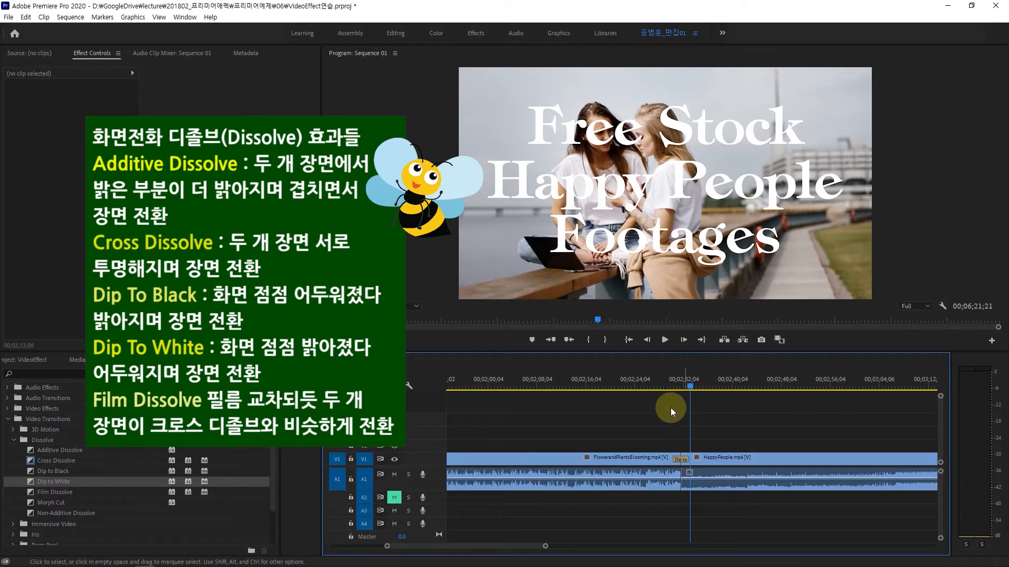
Step: Replace the Dip to White transition at the cut with Film Dissolve and scrub through it
click(53, 493)
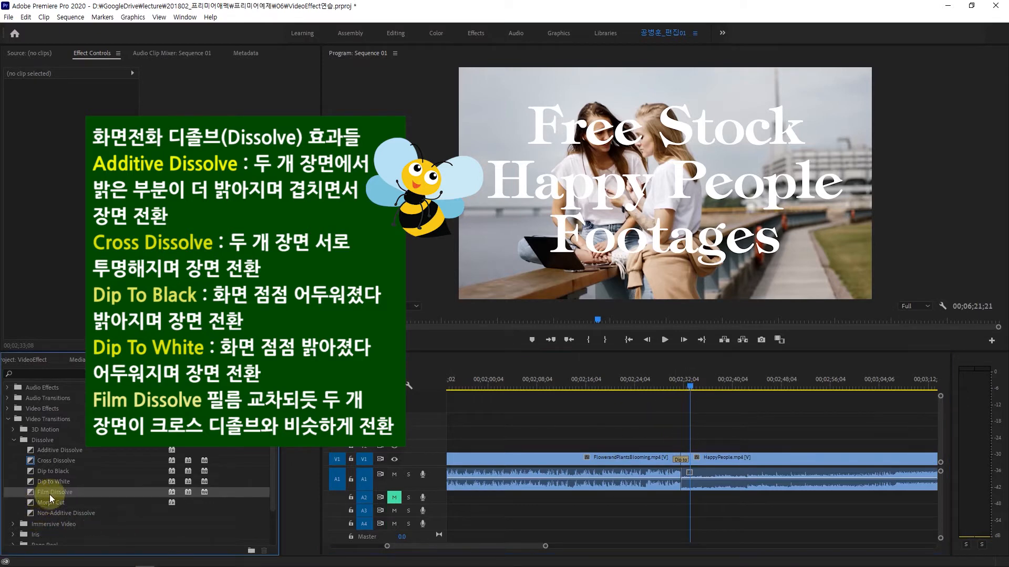
drag(51, 498, 680, 457)
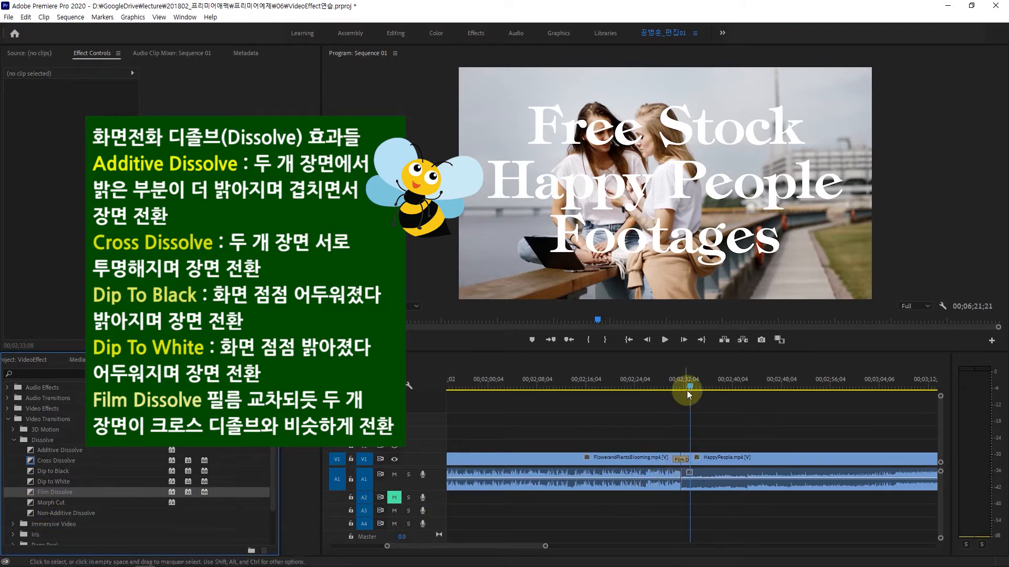
mouse_move(684, 383)
mouse_down()
mouse_move(638, 388)
mouse_move(686, 392)
mouse_up()
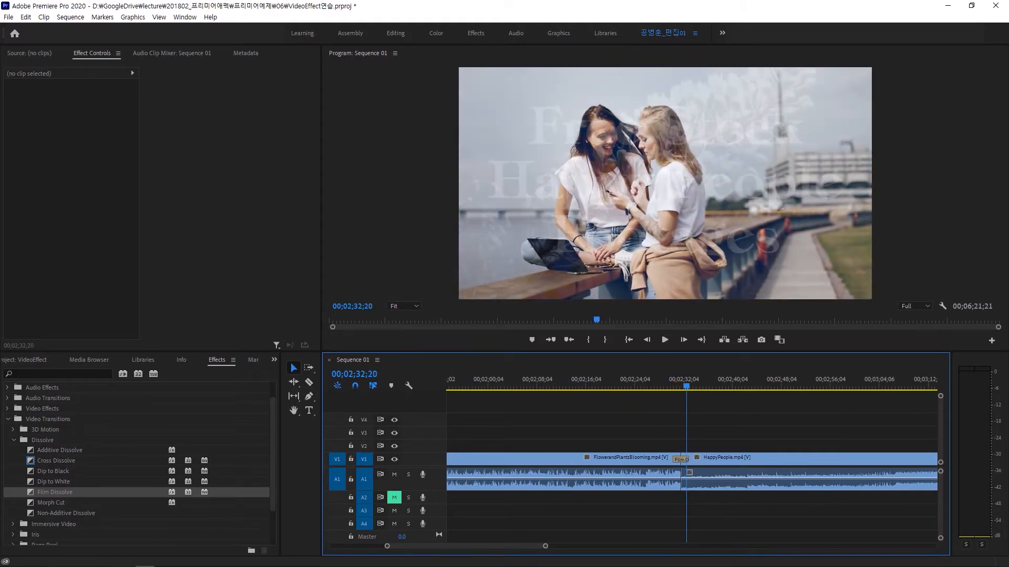
key(alt+Tab)
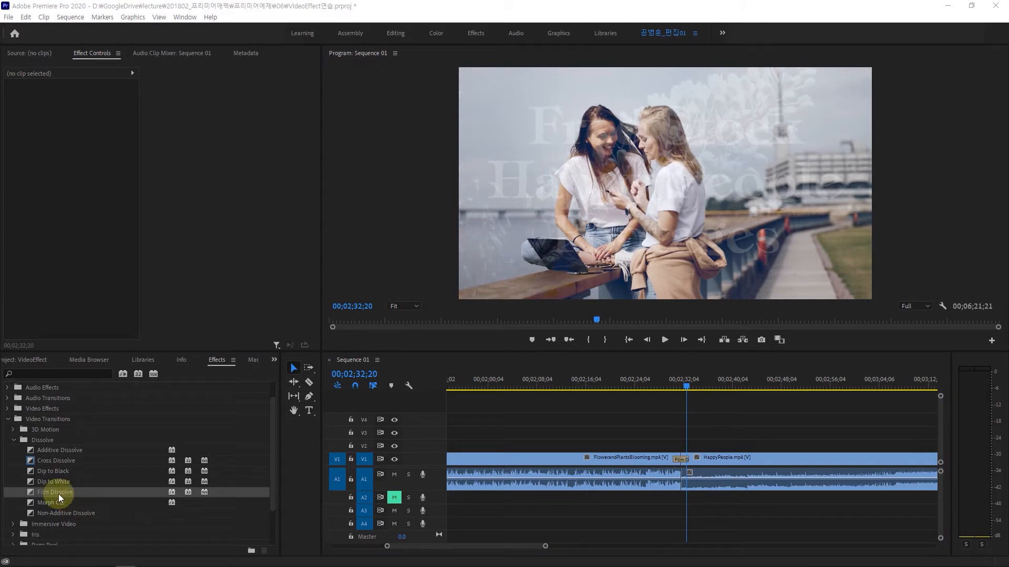
Step: Replace the Film Dissolve transition with Iris Box from the Iris transitions and scrub through it
click(14, 440)
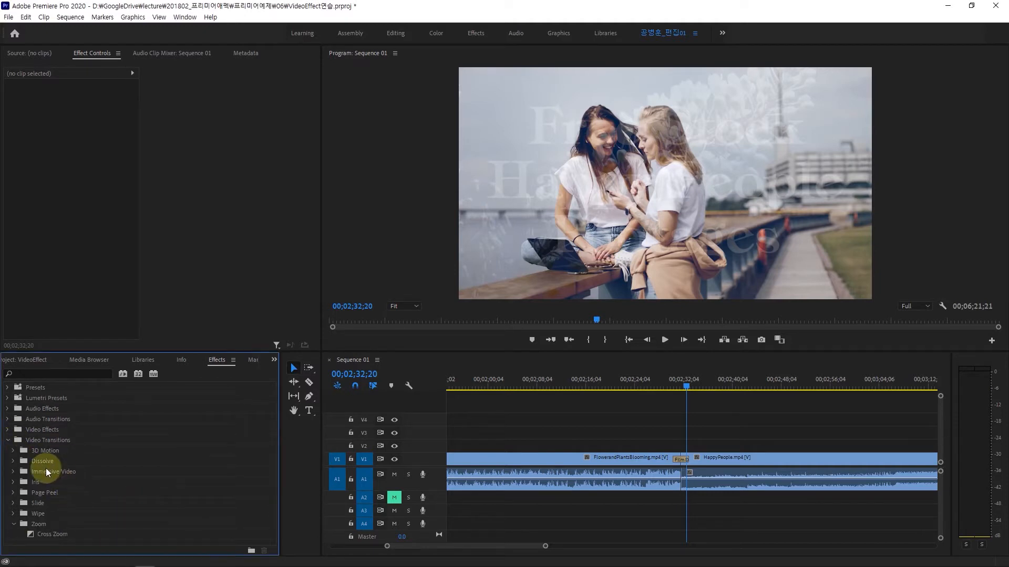
click(33, 478)
click(13, 482)
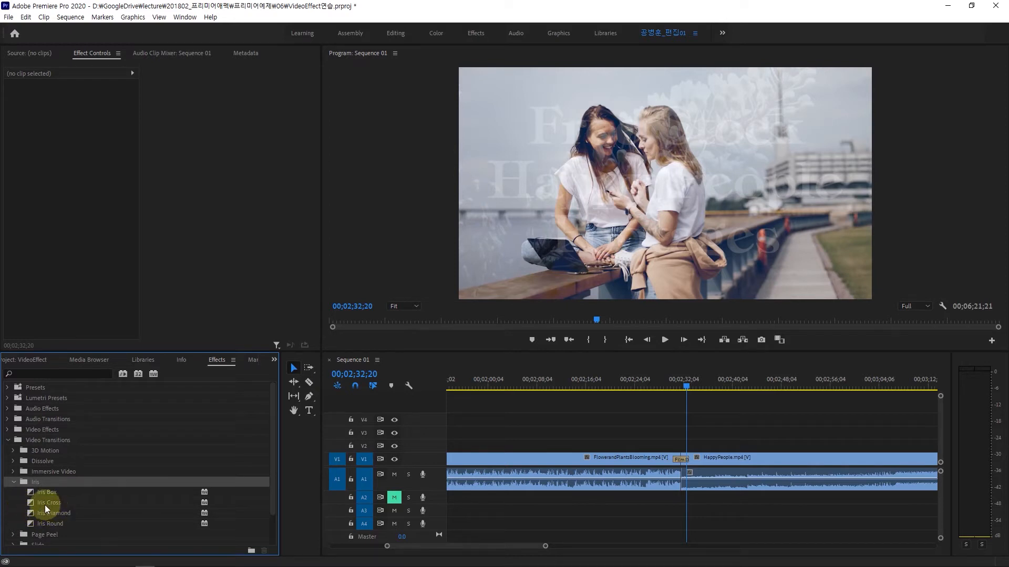
drag(40, 494, 682, 458)
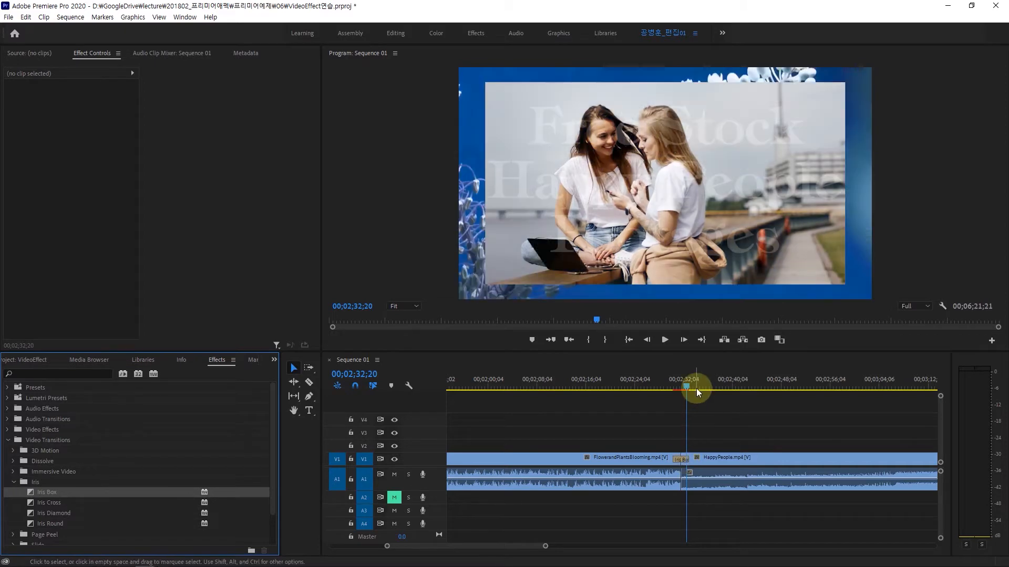
mouse_move(688, 389)
mouse_down()
mouse_move(632, 390)
mouse_move(685, 390)
mouse_up()
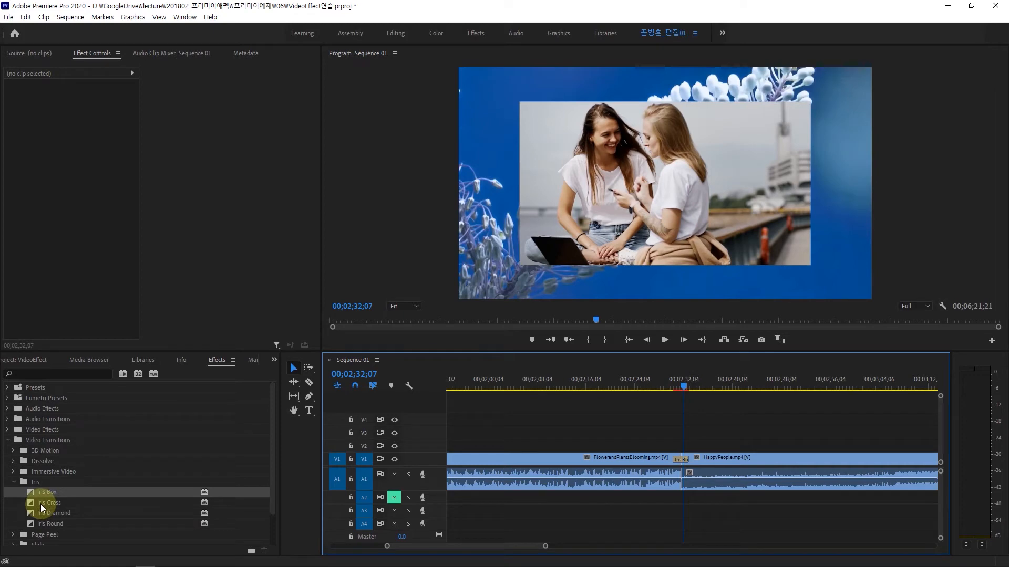
Step: Replace the Iris Box transition at the cut with Iris Cross, and select Iris Round among the Iris transitions
drag(41, 506, 678, 461)
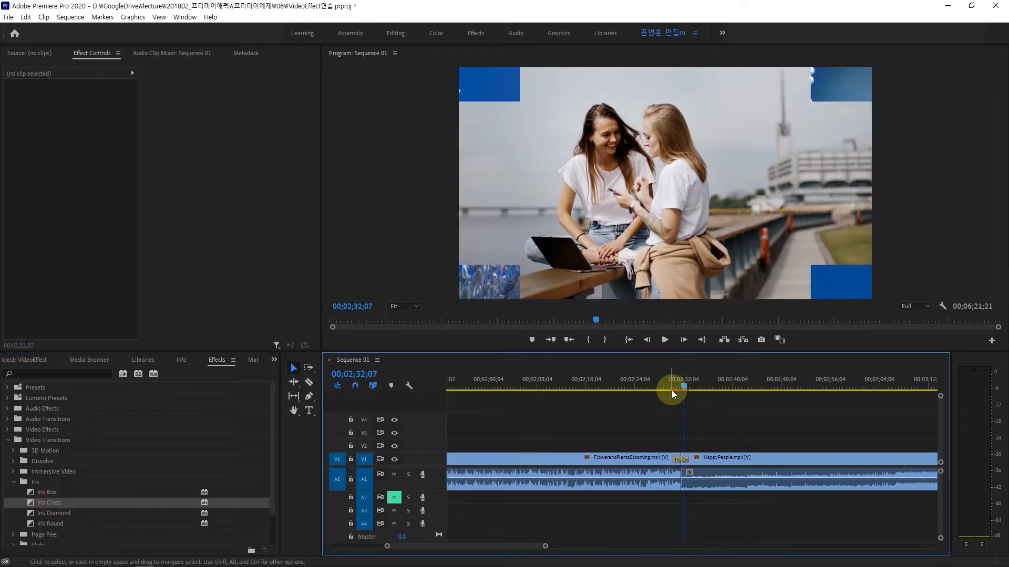
drag(671, 390, 683, 396)
drag(36, 515, 163, 507)
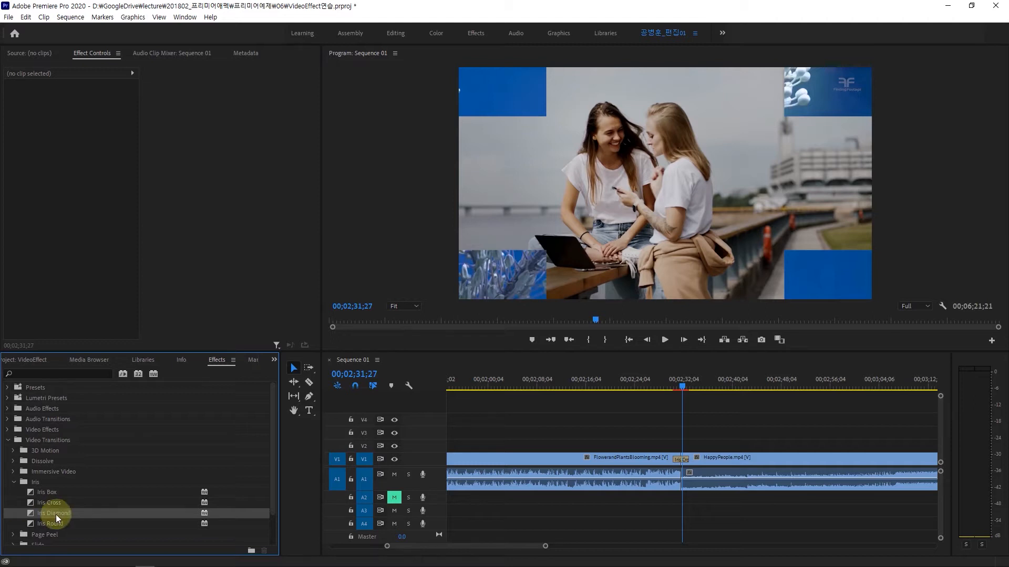
click(35, 525)
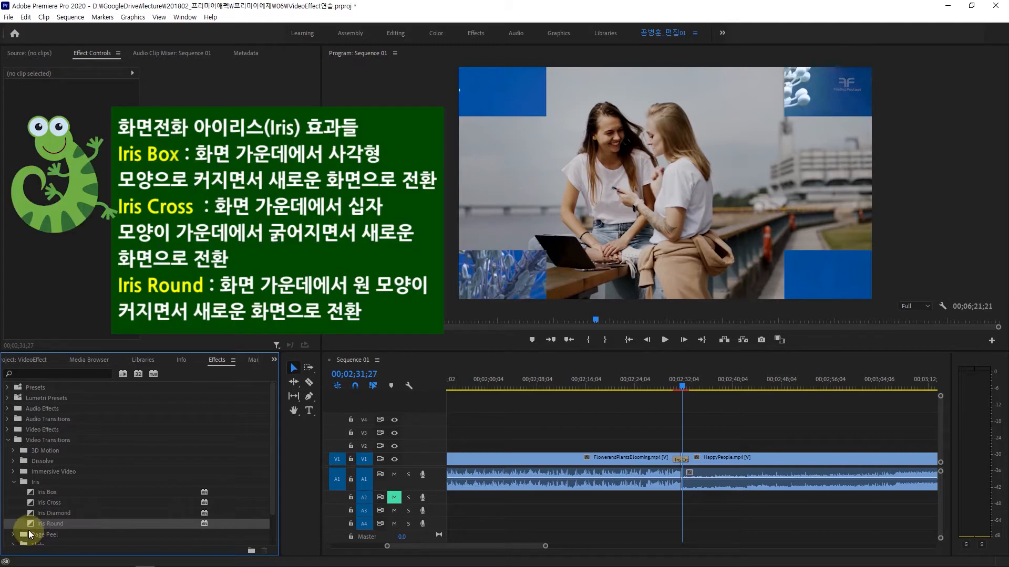
Step: Replace the Iris Cross transition at the cut with Iris Round, scrub through it, and collapse the Iris transitions
drag(32, 527, 683, 460)
mouse_move(683, 388)
mouse_down()
mouse_move(664, 393)
mouse_move(690, 395)
mouse_up()
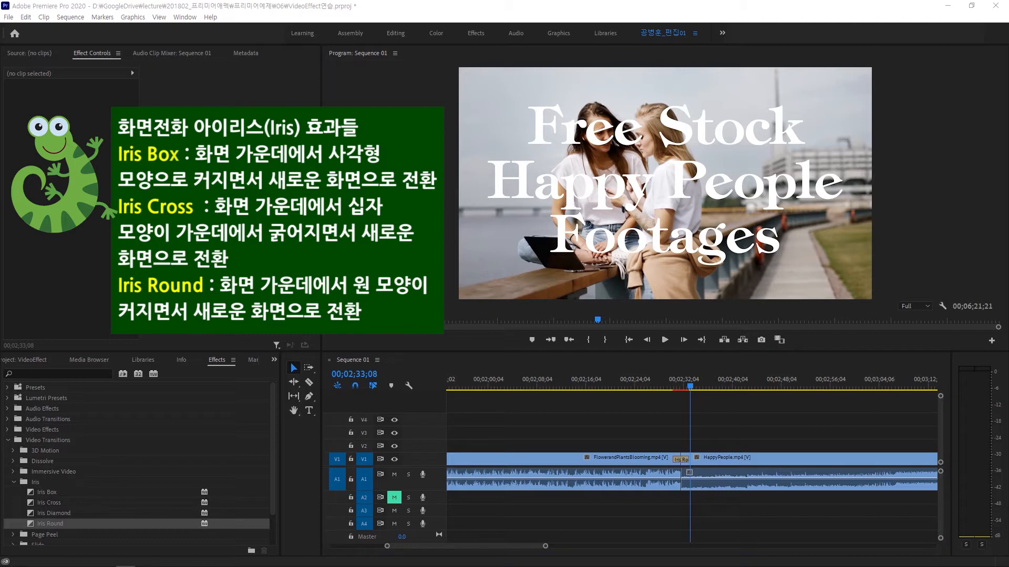
click(12, 483)
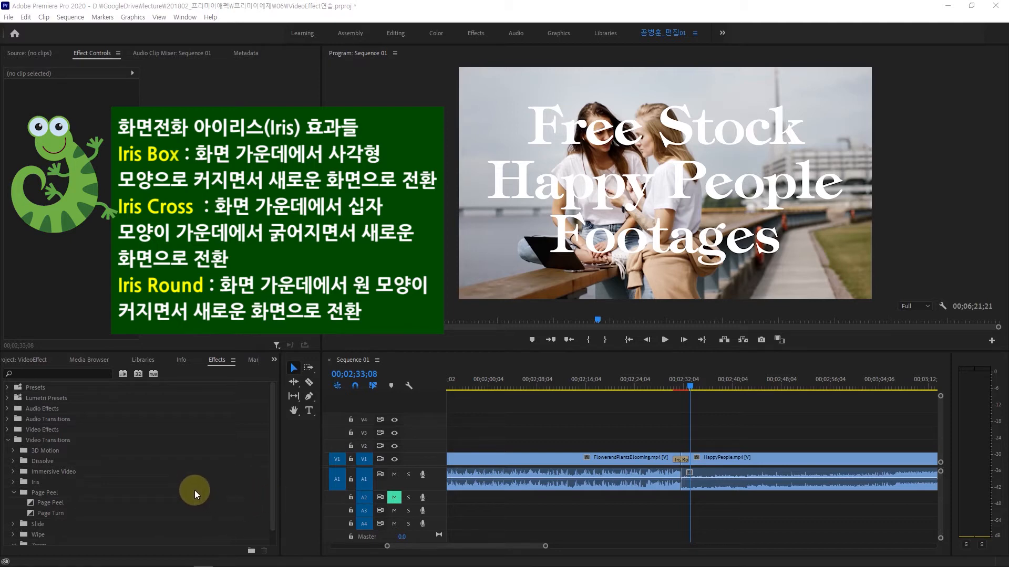
Step: Try the Page Peel and Page Turn transitions in turn on the cut, scrubbing through each
click(44, 504)
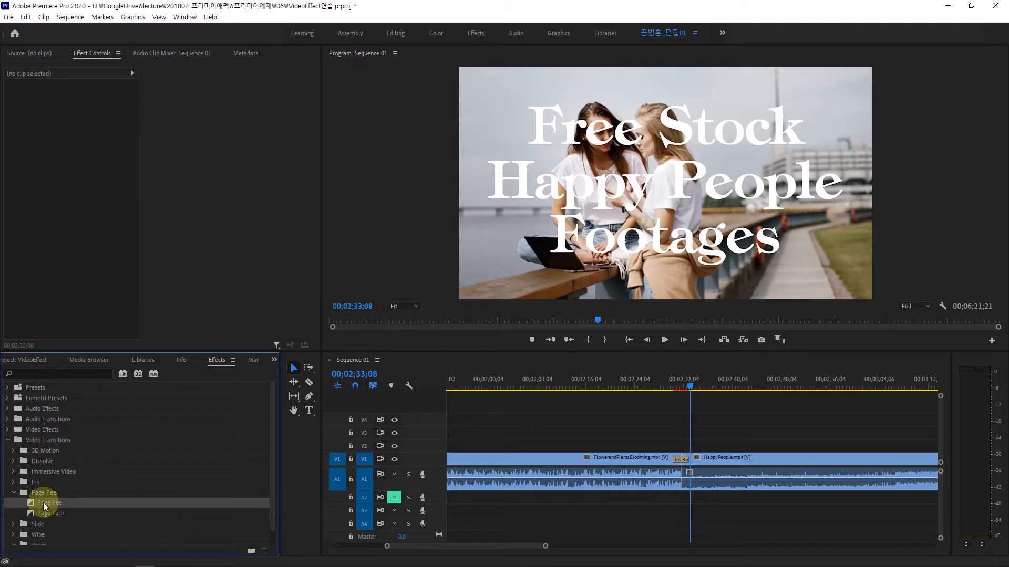
drag(45, 506, 677, 463)
mouse_move(692, 388)
mouse_down()
mouse_move(673, 399)
mouse_move(690, 406)
mouse_up()
drag(37, 514, 679, 460)
drag(692, 391, 676, 410)
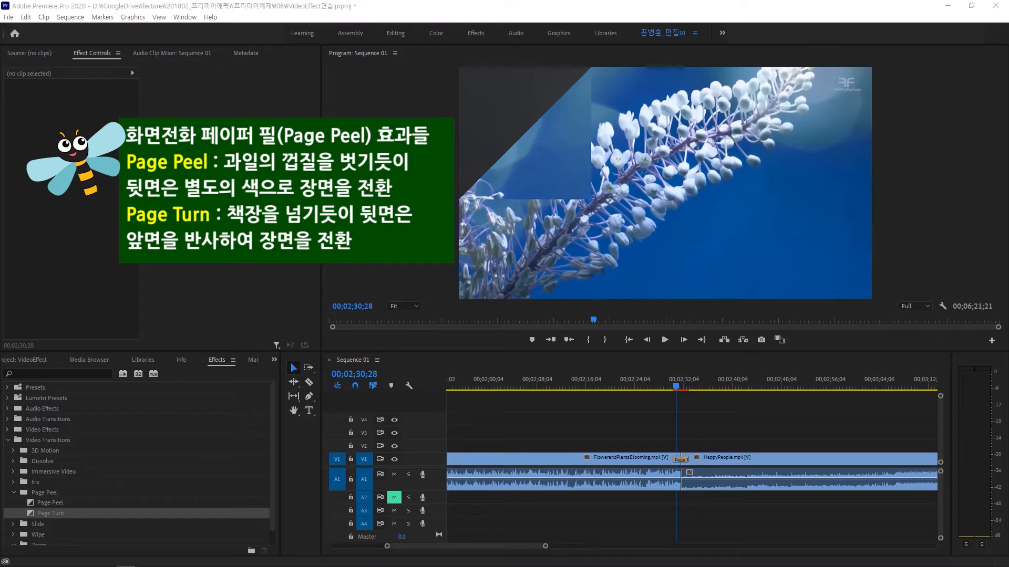
Step: Replace the Page Turn transition at the cut with Band Slide from the Slide transitions and scrub through it
click(12, 494)
click(13, 503)
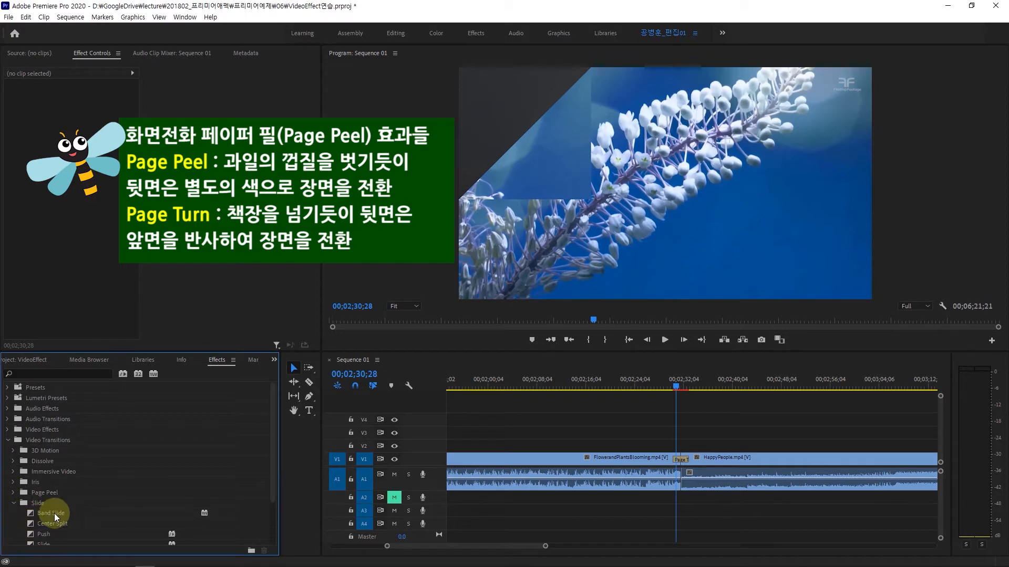
click(55, 514)
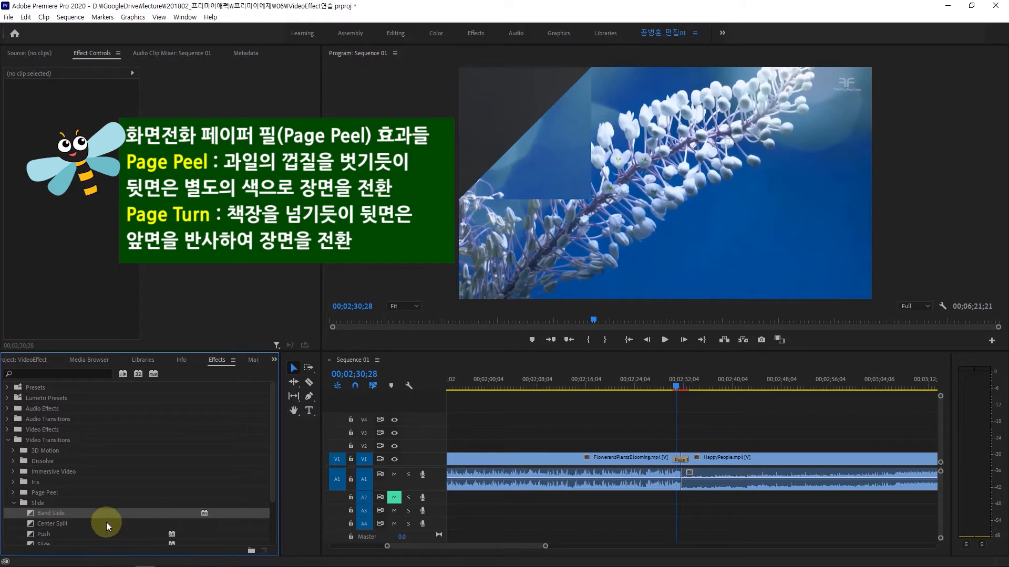
drag(31, 514, 682, 463)
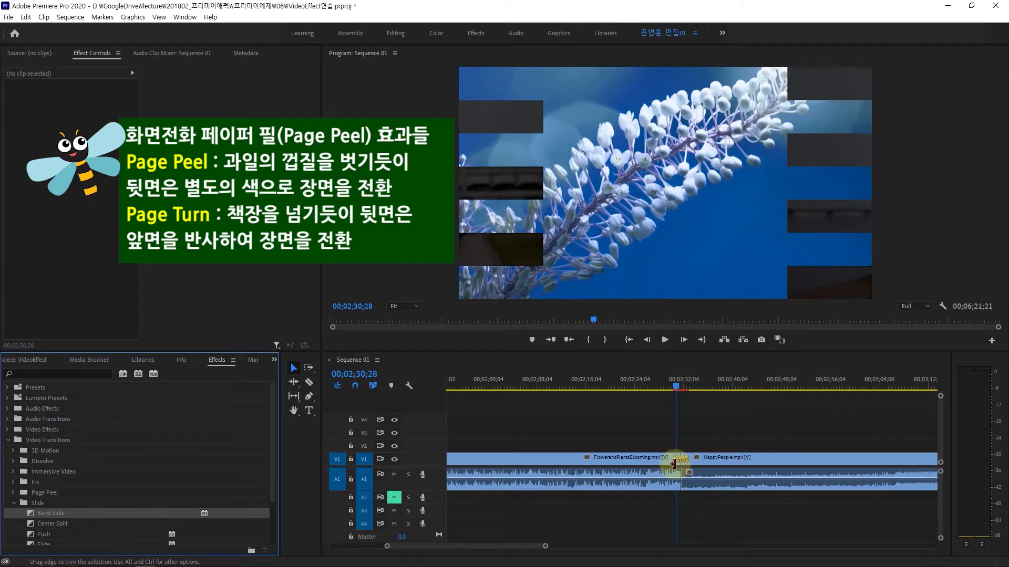
click(674, 388)
mouse_move(674, 387)
mouse_down()
mouse_move(692, 398)
mouse_move(691, 384)
mouse_move(669, 387)
mouse_up()
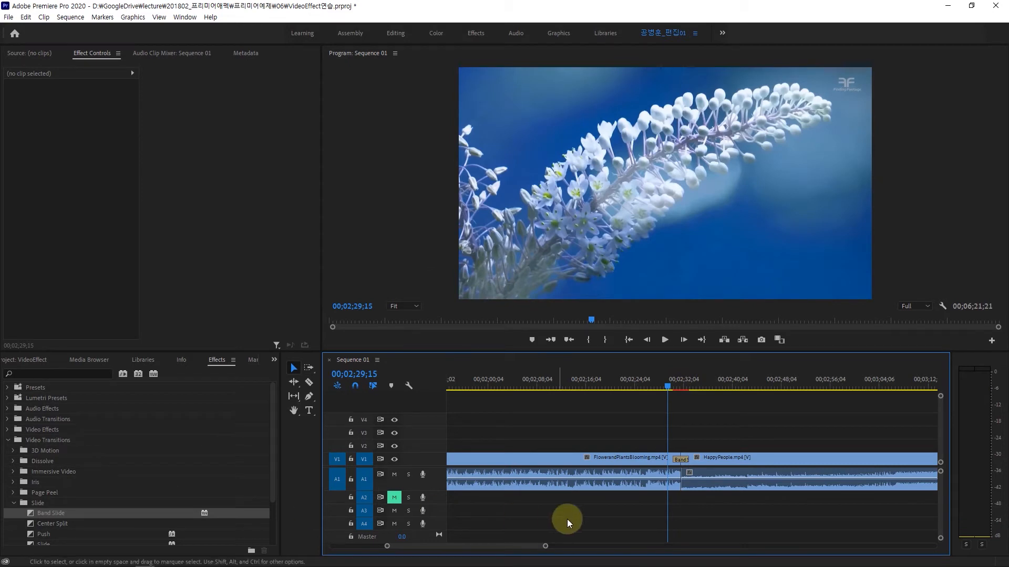
Step: Replace the Band Slide transition at the cut with Center Split and scrub through it
scroll(68, 525, down, 1)
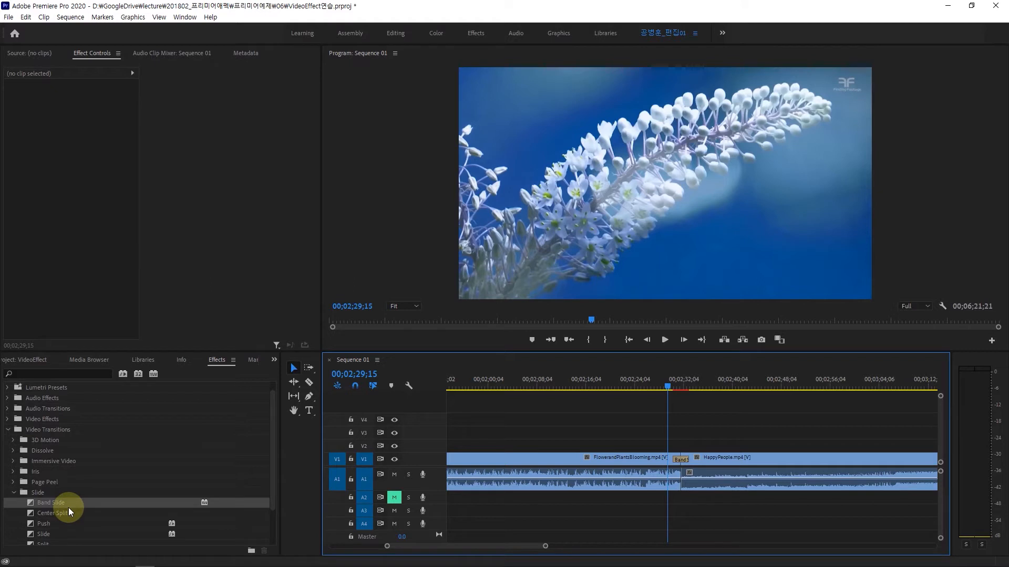
click(63, 513)
drag(88, 507, 680, 463)
drag(667, 389, 686, 390)
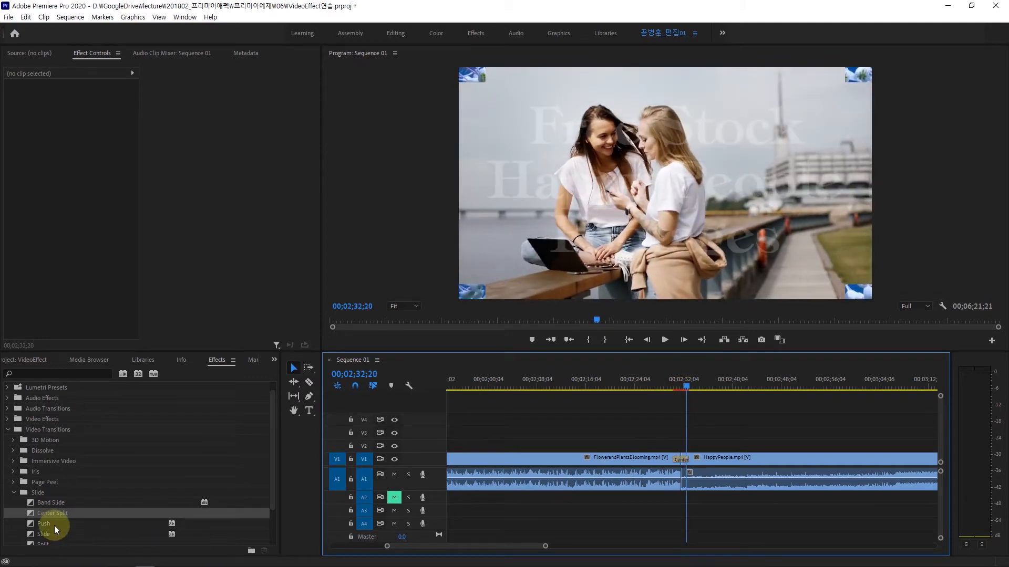
Step: Replace the Center Split transition at the cut with Push and scrub through it from just before the cut
scroll(55, 526, down, 3)
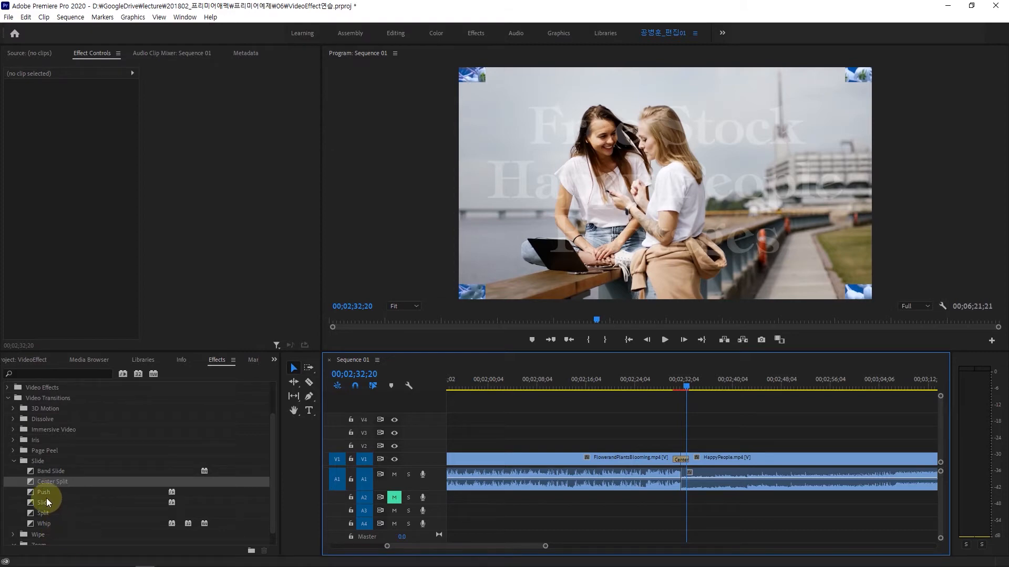
click(79, 496)
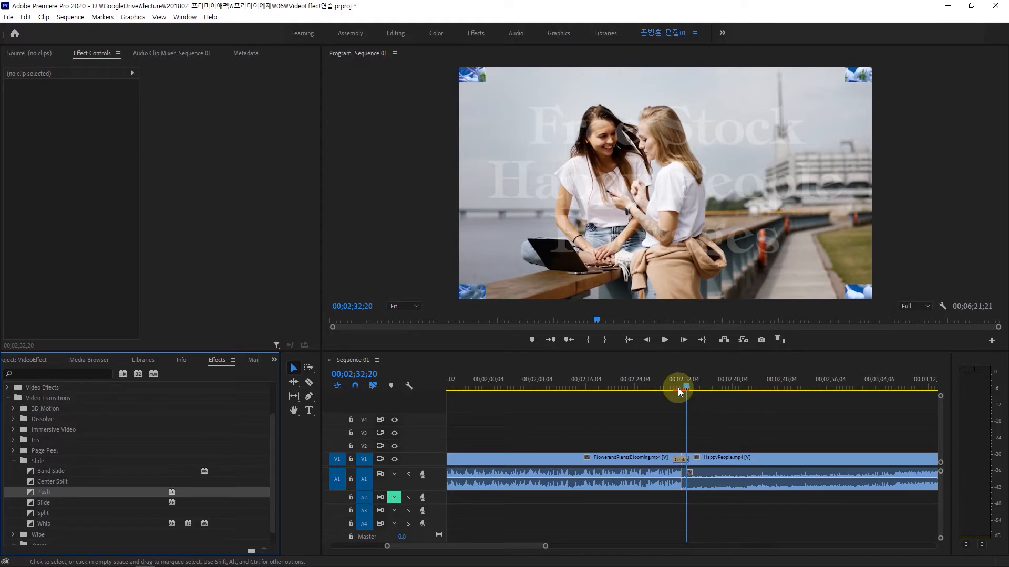
click(664, 391)
drag(35, 495, 675, 457)
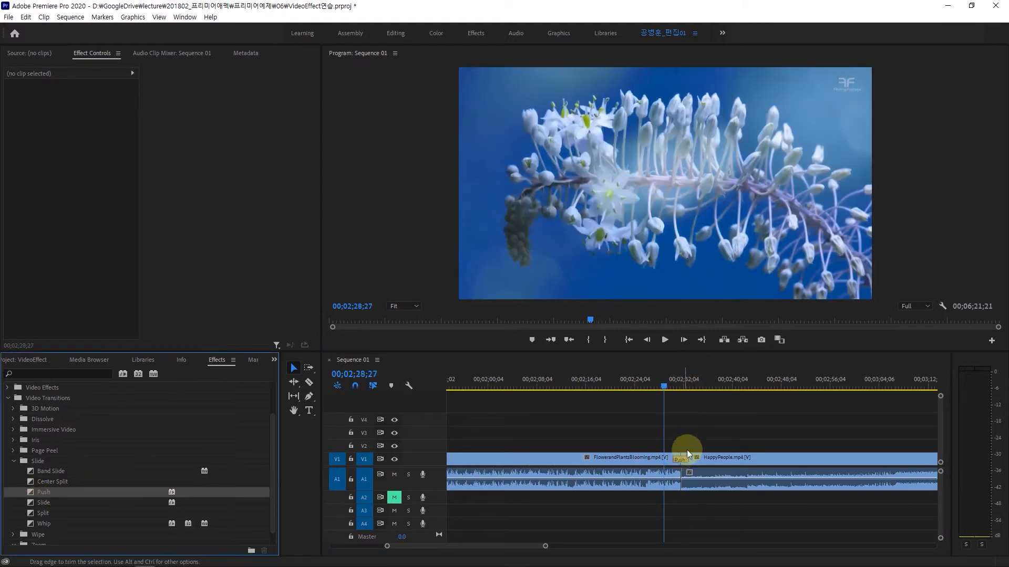
drag(661, 391, 688, 401)
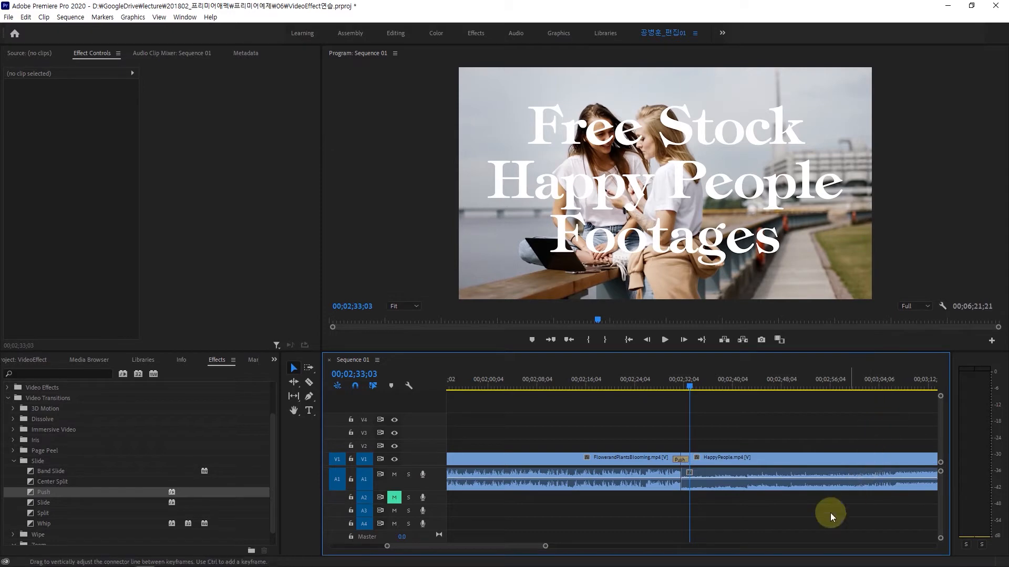
Step: Replace the Push transition at the cut with Slide and scrub back and forth through it
drag(545, 547, 561, 546)
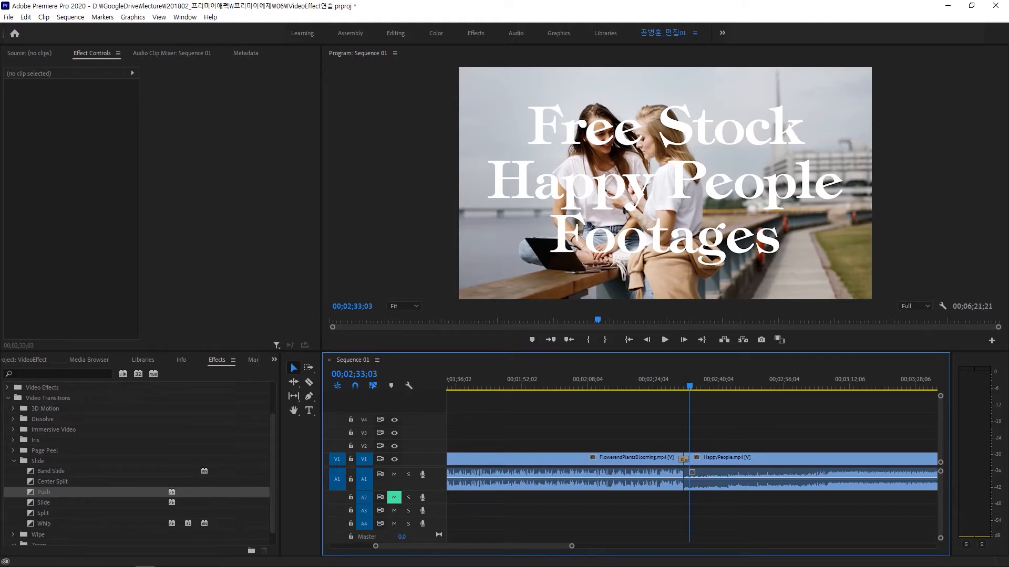
click(35, 503)
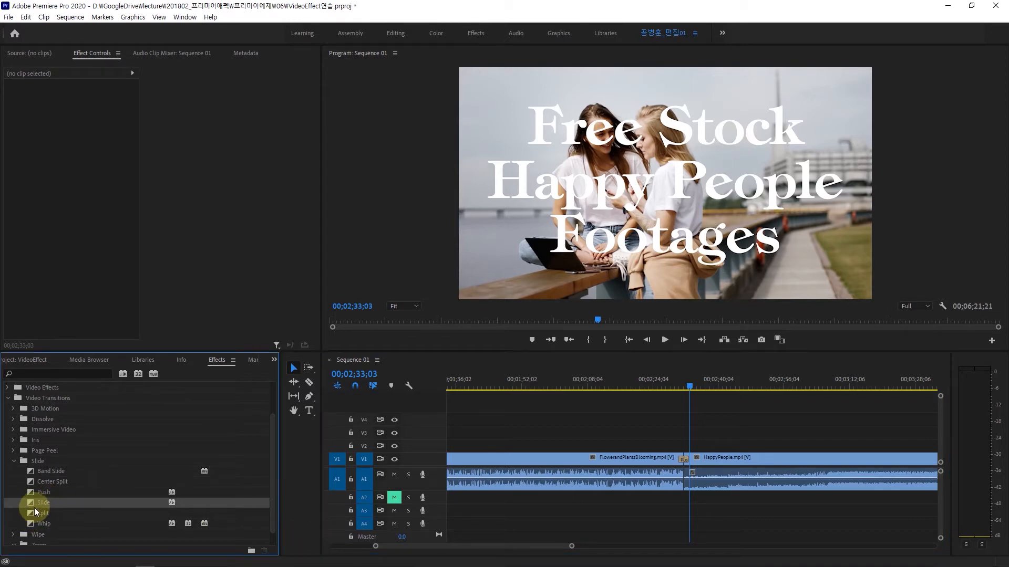
drag(34, 507, 688, 462)
click(676, 391)
drag(675, 392, 682, 396)
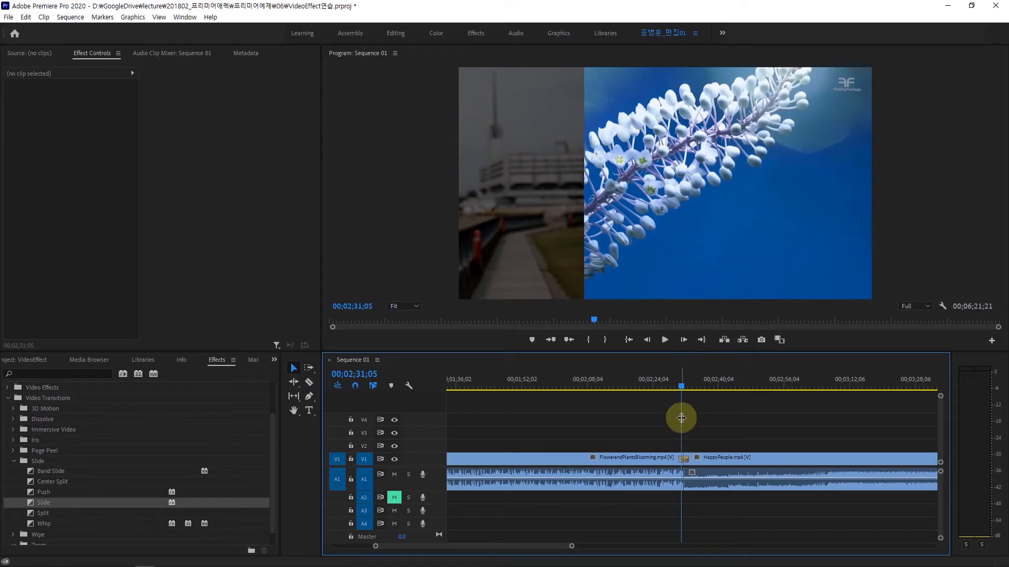
drag(676, 384, 694, 392)
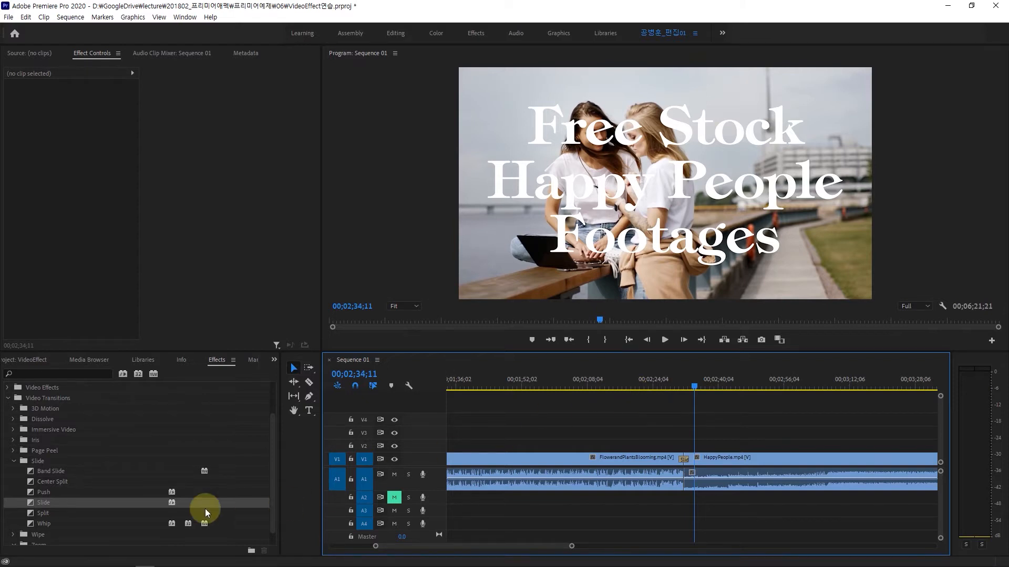
Step: Replace the Slide transition at the cut with Split and scrub through it
click(40, 514)
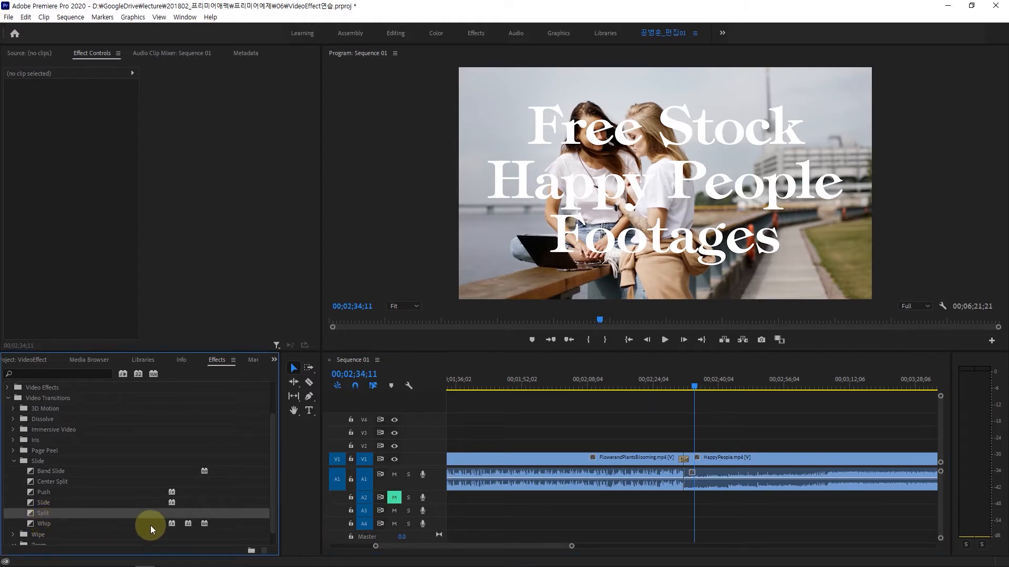
drag(45, 511, 684, 459)
mouse_move(696, 396)
mouse_down()
mouse_move(665, 396)
mouse_move(689, 411)
mouse_up()
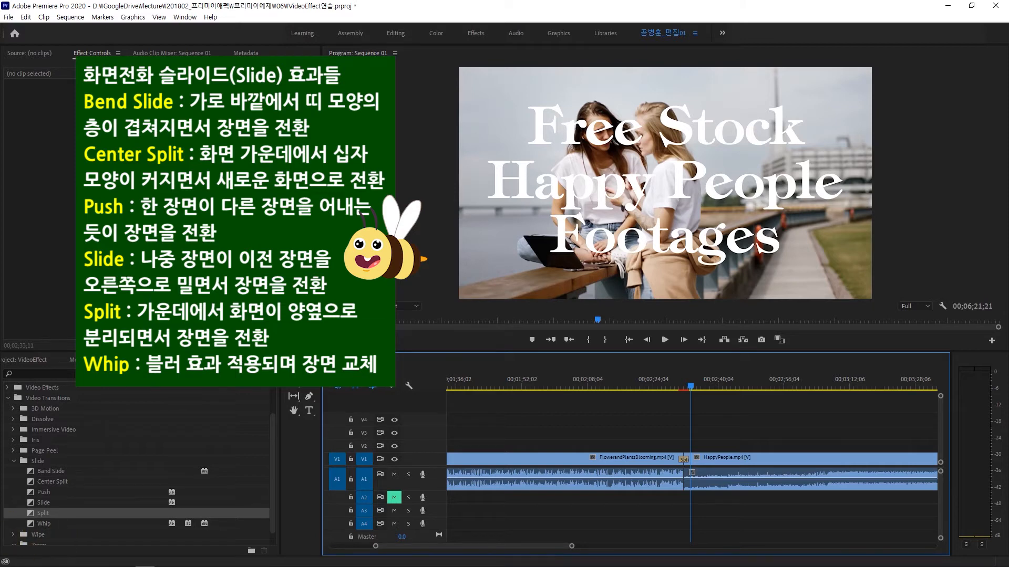
Step: Replace the Split transition at the cut with Whip and play the sequence through it from just before the cut
click(45, 526)
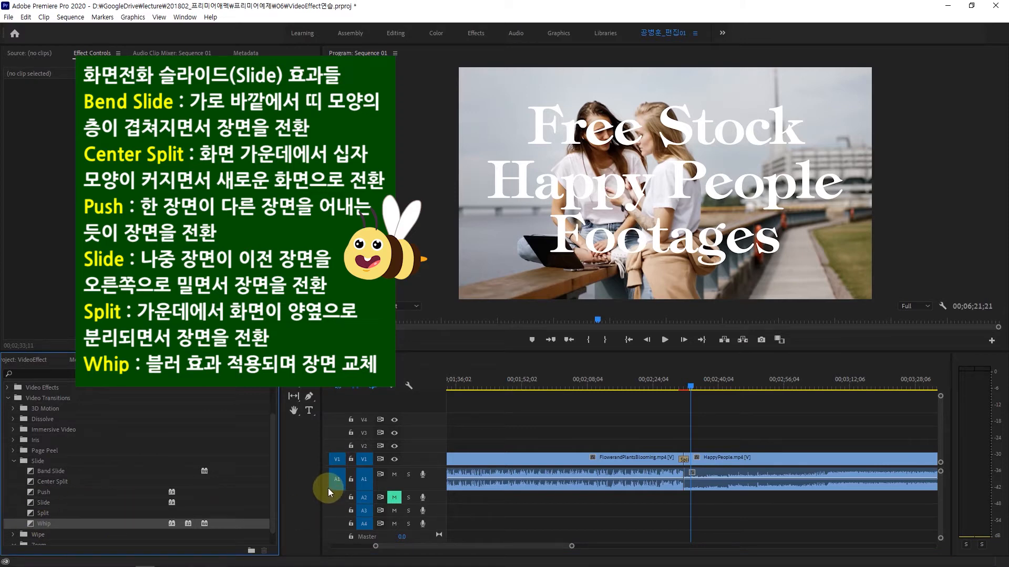
drag(42, 522, 683, 460)
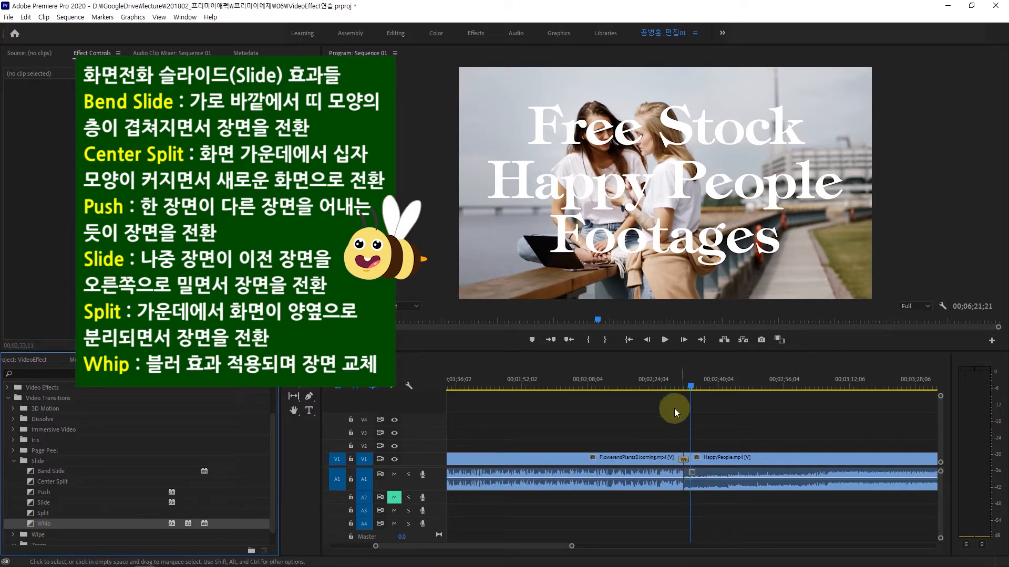
drag(688, 386, 622, 395)
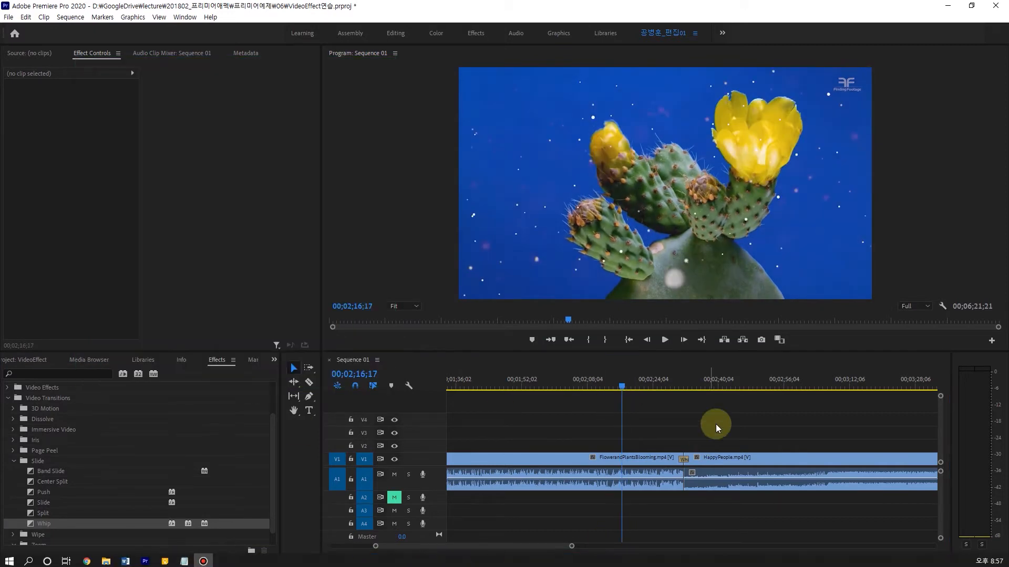
drag(622, 386, 678, 396)
click(663, 341)
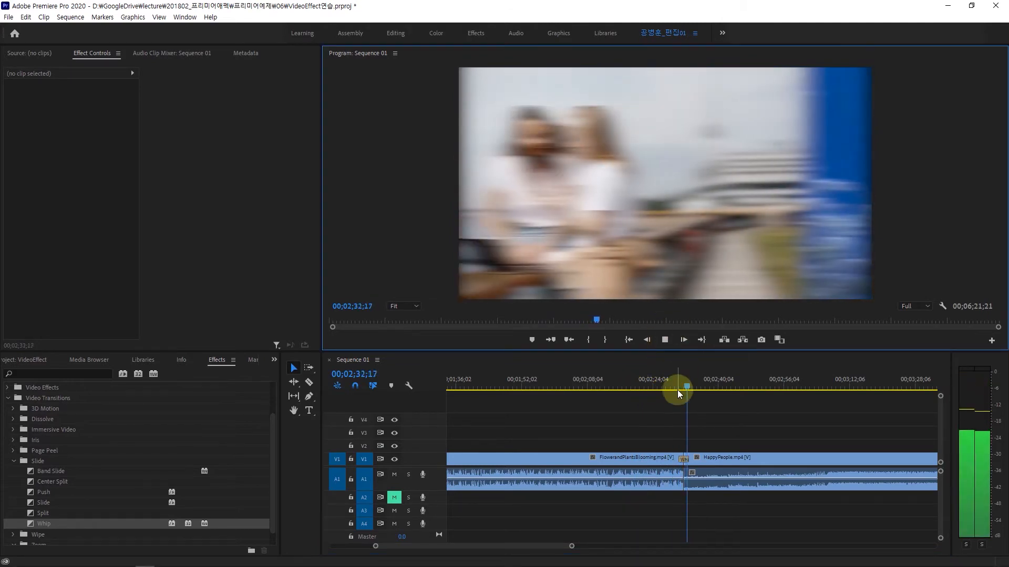
click(665, 340)
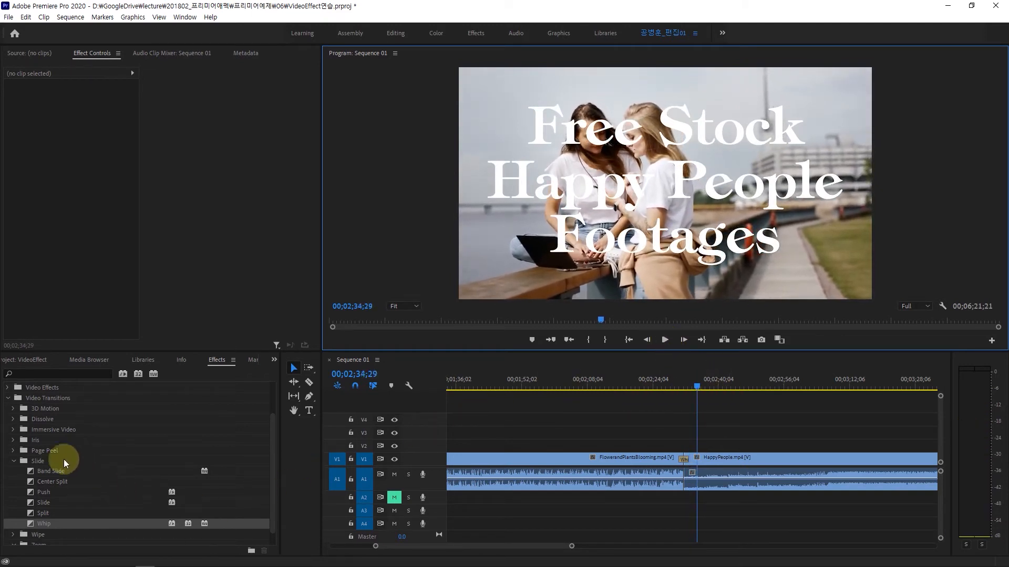
Step: Replace the Whip transition at the cut with Band Wipe from the Wipe transitions and scrub through it
click(13, 461)
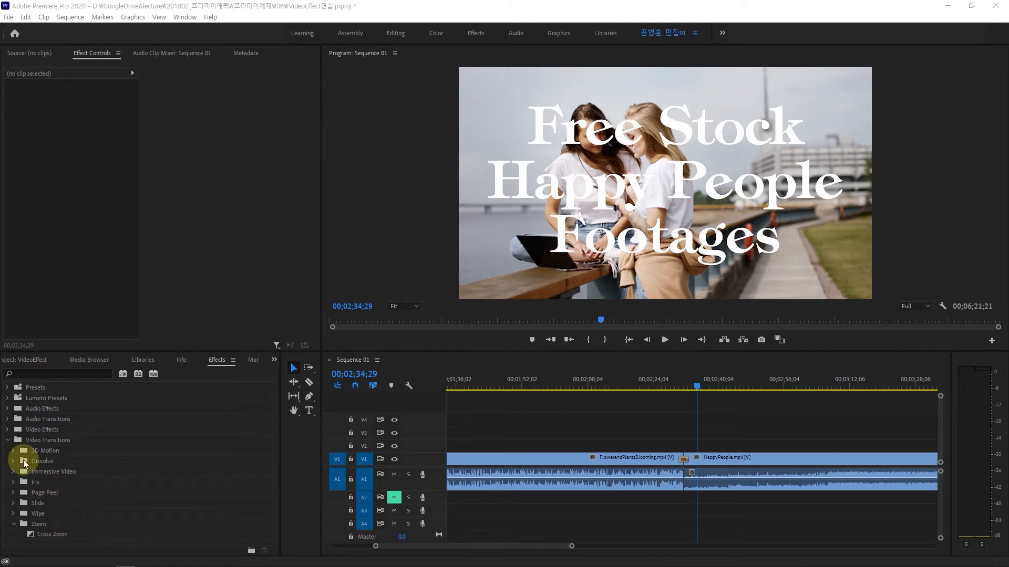
click(13, 513)
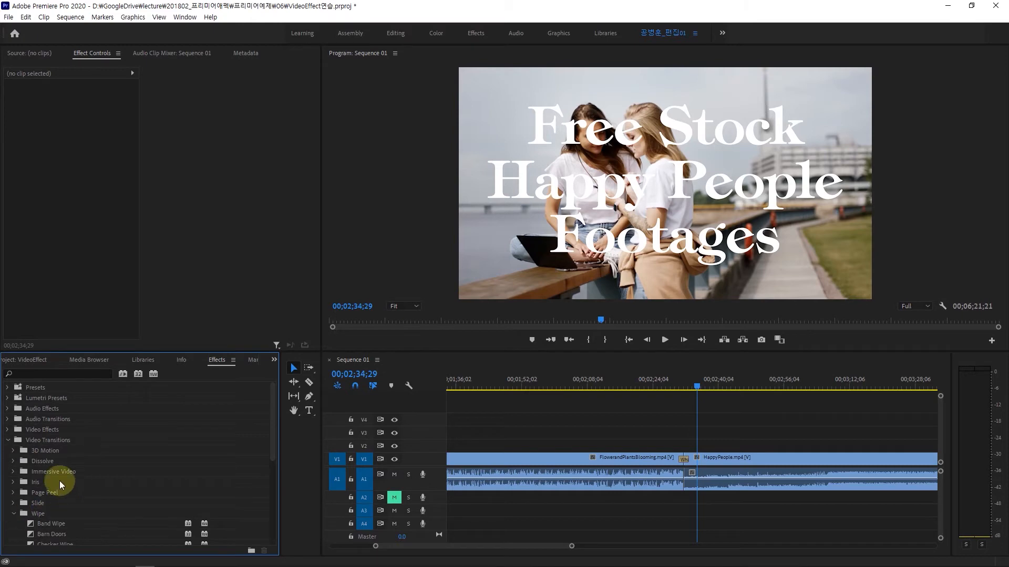
drag(274, 439, 270, 500)
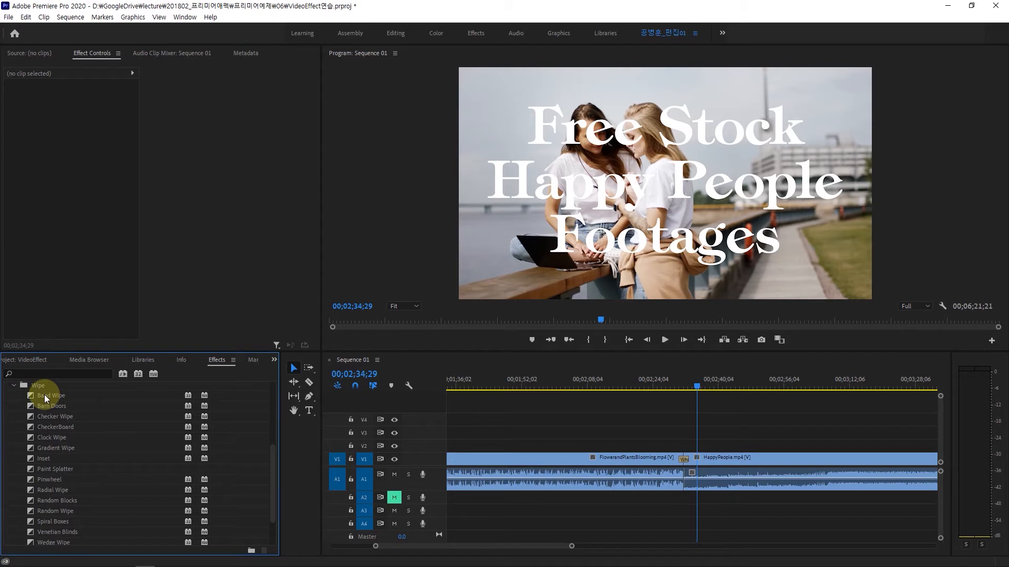
drag(33, 396, 684, 460)
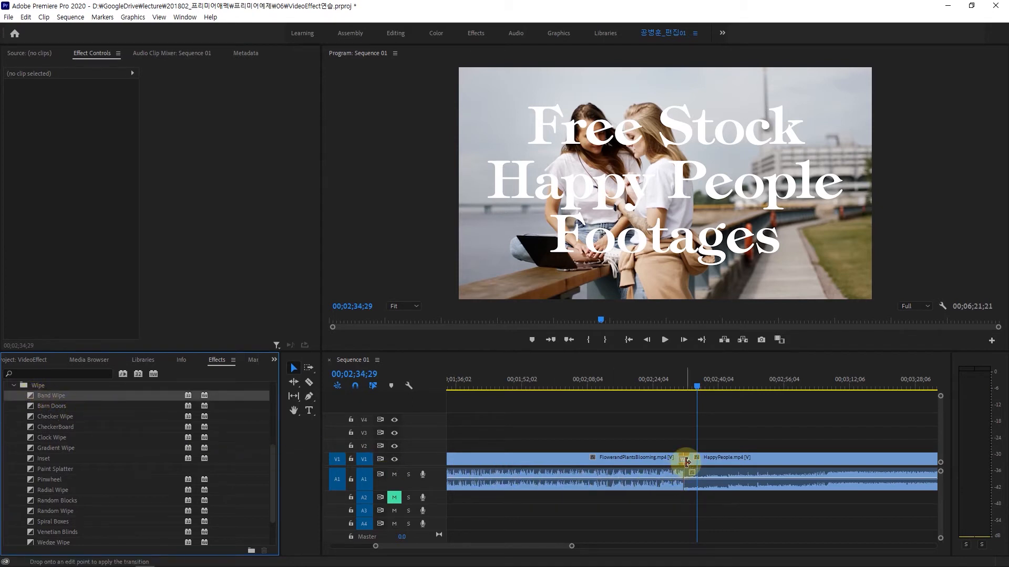
mouse_move(698, 386)
mouse_down()
mouse_move(677, 391)
mouse_move(685, 394)
mouse_up()
click(676, 388)
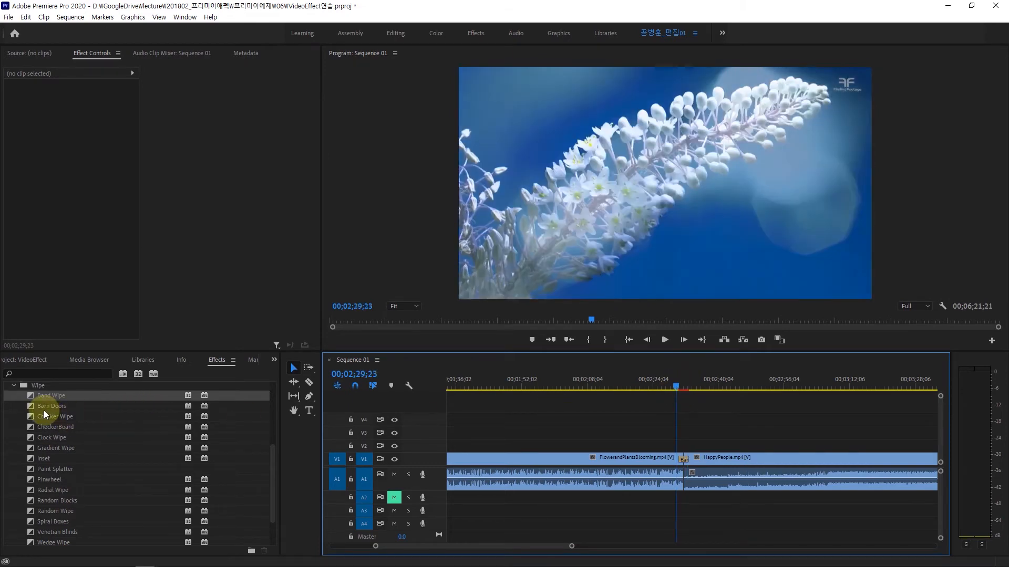
Step: Try the Barn Doors and Checker Wipe transitions in turn on the cut, scrubbing through each
drag(31, 406, 685, 461)
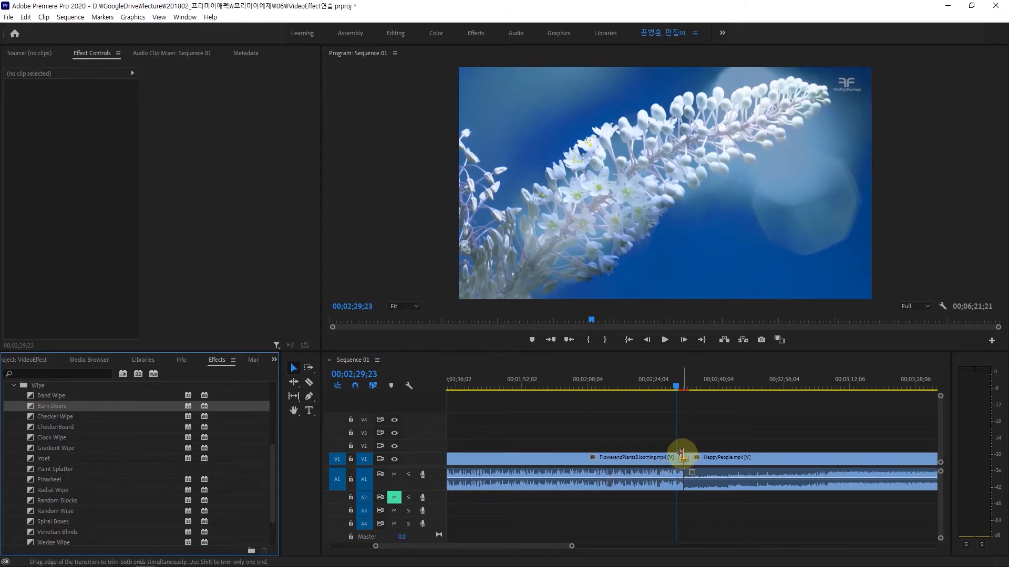
mouse_move(676, 386)
mouse_down()
mouse_move(689, 392)
mouse_move(673, 395)
mouse_move(692, 395)
mouse_move(674, 395)
mouse_up()
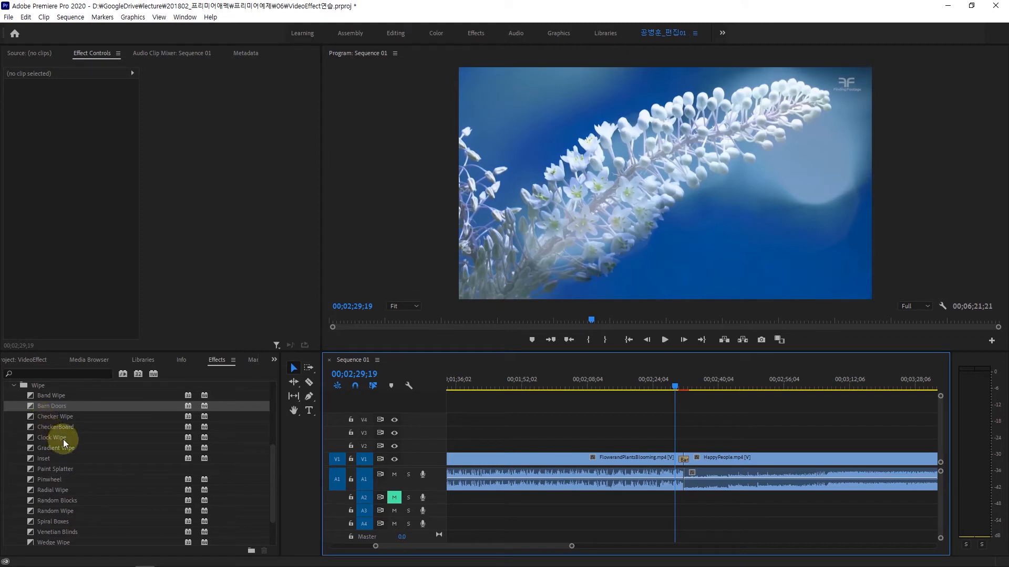
click(40, 417)
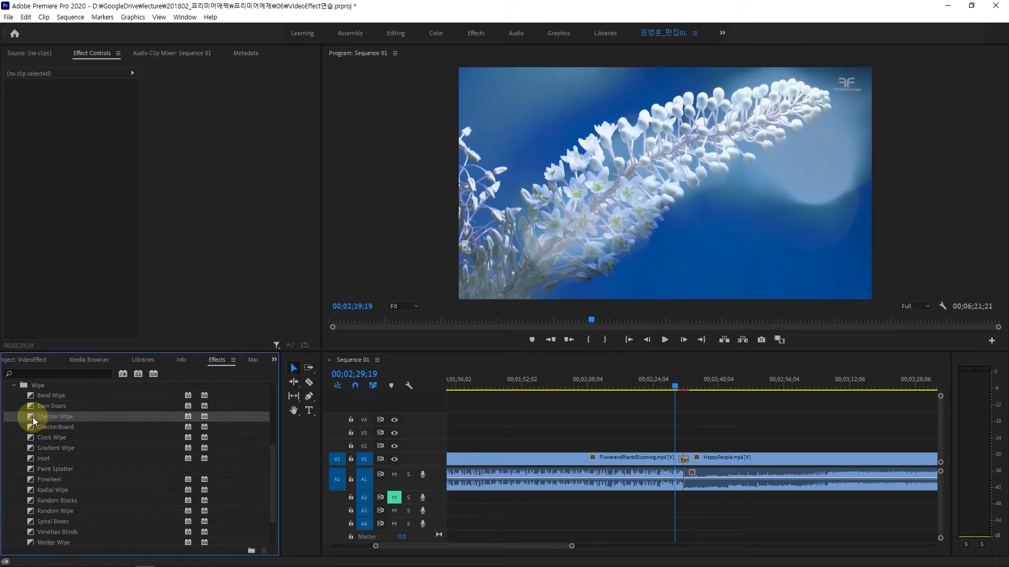
drag(33, 417, 689, 462)
mouse_move(676, 385)
mouse_down()
mouse_move(698, 389)
mouse_move(664, 395)
mouse_up()
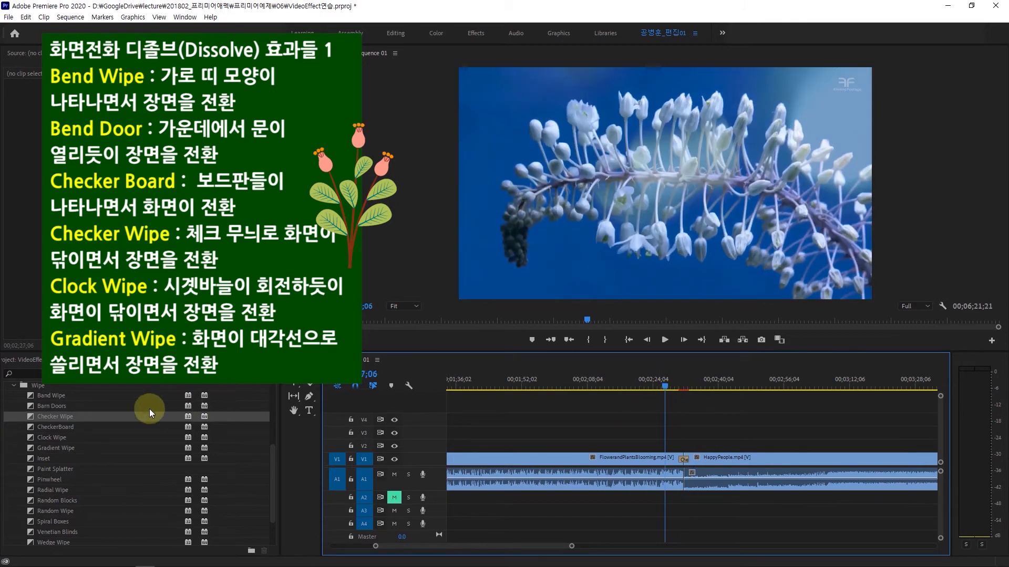
Step: Replace the Checker Wipe transition at the cut with CheckerBoard and scrub through it
click(36, 428)
drag(35, 427, 684, 458)
click(665, 386)
mouse_move(664, 386)
mouse_down()
mouse_move(684, 390)
mouse_move(657, 394)
mouse_up()
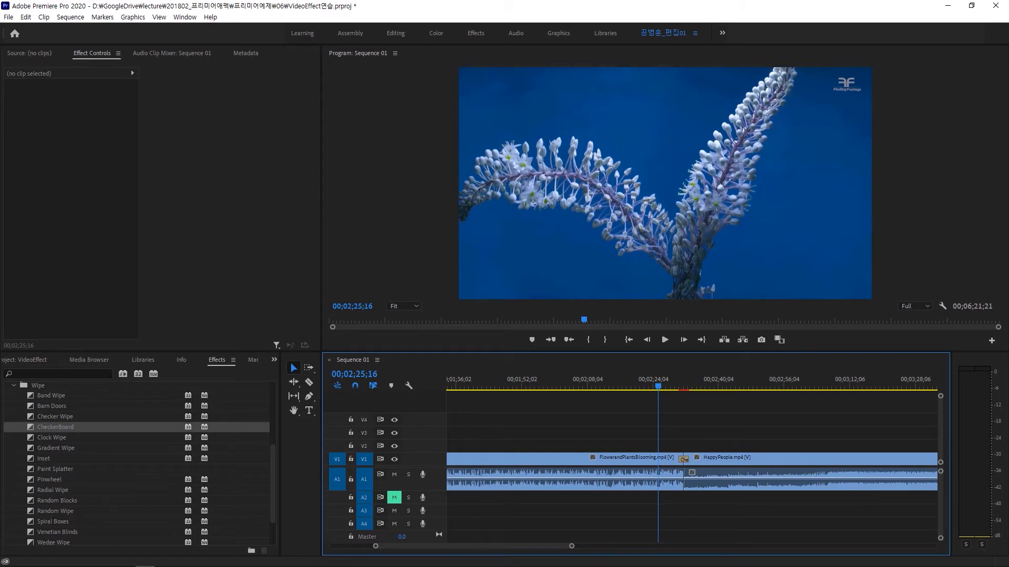
Step: Replace the CheckerBoard transition at the cut with Clock Wipe and scrub through it
drag(37, 436, 683, 473)
mouse_move(661, 386)
mouse_down()
mouse_move(692, 385)
mouse_move(675, 387)
mouse_up()
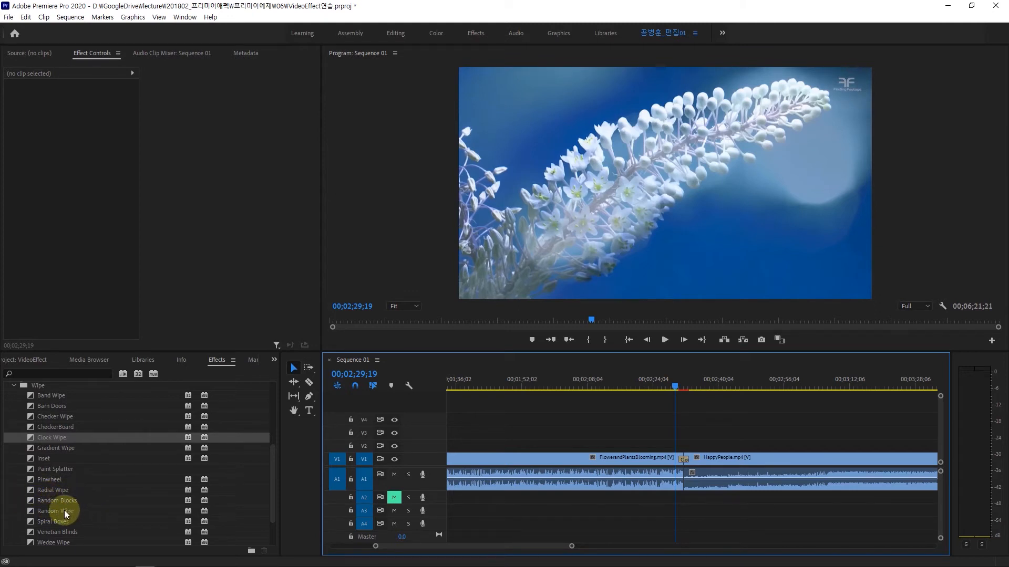
Step: Replace the transition at the cut with Gradient Wipe using a higher softness, and extend its duration to 00;00;03;07
drag(46, 453, 681, 458)
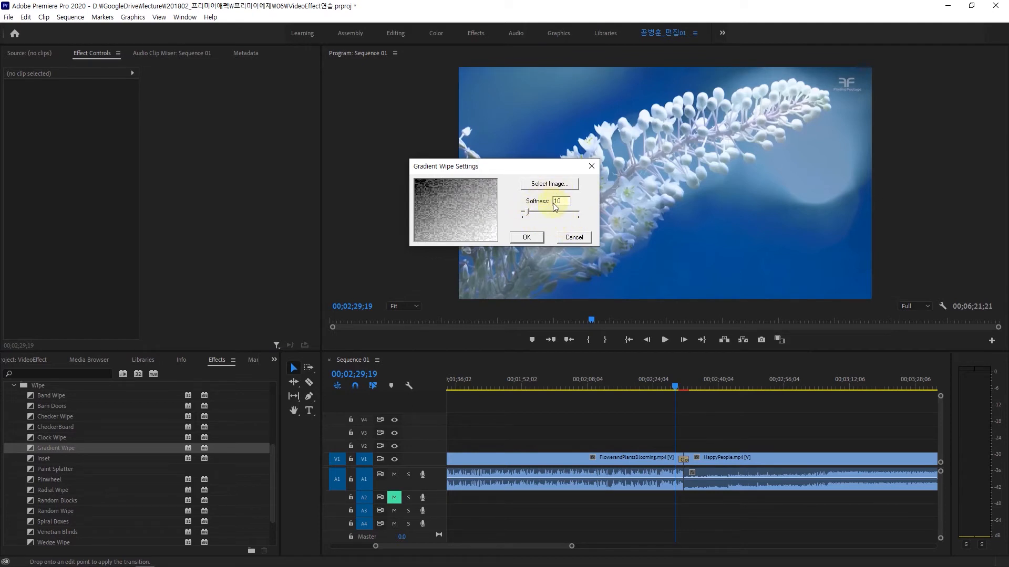
drag(531, 214, 552, 217)
click(524, 238)
click(677, 387)
mouse_move(677, 387)
mouse_down()
mouse_move(690, 395)
mouse_move(672, 400)
mouse_up()
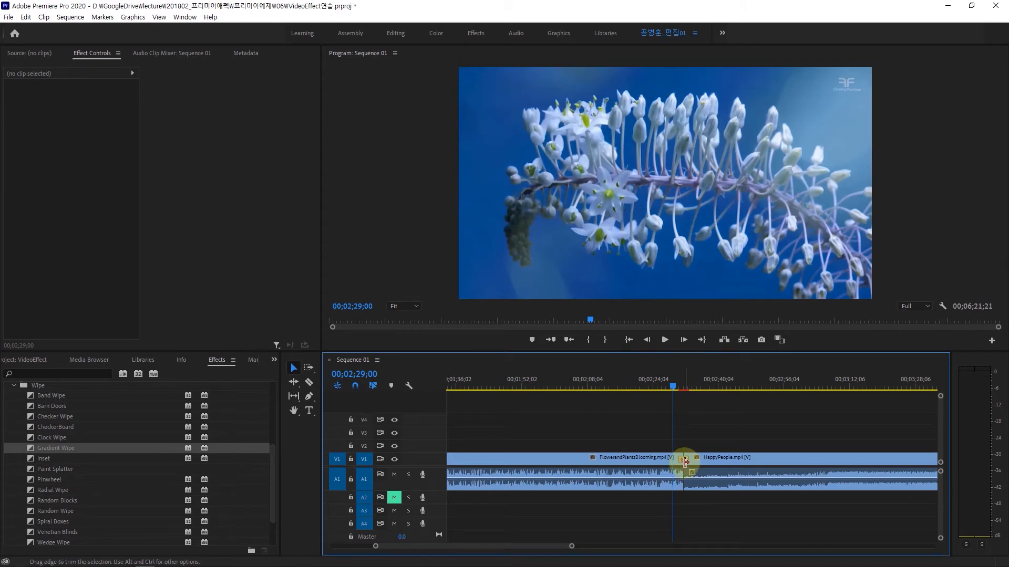
click(684, 461)
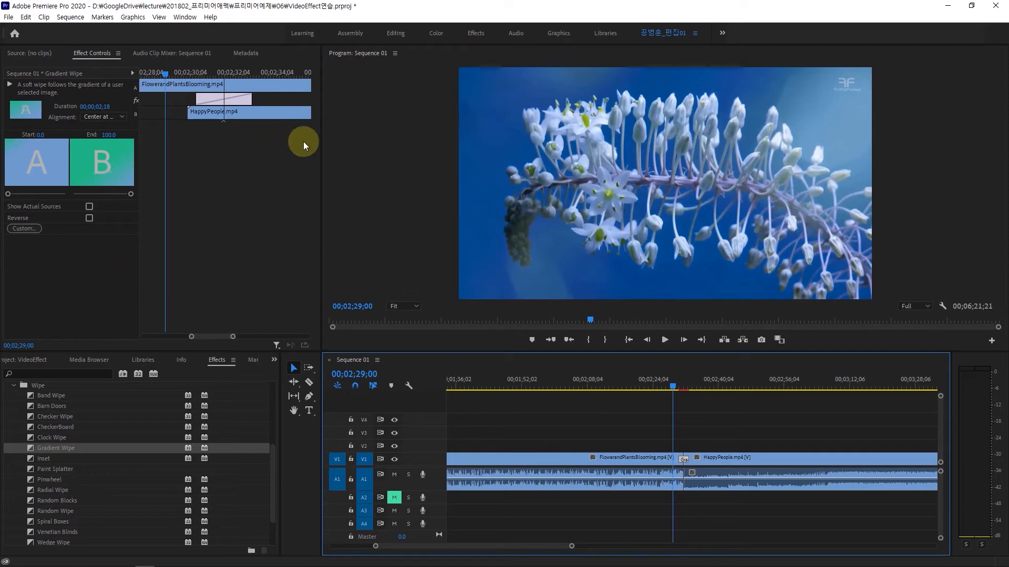
drag(199, 98, 259, 100)
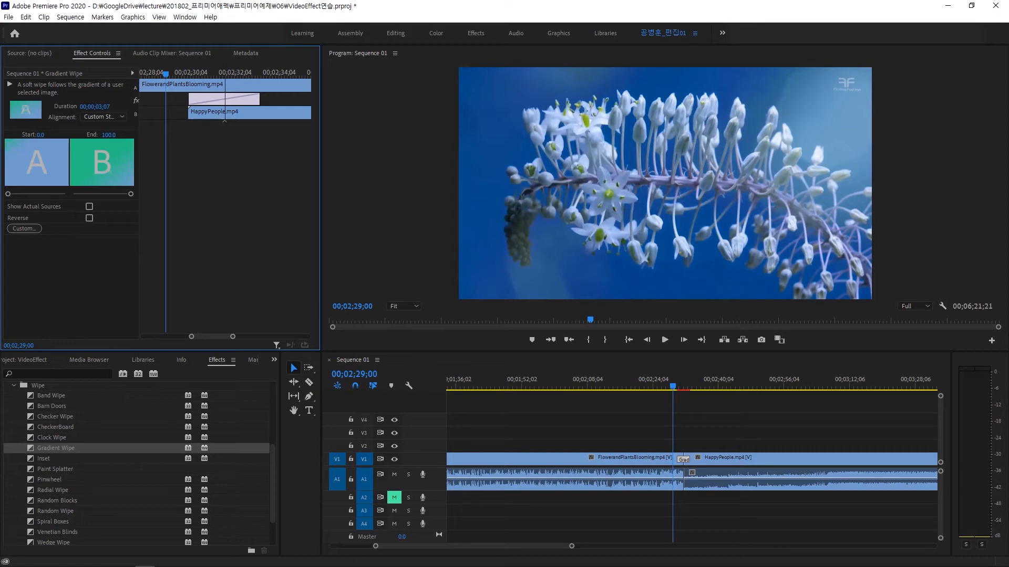
Step: Try the Inset and Paint Splatter transitions in turn on the cut, scrubbing through each
click(43, 459)
drag(34, 461, 684, 460)
click(676, 387)
mouse_move(678, 386)
mouse_down()
mouse_move(692, 392)
mouse_move(669, 391)
mouse_up()
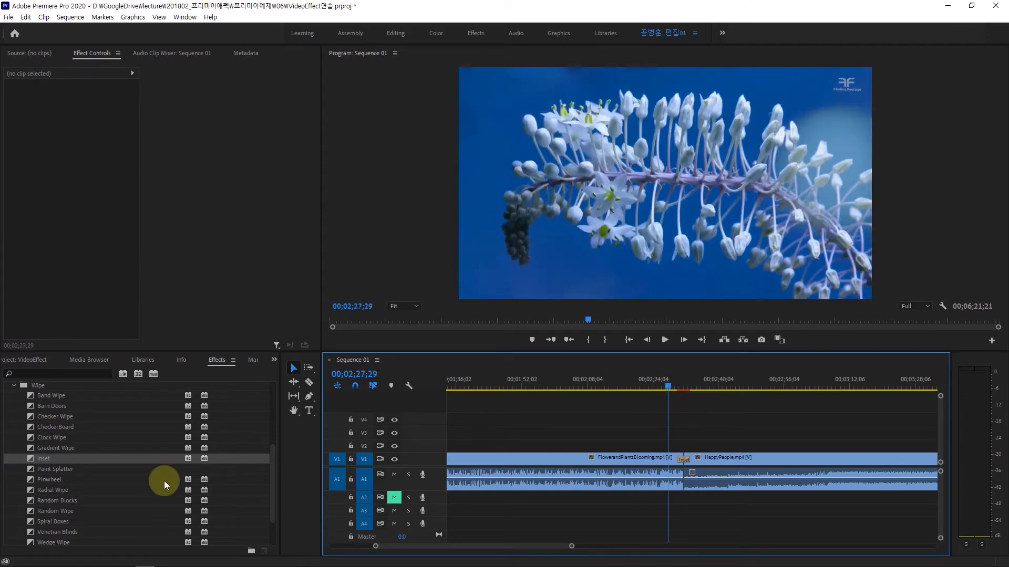
click(43, 473)
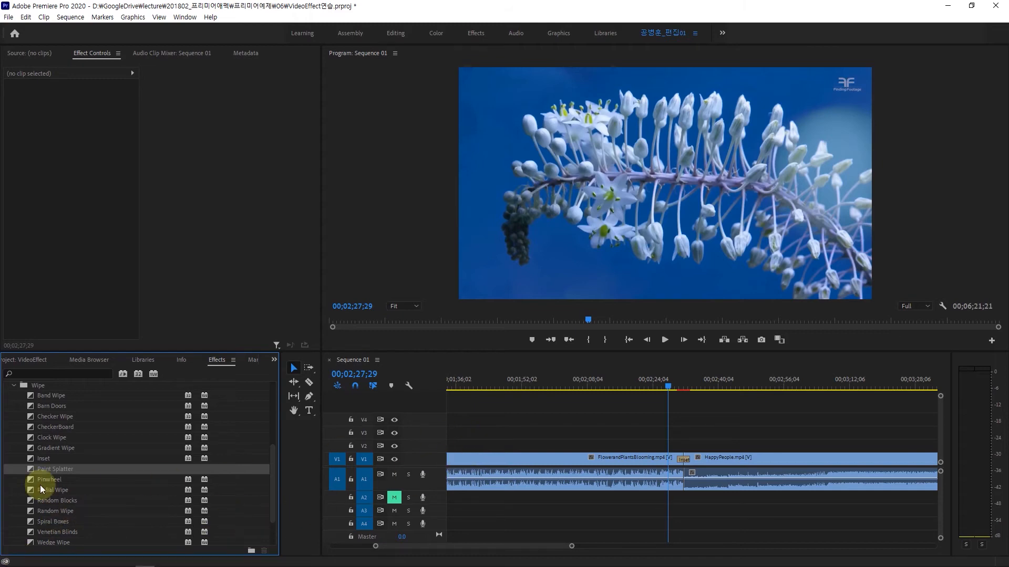
mouse_move(34, 469)
mouse_down()
mouse_move(600, 484)
mouse_move(682, 457)
mouse_up()
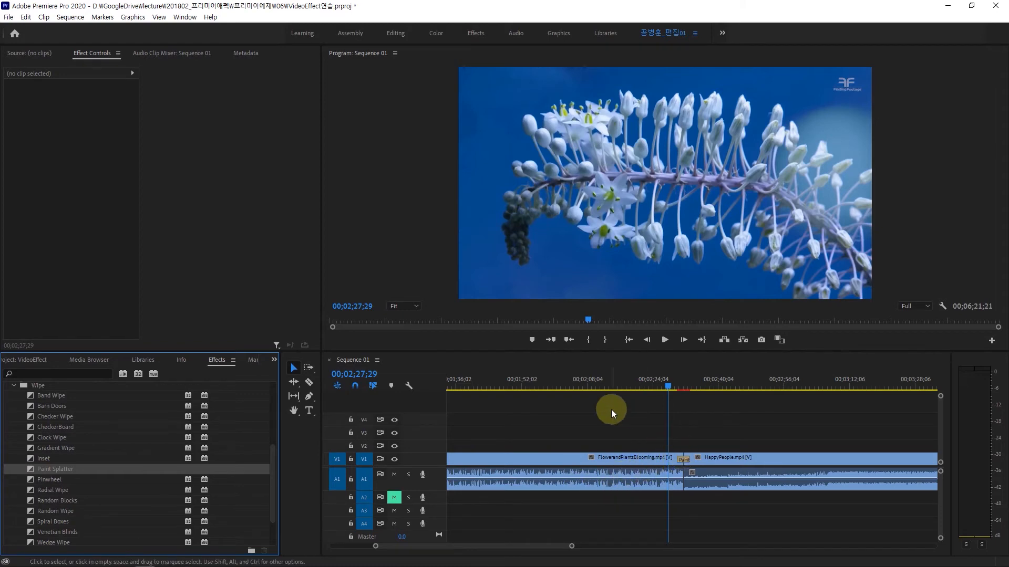
mouse_move(666, 386)
mouse_down()
mouse_move(689, 392)
mouse_move(671, 398)
mouse_up()
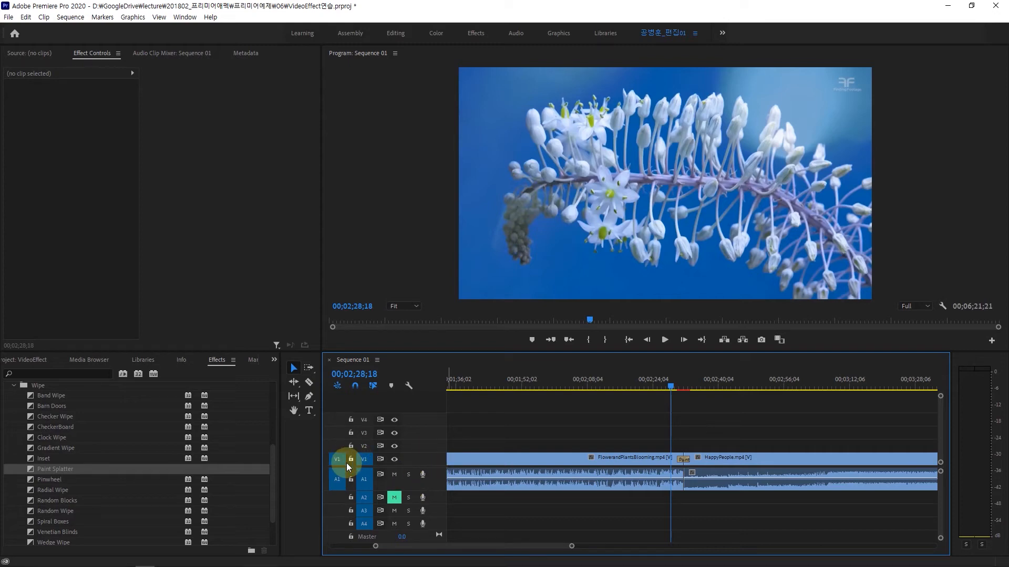
Step: Try the Random Blocks and Spiral Boxes transitions in turn on the cut, scrubbing through each
mouse_move(49, 503)
mouse_down()
mouse_move(36, 503)
mouse_move(418, 493)
mouse_up()
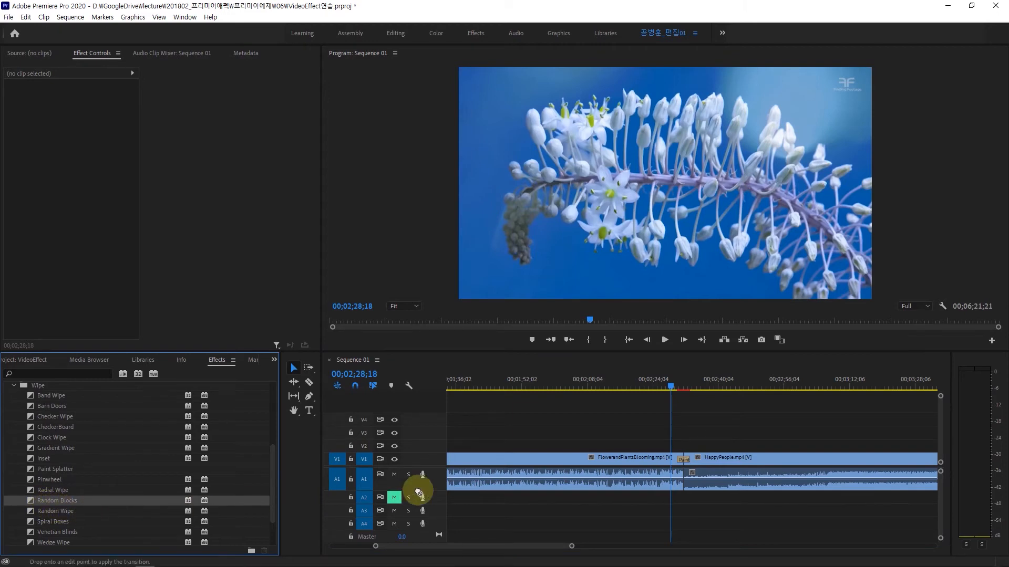
mouse_move(418, 494)
mouse_down()
mouse_move(721, 452)
mouse_move(684, 460)
mouse_up()
drag(670, 387, 686, 394)
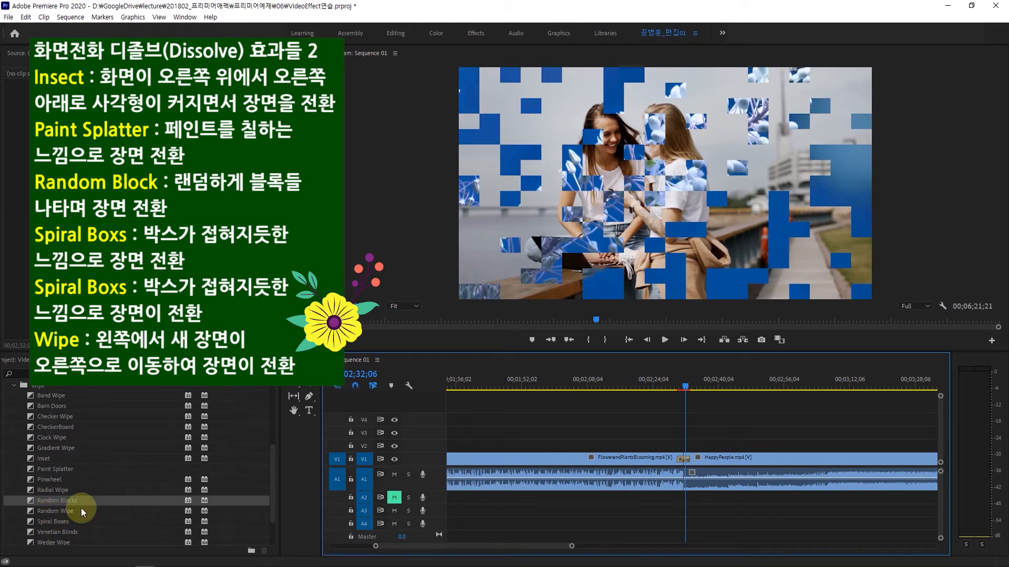
scroll(84, 510, down, 1)
drag(38, 507, 683, 459)
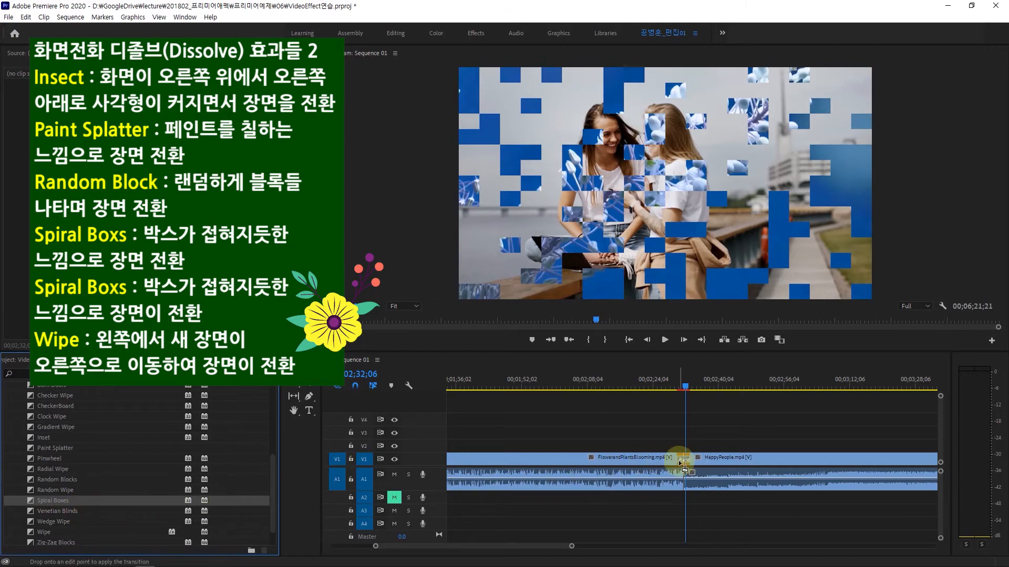
mouse_move(680, 397)
mouse_down()
mouse_move(661, 395)
mouse_move(693, 403)
mouse_move(675, 413)
mouse_up()
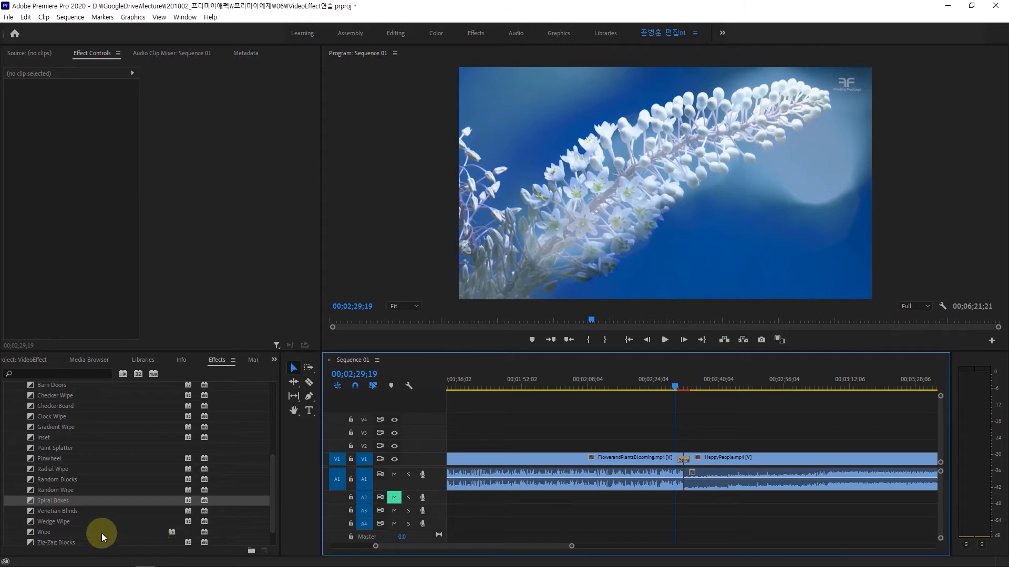
Step: Replace the Spiral Boxes transition at the cut with Wipe and scrub through it
click(41, 533)
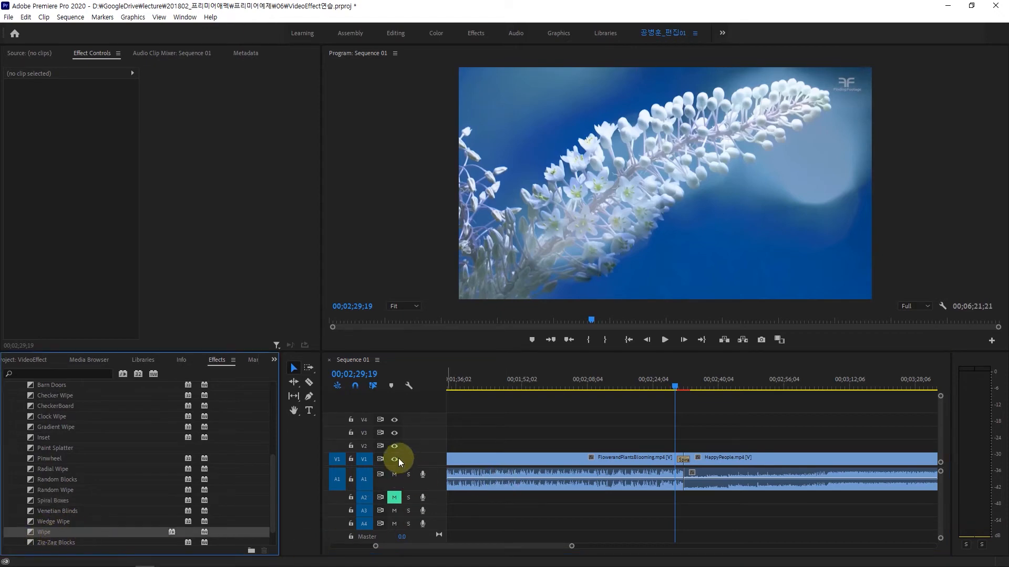
drag(33, 533, 683, 460)
click(675, 385)
drag(676, 385, 689, 387)
drag(691, 386, 687, 388)
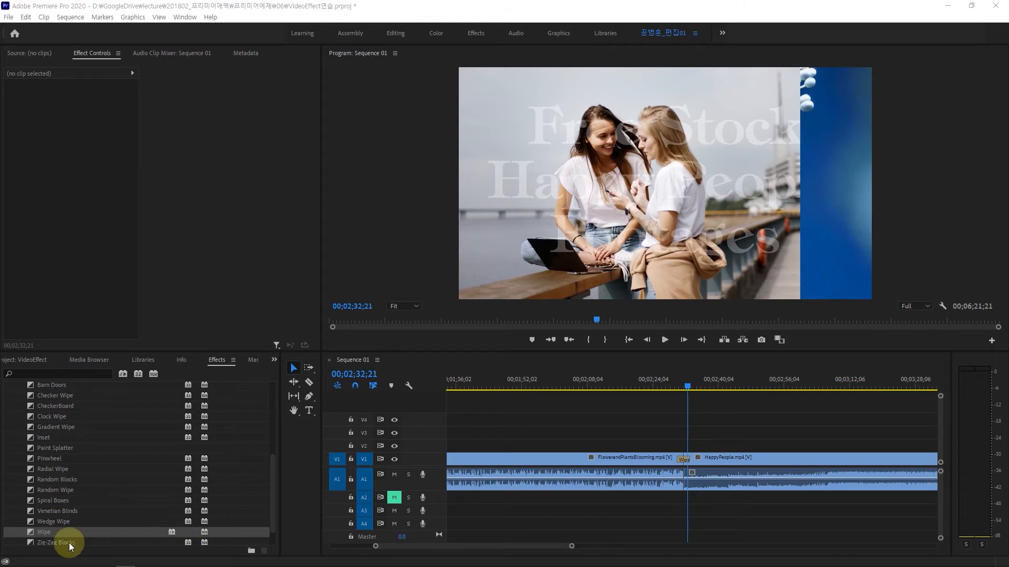
Step: Replace the Wipe transition at the cut with Cross Zoom from the Zoom transitions and scrub through it
scroll(49, 525, down, 2)
click(41, 530)
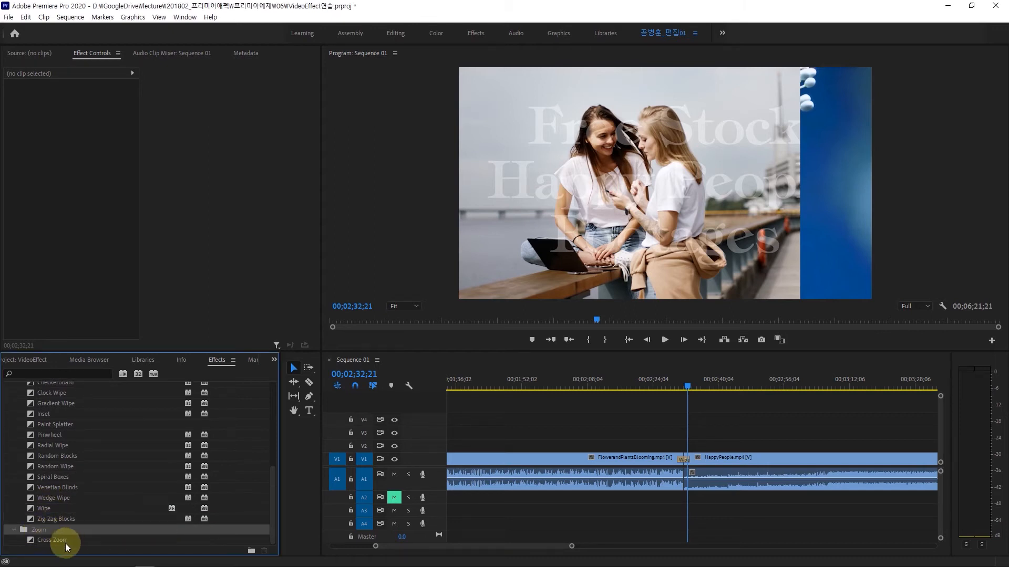
drag(47, 539, 677, 466)
mouse_move(691, 387)
mouse_down()
mouse_move(653, 401)
mouse_move(690, 403)
mouse_up()
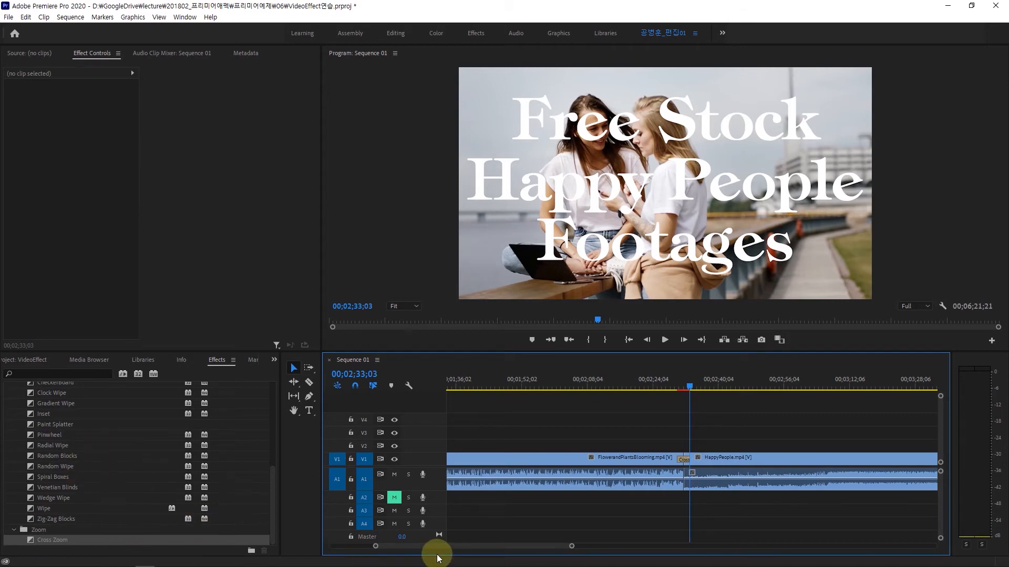
Step: Show both clips in the timeline and scrub the playhead close to the end of HappyPeople.mp4
drag(556, 546, 493, 543)
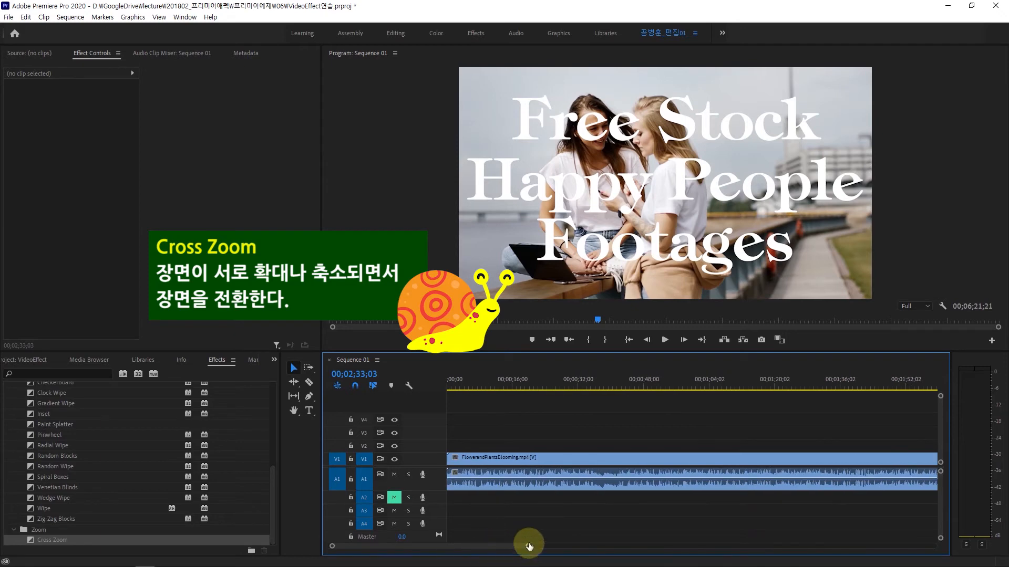
drag(527, 546, 764, 556)
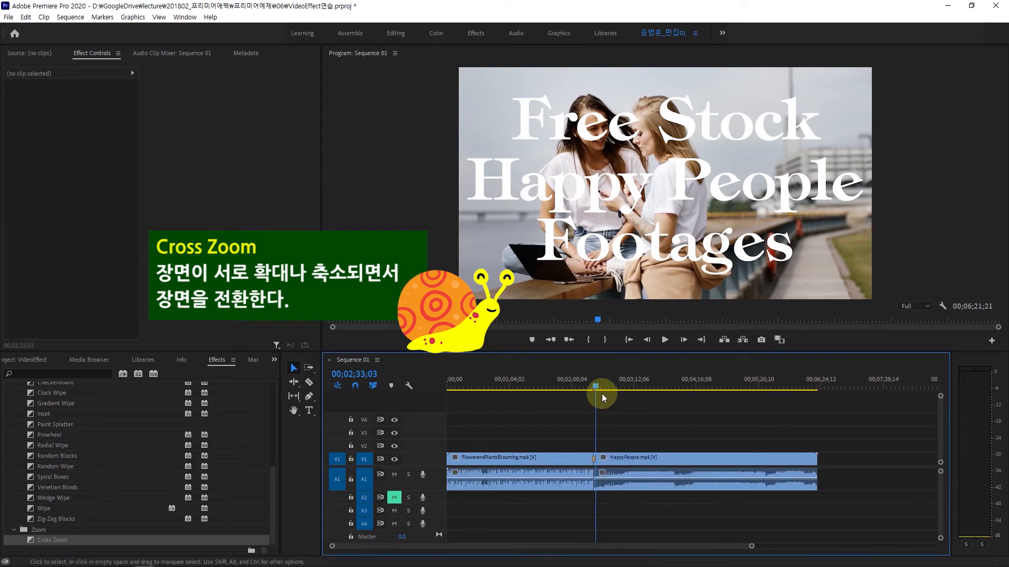
drag(592, 386, 804, 440)
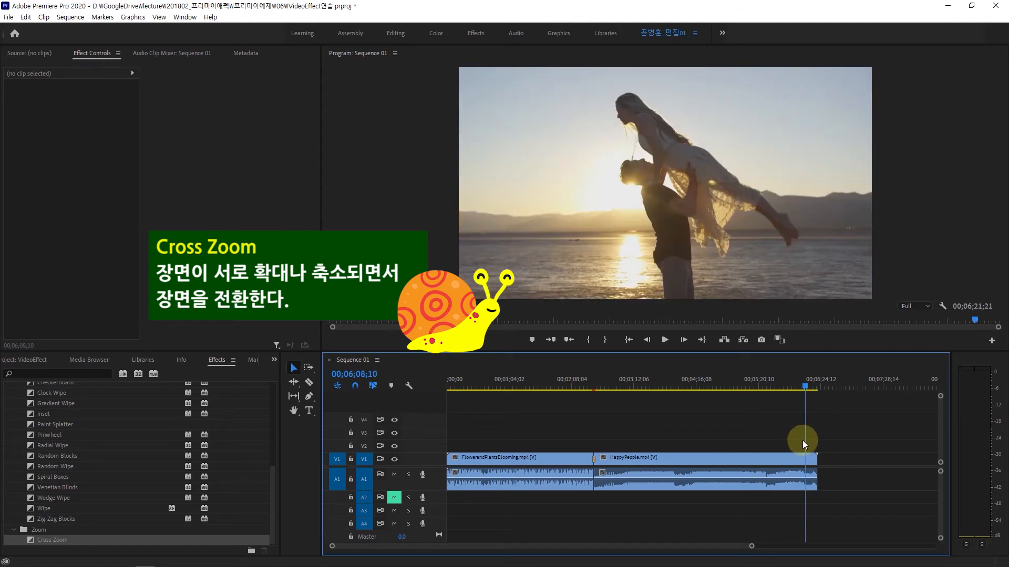
Step: Add a Cross Dissolve from the Dissolve video transitions to the end of the HappyPeople.mp4 clip
drag(274, 498, 278, 462)
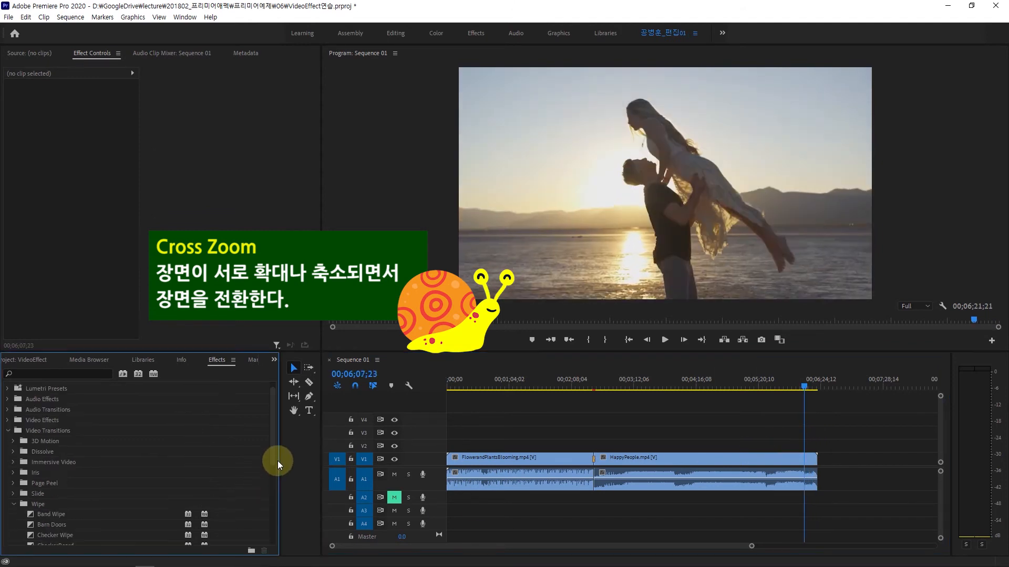
click(9, 436)
click(7, 440)
click(7, 439)
click(7, 440)
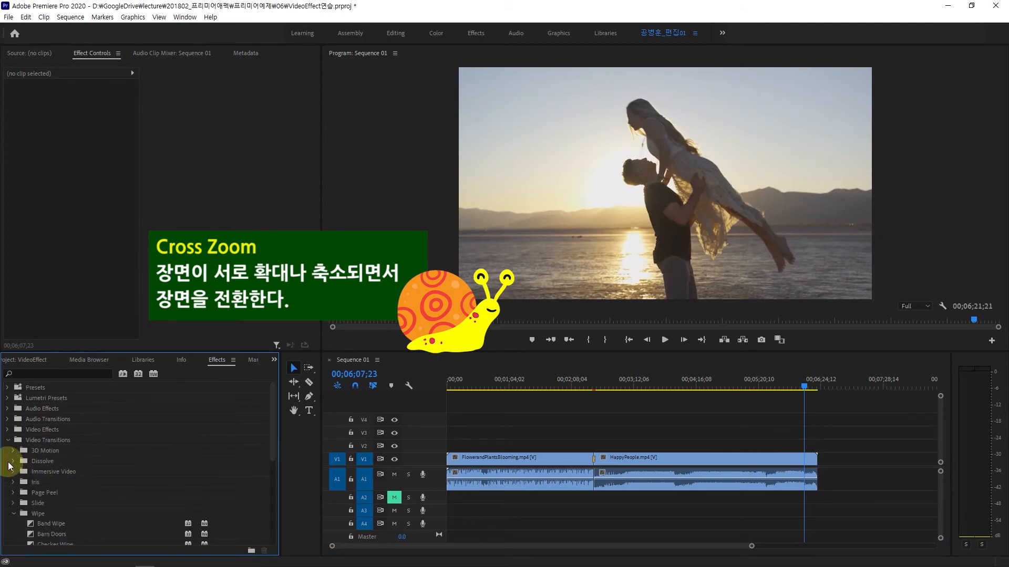
click(14, 462)
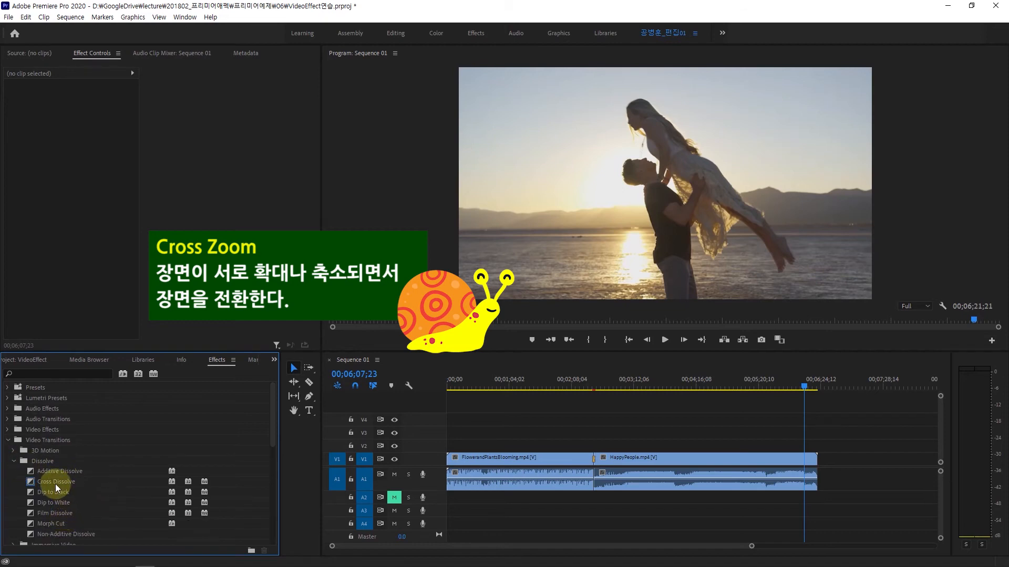
click(56, 483)
drag(33, 481, 816, 461)
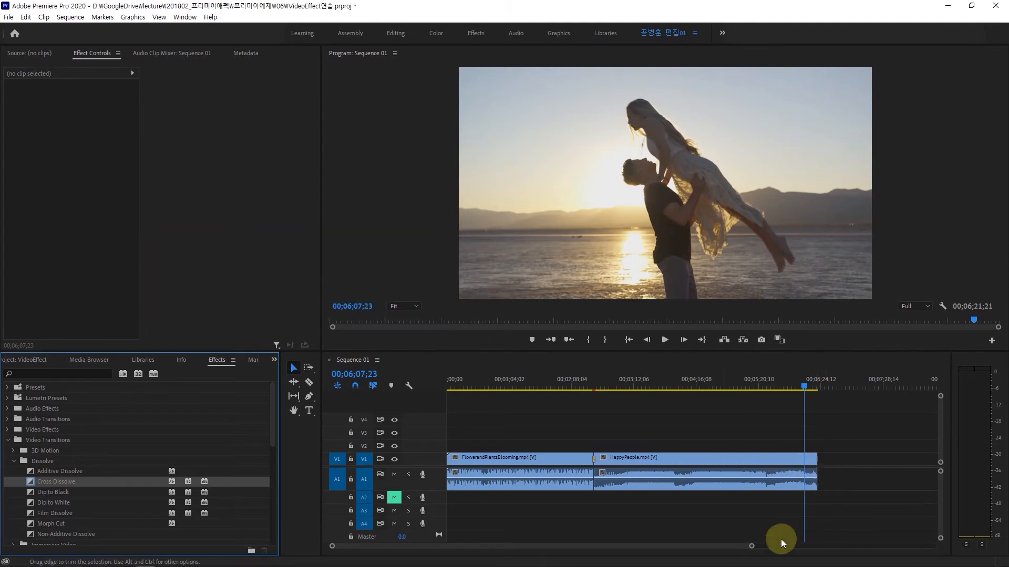
Step: Extend the Cross Dissolve at the end of HappyPeople.mp4 to a duration of 00;00;01;22 and scrub through it
mouse_move(752, 546)
mouse_down()
mouse_move(805, 549)
mouse_move(625, 552)
mouse_move(663, 561)
mouse_up()
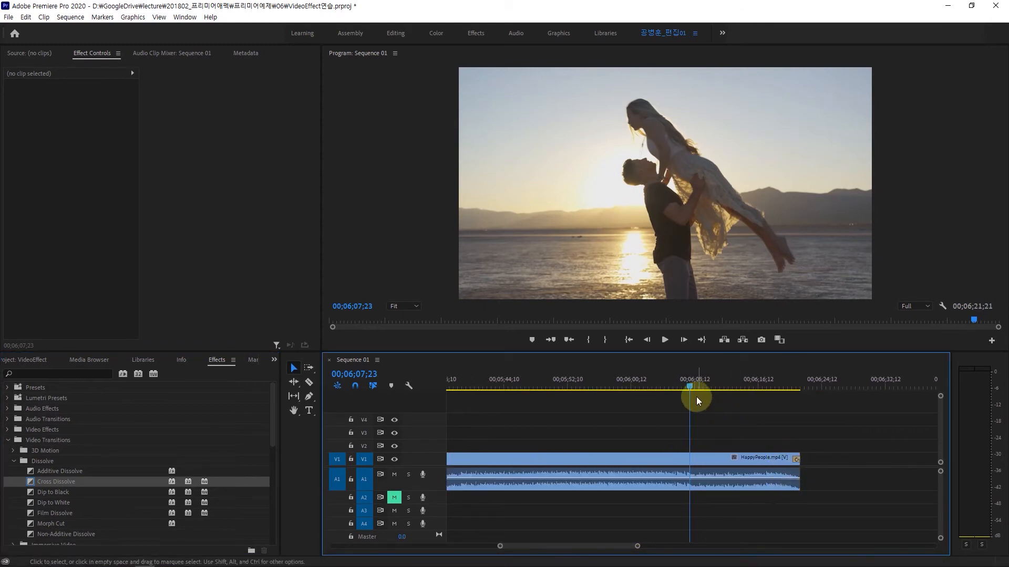
drag(707, 392, 795, 421)
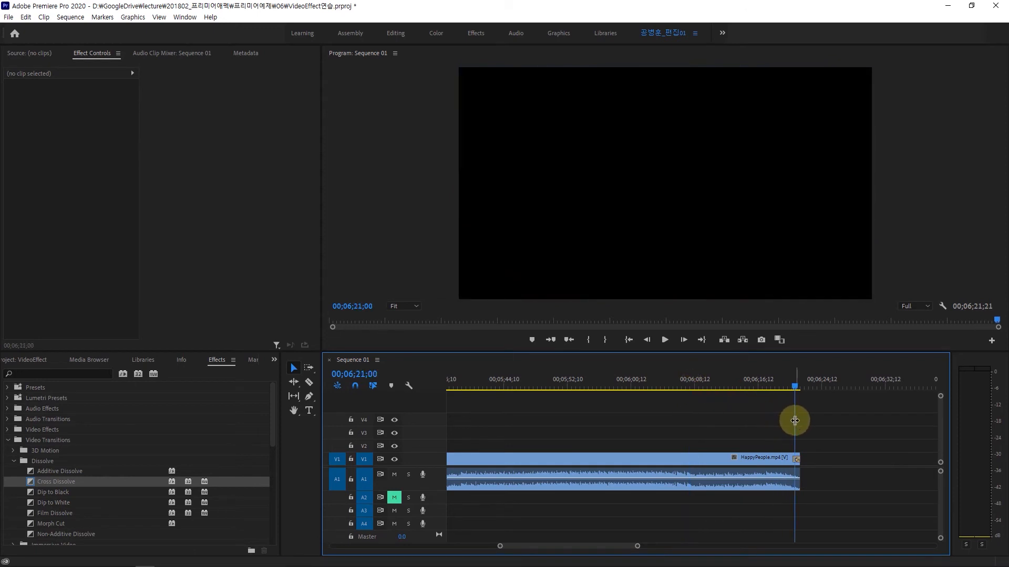
click(796, 461)
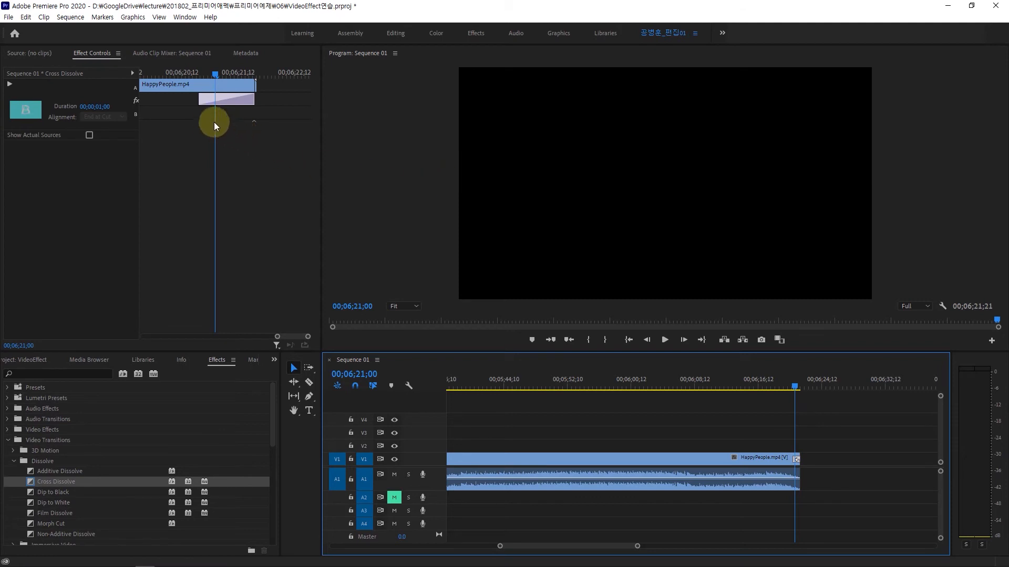
drag(201, 103, 158, 102)
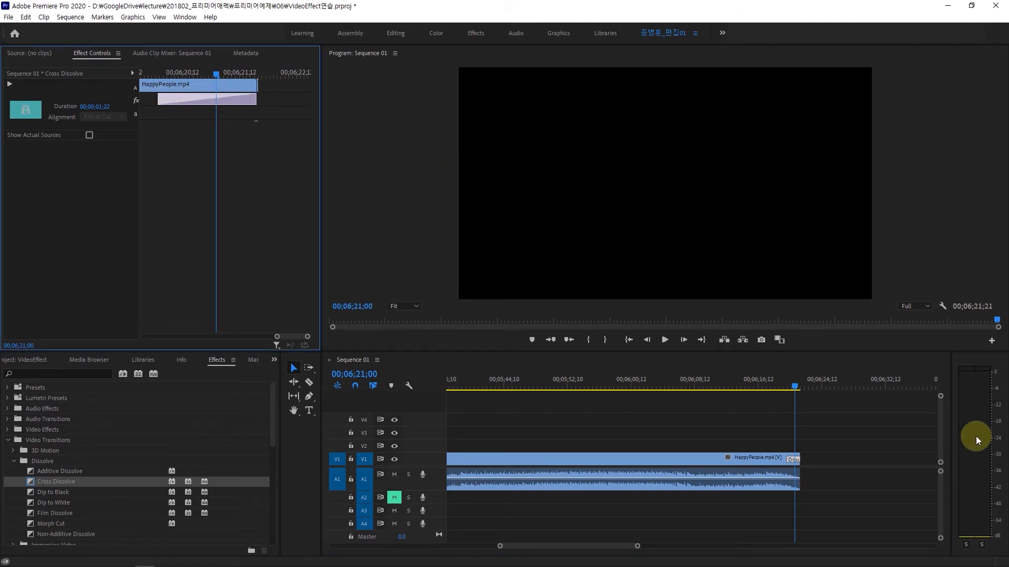
drag(792, 387, 790, 389)
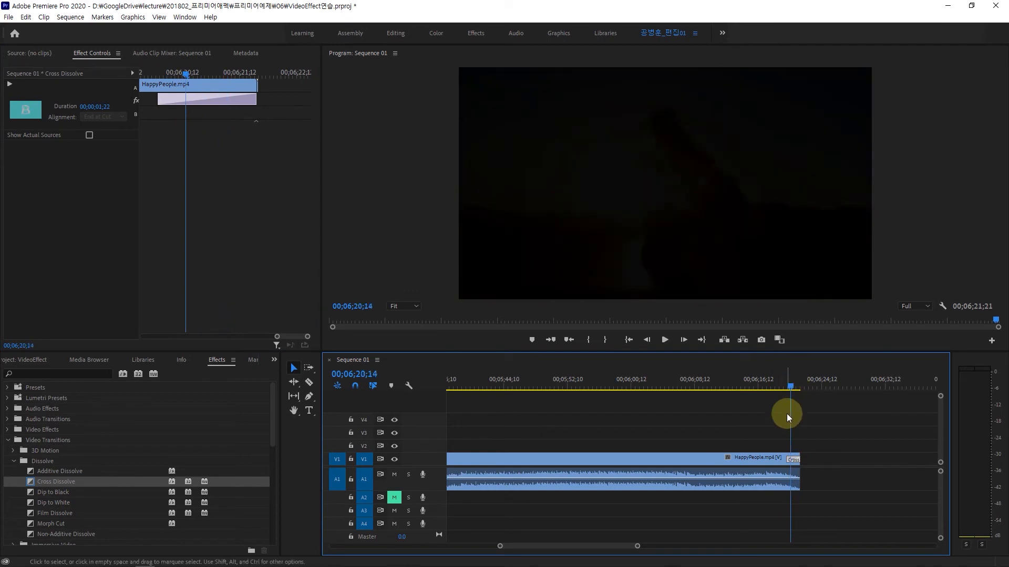
Step: Replace the Cross Dissolve at the end of HappyPeople.mp4 with Additive Dissolve and scrub through it
click(792, 463)
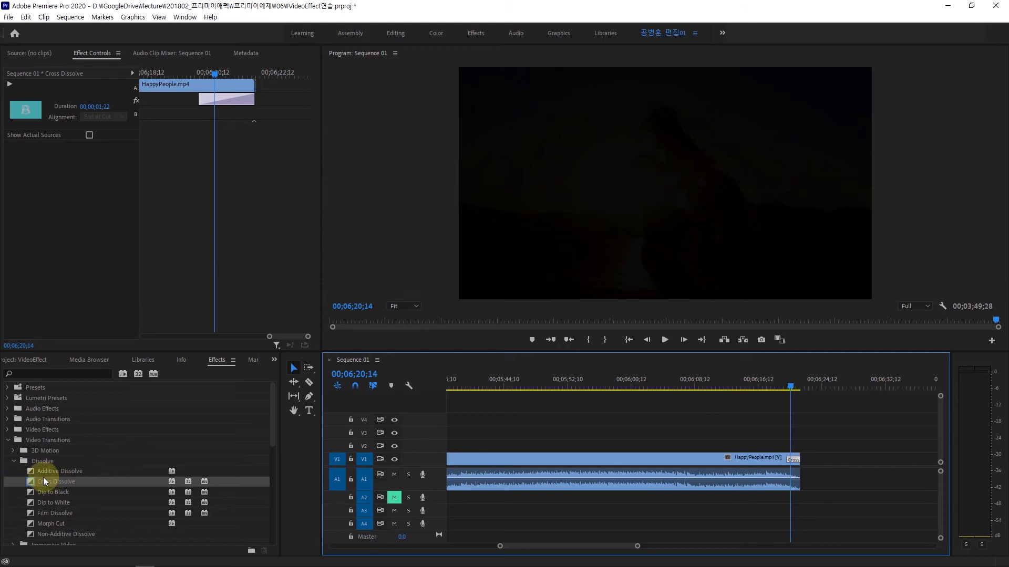
drag(36, 471, 791, 458)
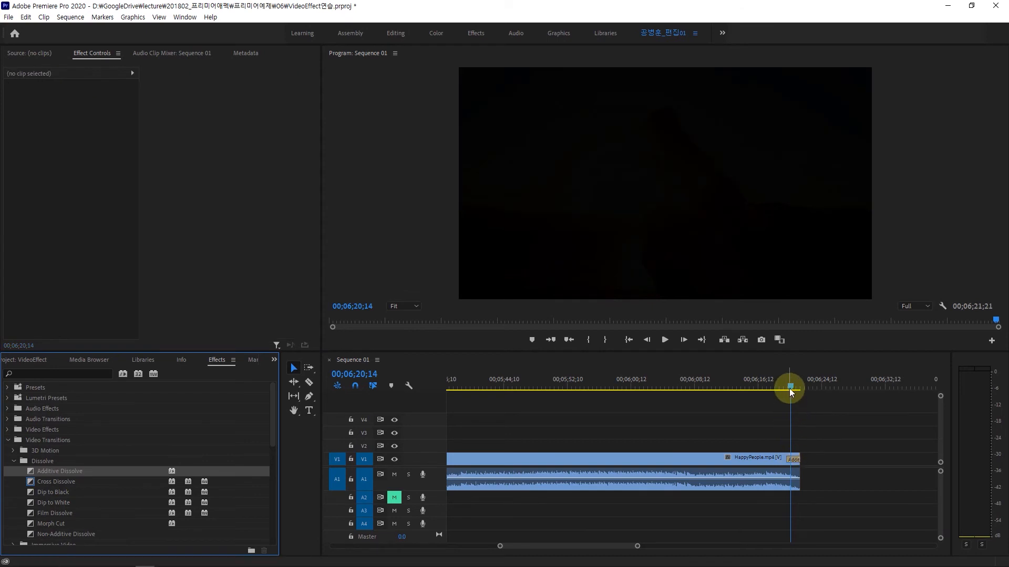
mouse_move(790, 392)
mouse_down()
mouse_move(802, 388)
mouse_move(792, 396)
mouse_up()
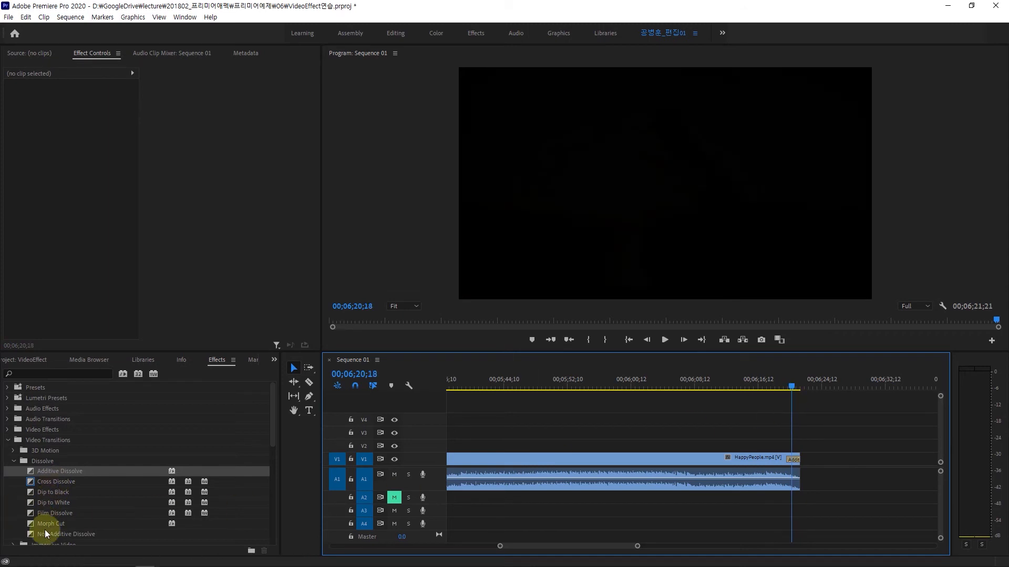
Step: Add a Cross Dissolve to the start of the FlowerandPlantsBlooming.mp4 clip and play the sequence from the beginning
click(35, 514)
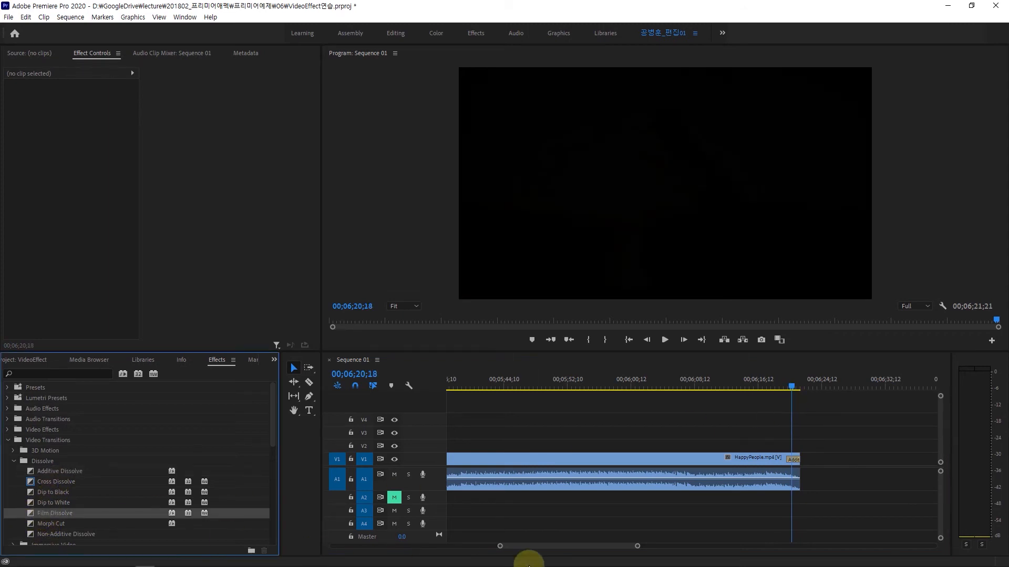
drag(552, 547, 347, 538)
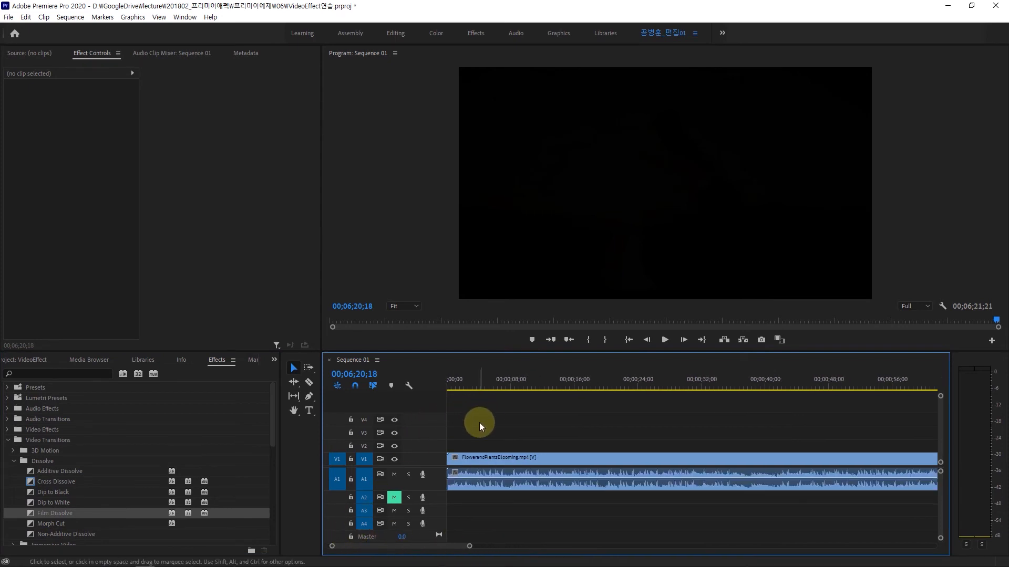
key(Home)
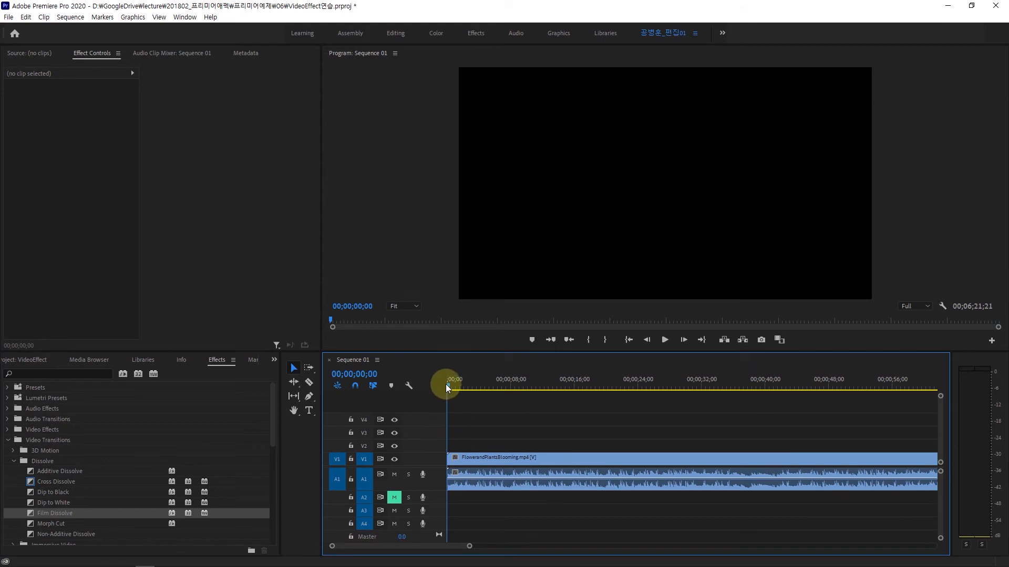
drag(454, 389, 444, 398)
drag(29, 483, 454, 467)
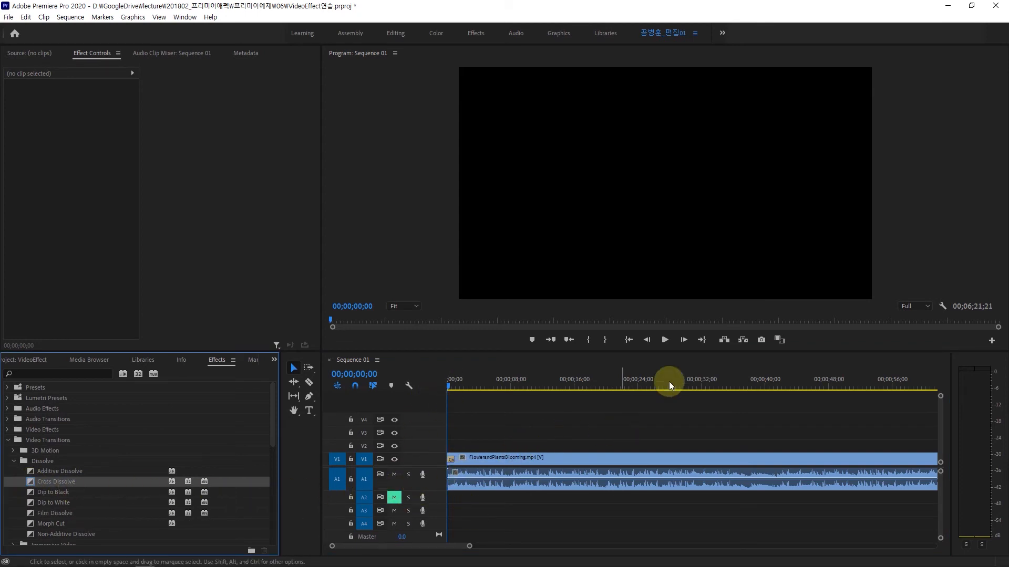
click(666, 341)
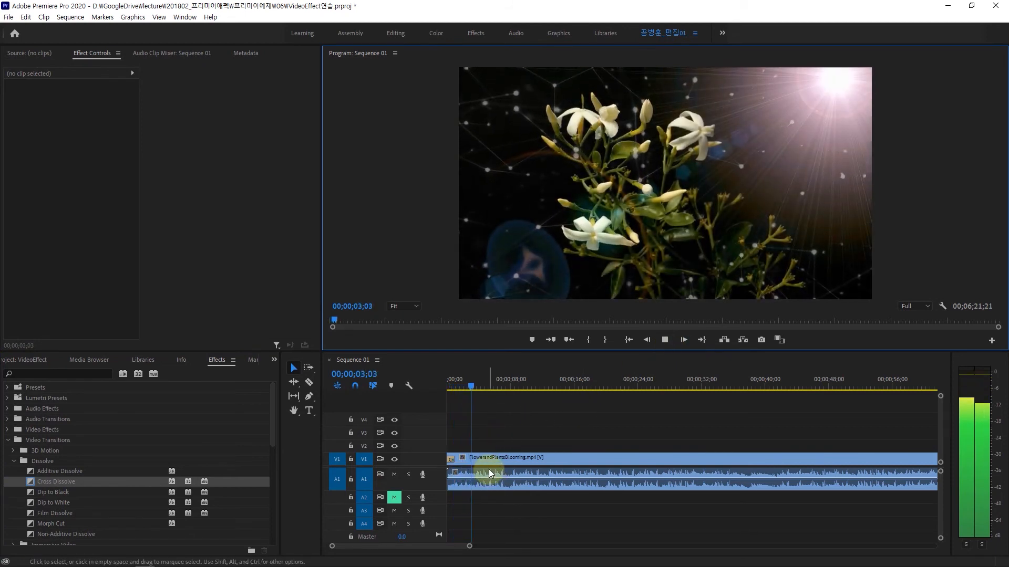
key(alt+space)
drag(480, 389, 419, 399)
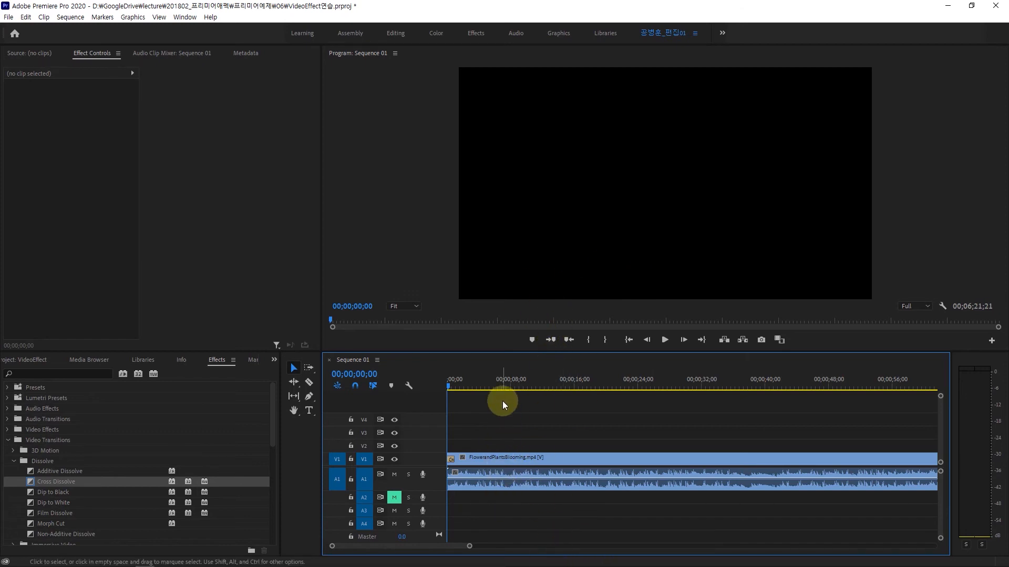
Step: Cut the FlowerandPlantsBlooming.mp4 clip at 00;00;07;12 and delete the part before the cut
click(497, 467)
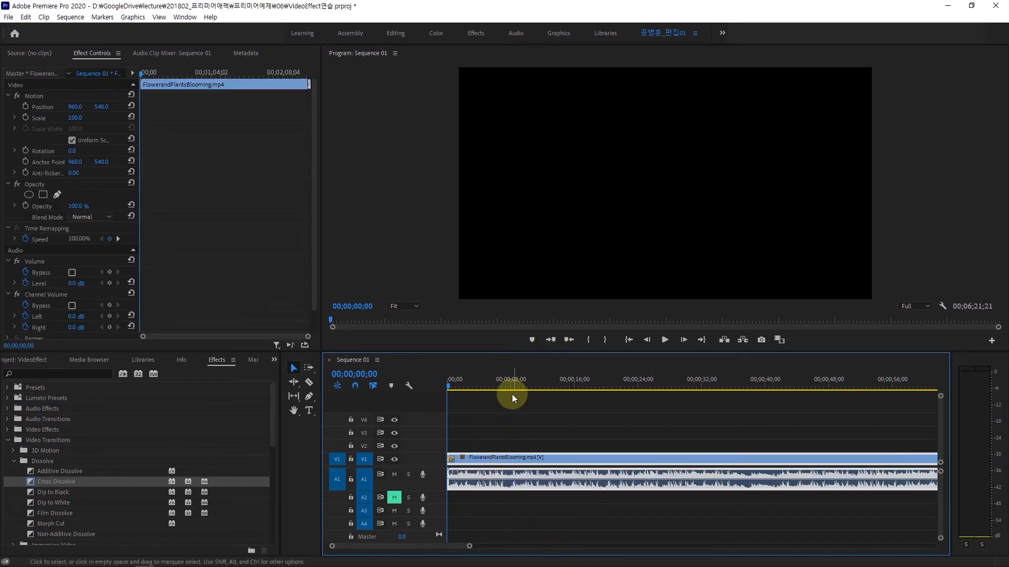
click(506, 384)
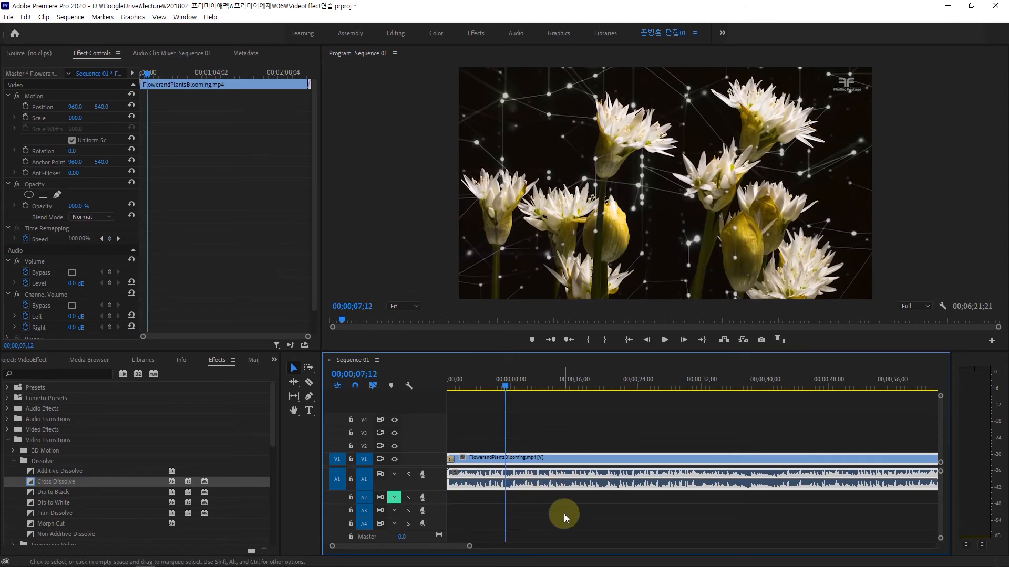
key(ctrl+k)
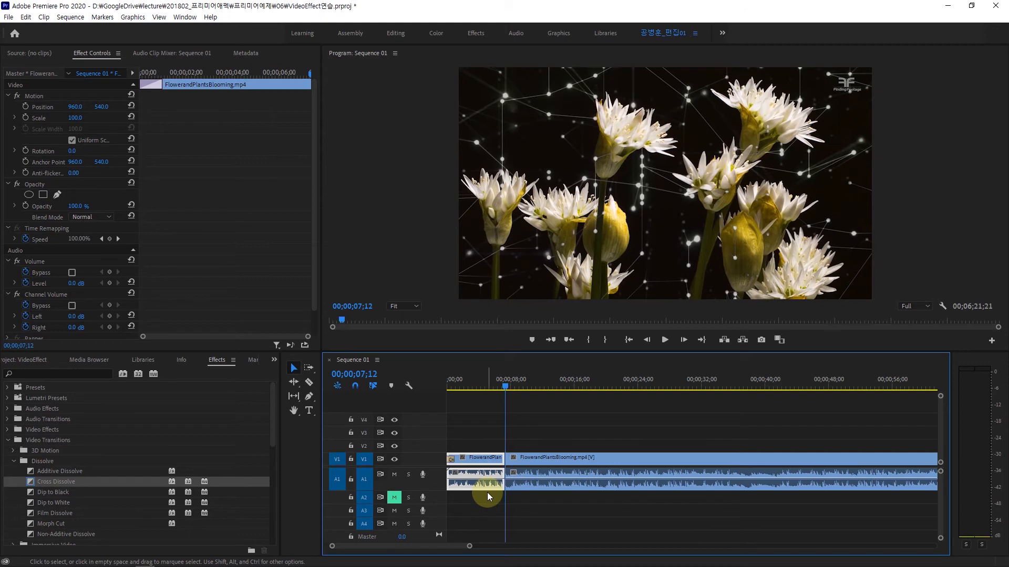
key(Delete)
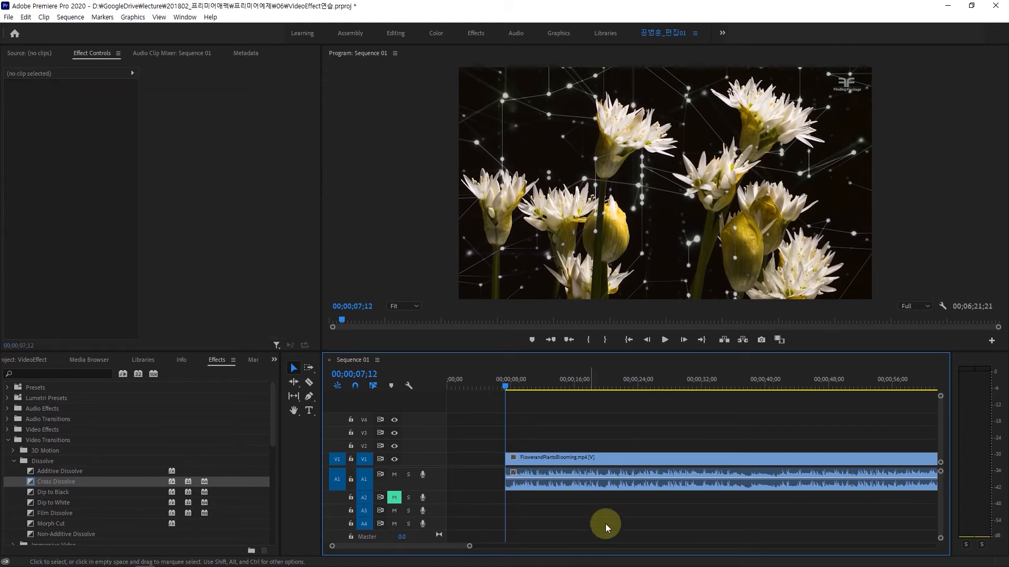
Step: Move the remaining FlowerandPlantsBlooming.mp4 clip to the sequence start and ripple delete the gap before HappyPeople.mp4
drag(621, 455, 544, 467)
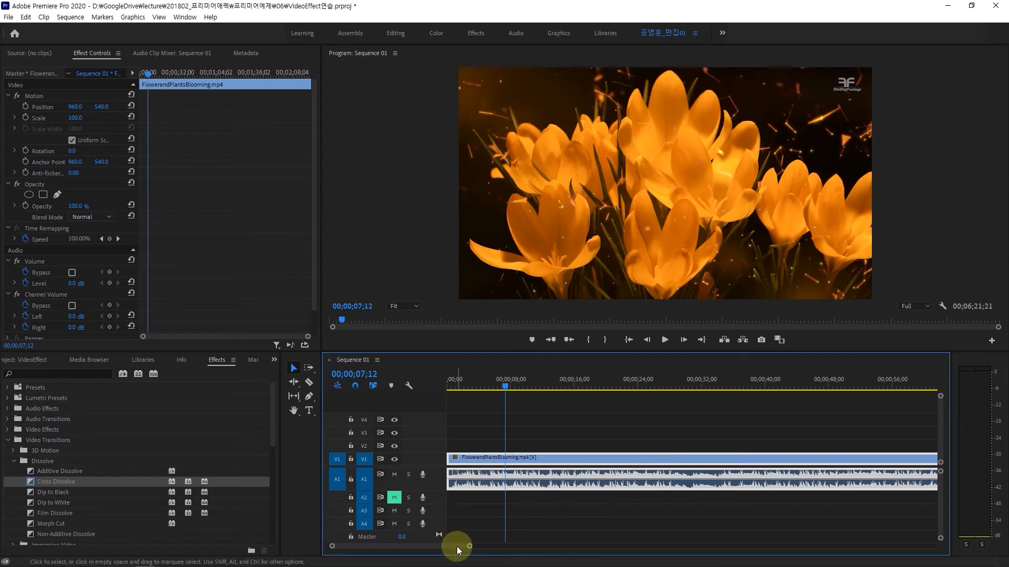
drag(473, 546, 645, 546)
click(717, 435)
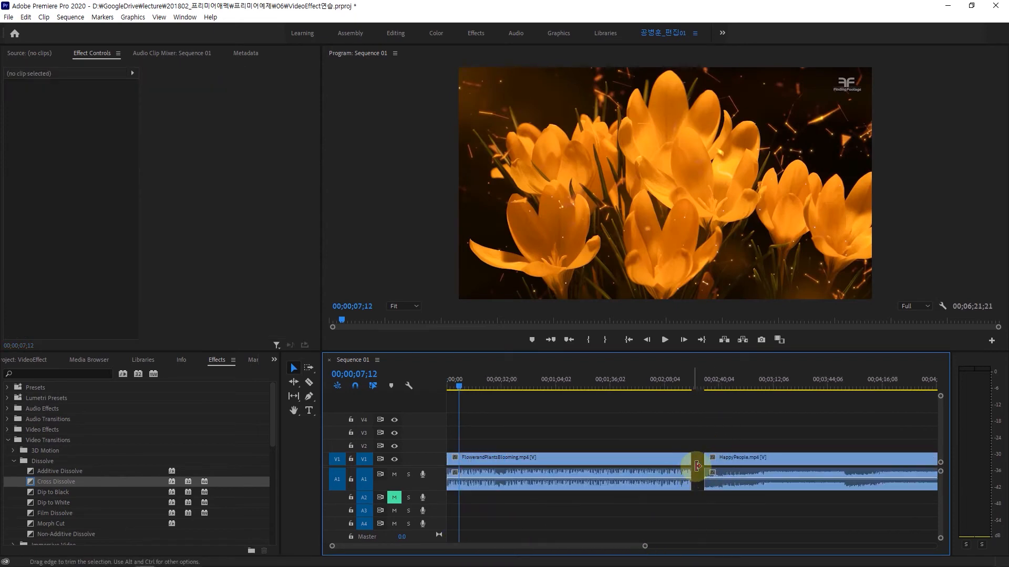
right_click(698, 461)
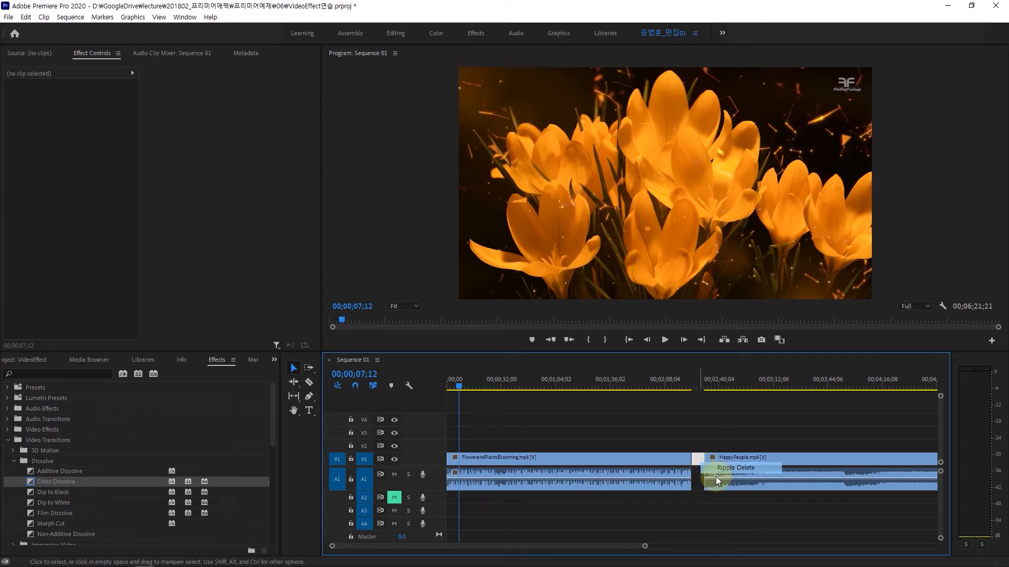
click(719, 471)
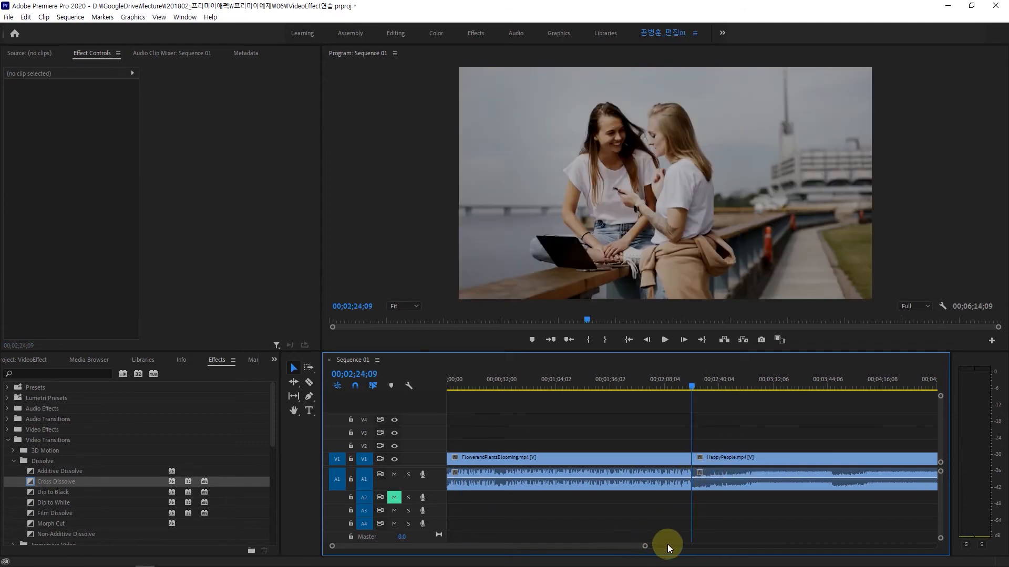
Step: Add a Cross Dissolve to the start of the trimmed FlowerandPlantsBlooming.mp4 clip and extend its duration to 00;00;01;25
key(Home)
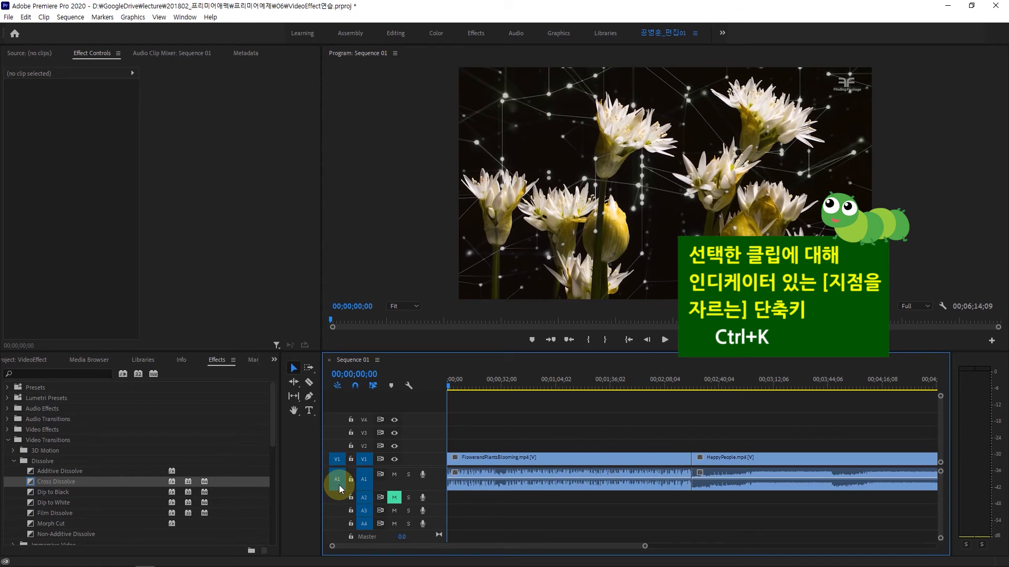
drag(28, 482, 450, 461)
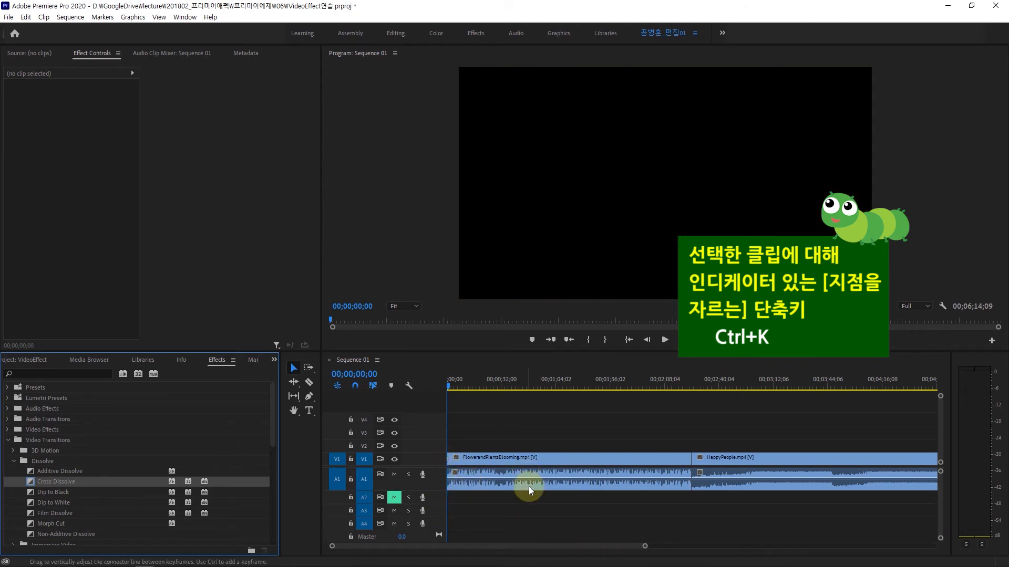
click(635, 553)
drag(635, 553, 509, 553)
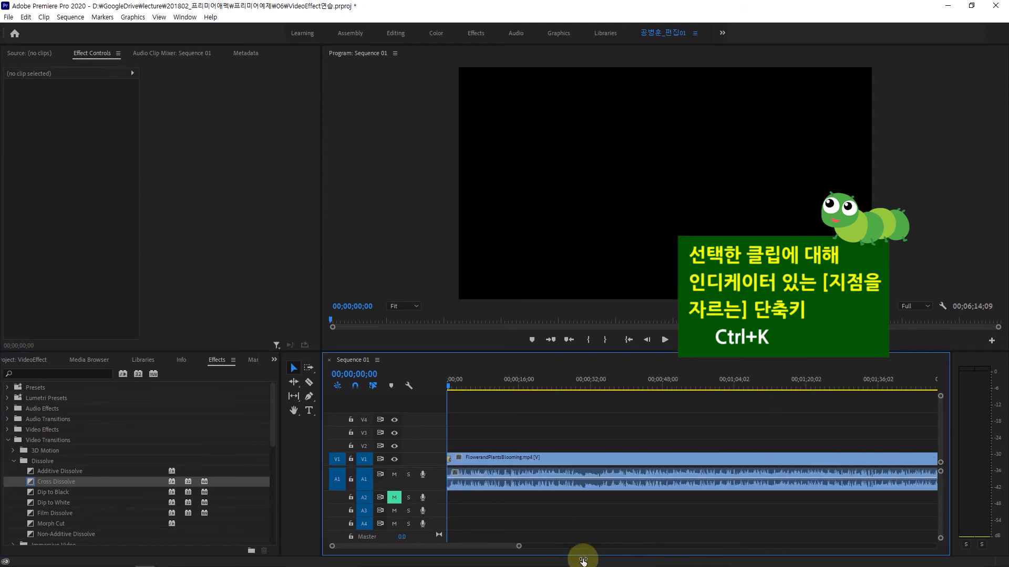
click(452, 460)
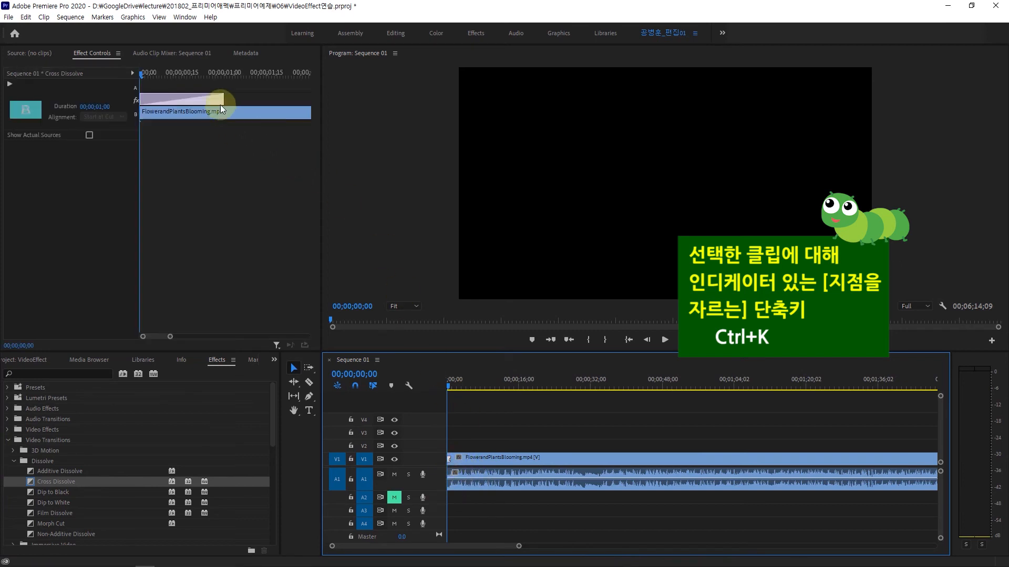
drag(222, 99, 282, 106)
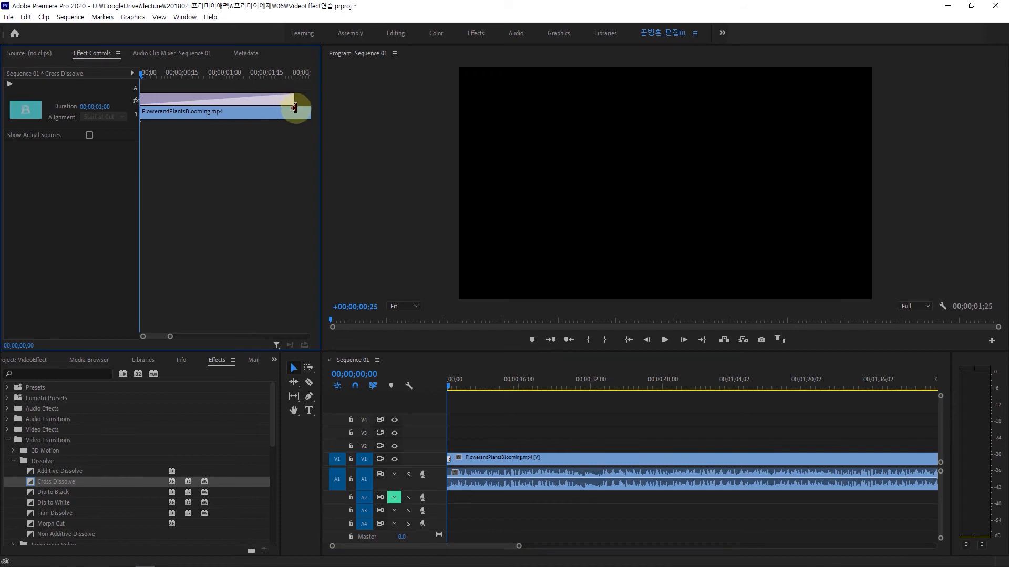
drag(294, 107, 295, 107)
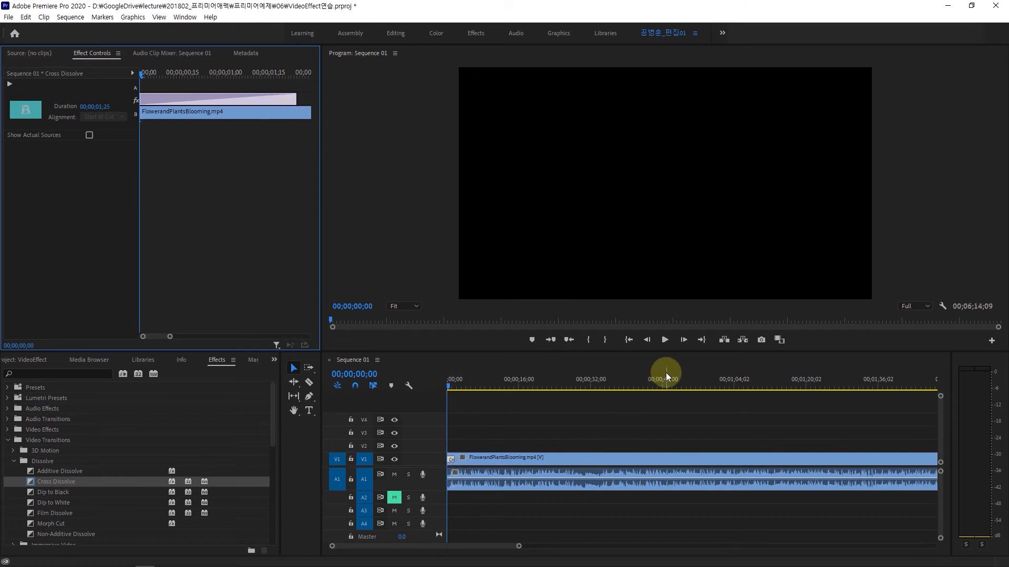
Step: Play the sequence from the start to preview the opening Cross Dissolve
key(space)
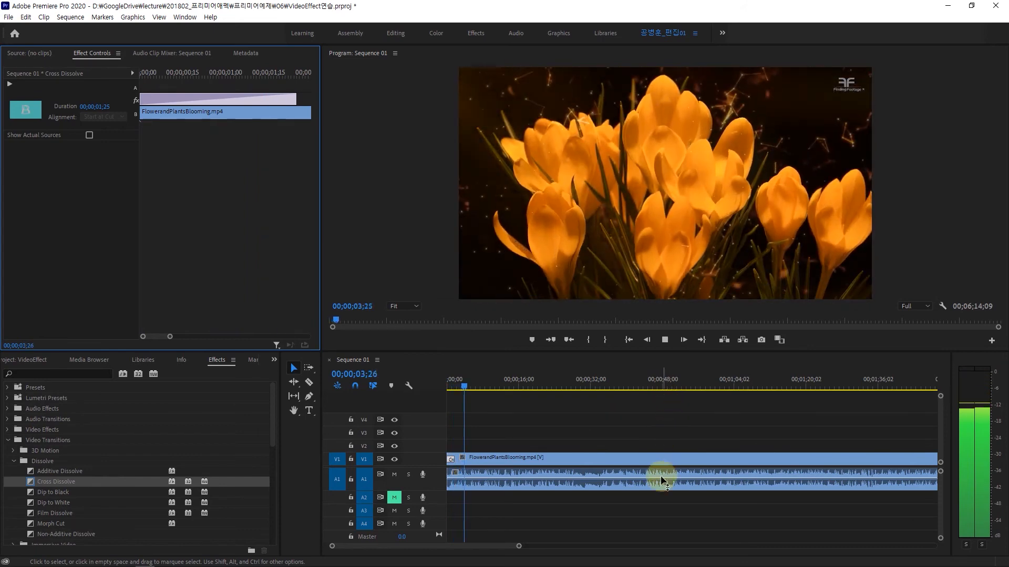
drag(518, 547, 664, 548)
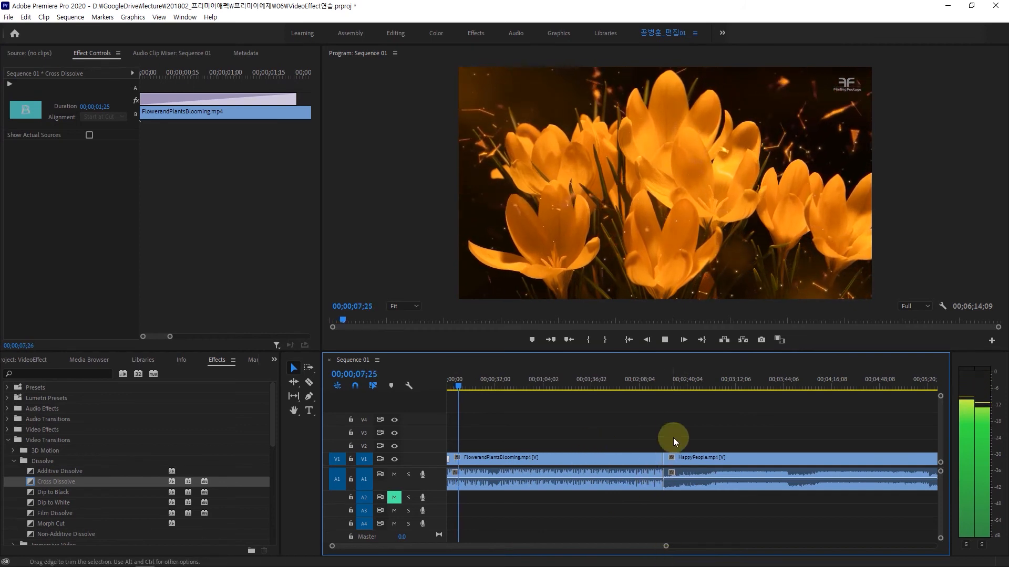
key(space)
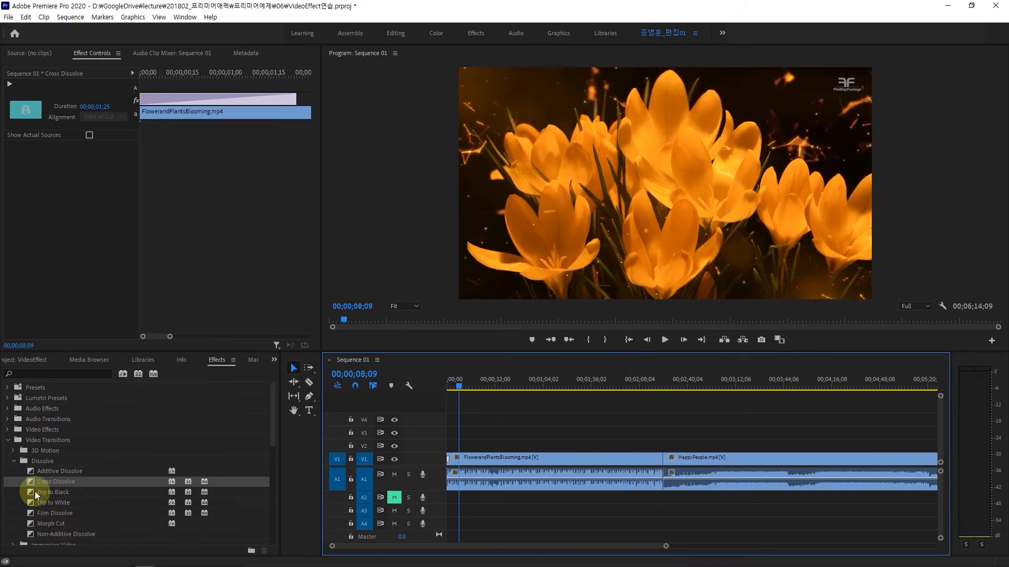
Step: Add a Cross Dissolve at the cut between FlowerandPlantsBlooming.mp4 and HappyPeople.mp4 and scrub the playhead to 00;02;24;11
drag(33, 483, 666, 459)
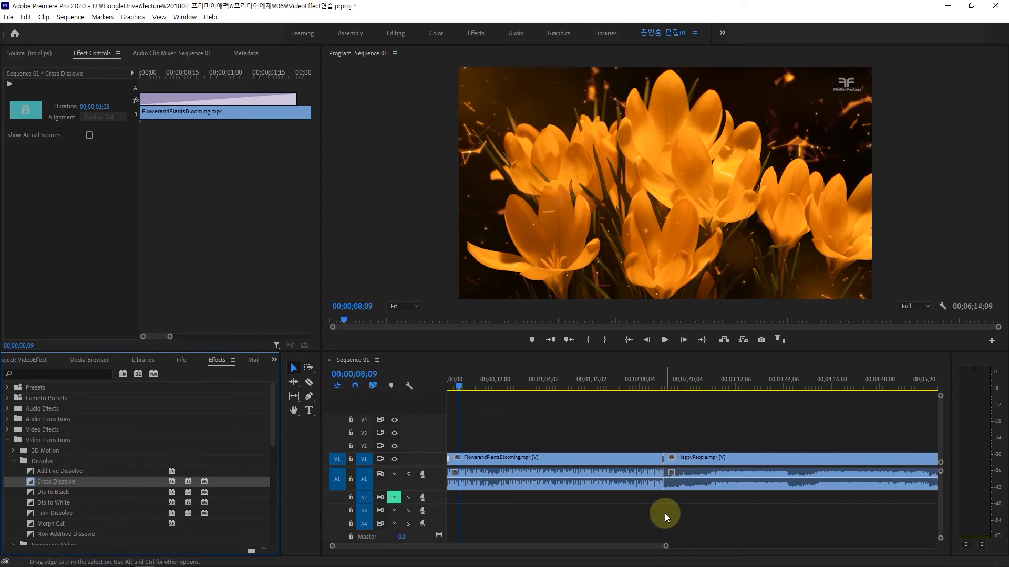
drag(666, 547, 554, 549)
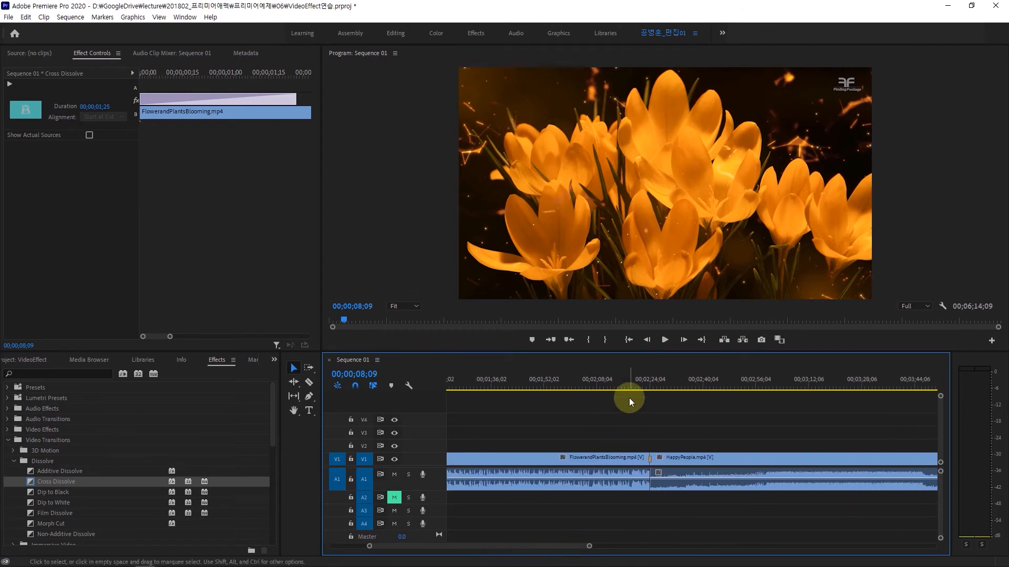
click(647, 379)
drag(648, 382, 650, 439)
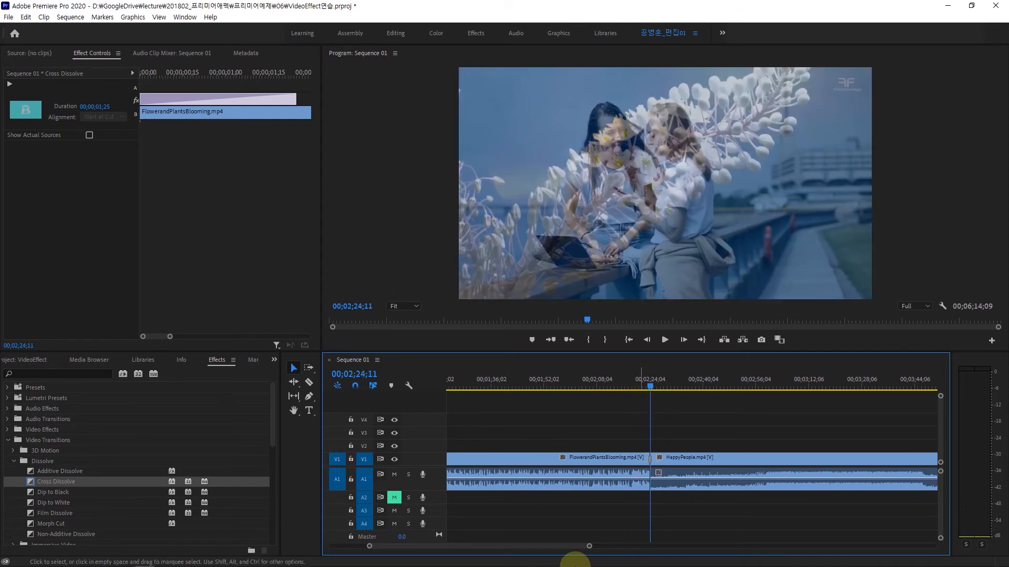
Step: Extend the Cross Dissolve between the two clips on both sides to a duration of 00;00;02;09
mouse_move(588, 546)
mouse_down()
mouse_move(633, 547)
mouse_move(479, 554)
mouse_up()
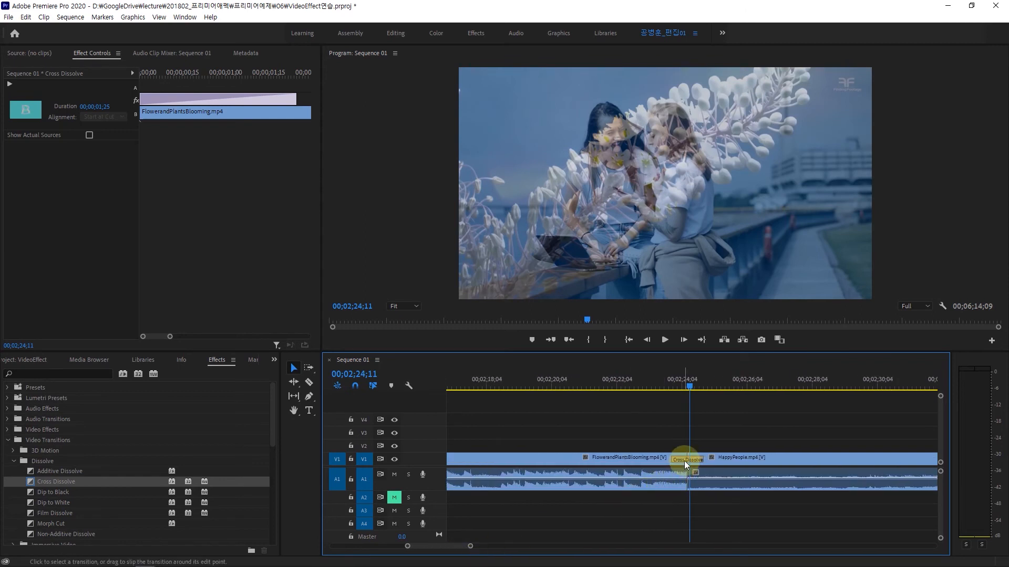
click(682, 458)
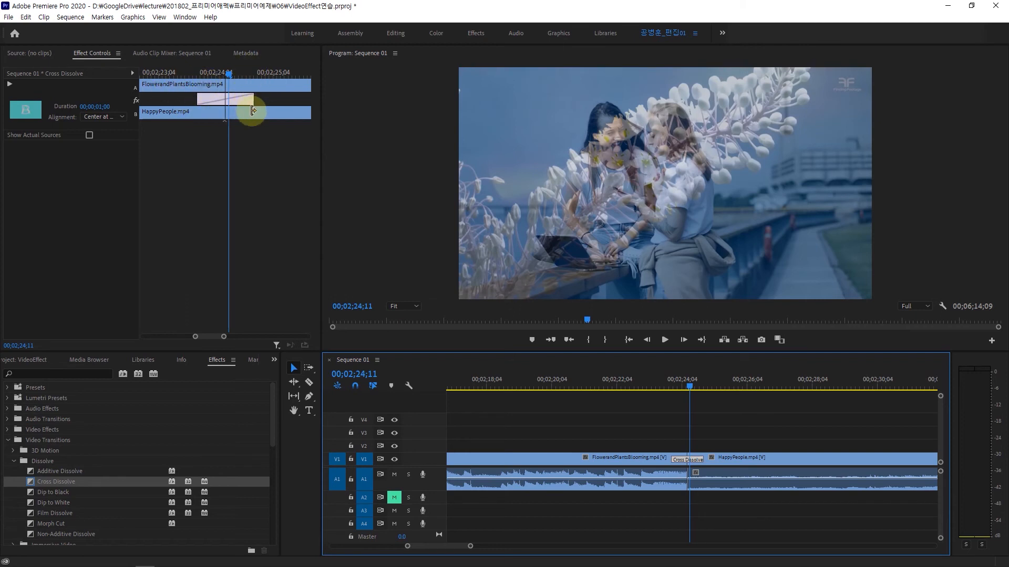
drag(198, 100, 160, 100)
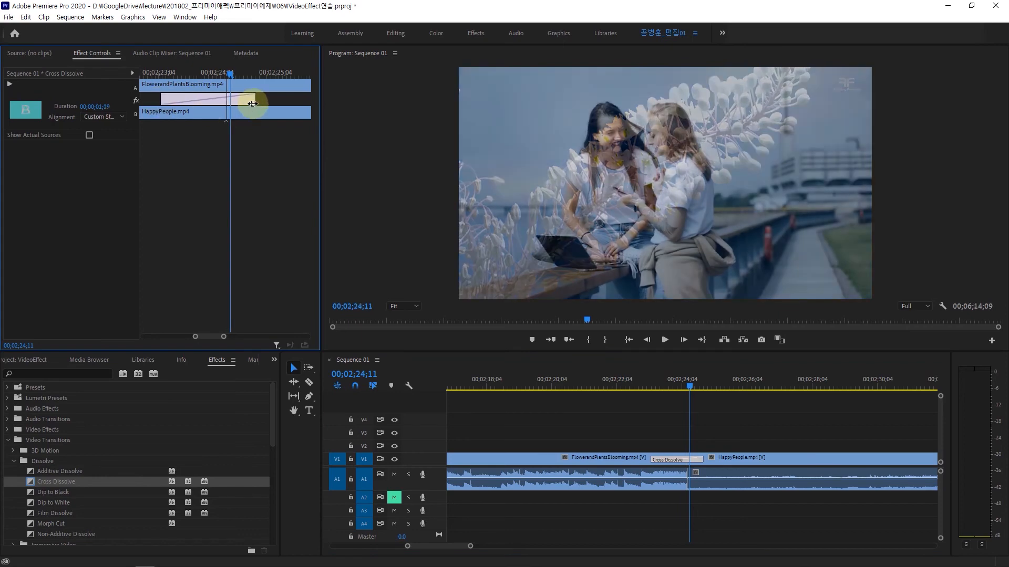
drag(252, 98, 297, 101)
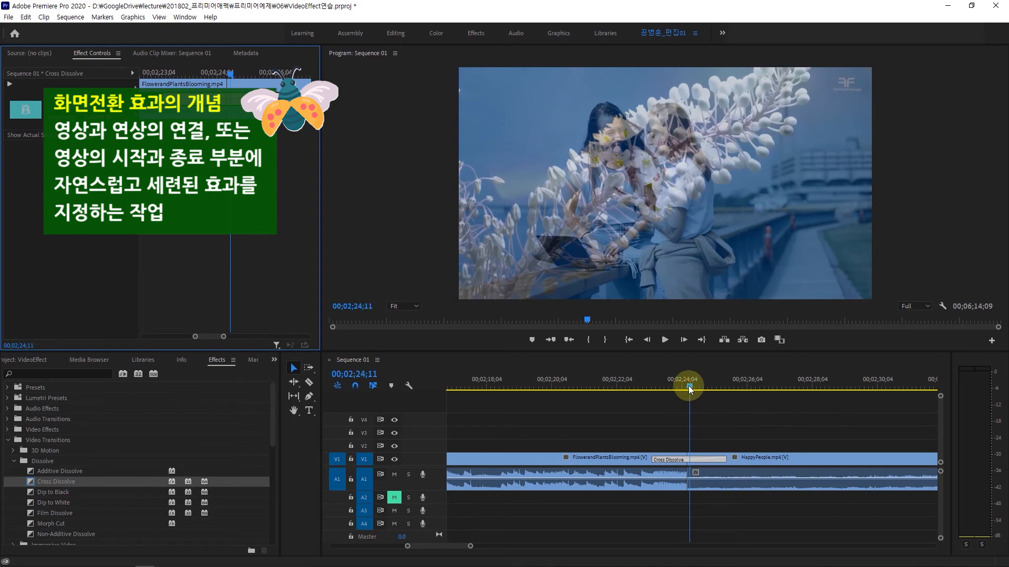
Step: Play the Cross Dissolve between the two clips from 00;02;23;08
drag(689, 387, 652, 396)
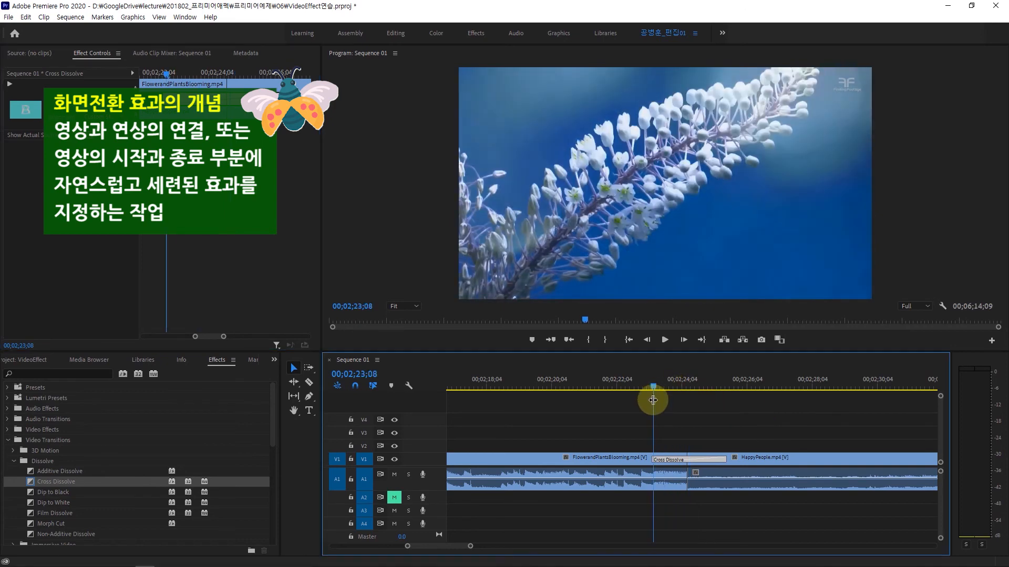
key(space)
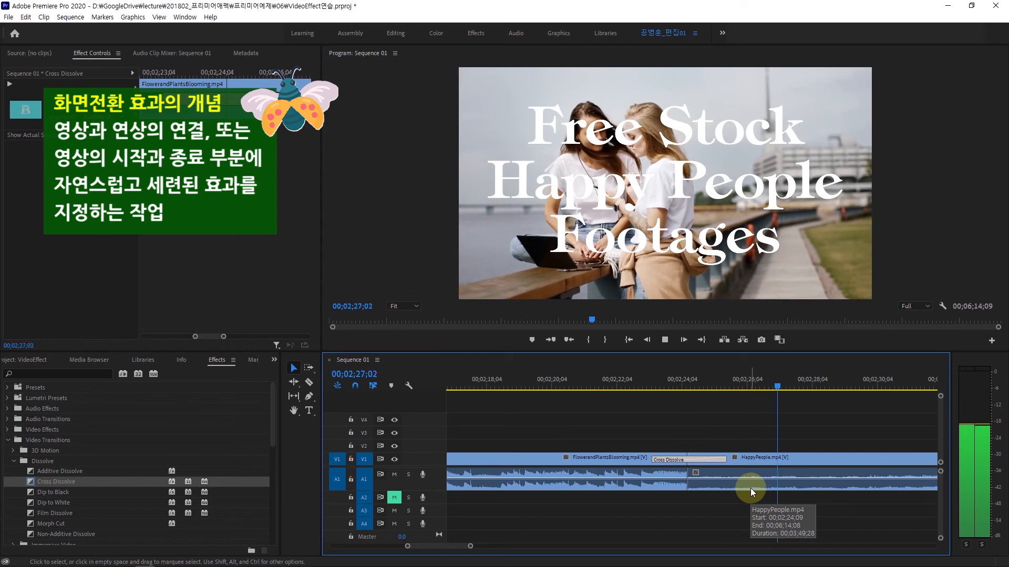
key(space)
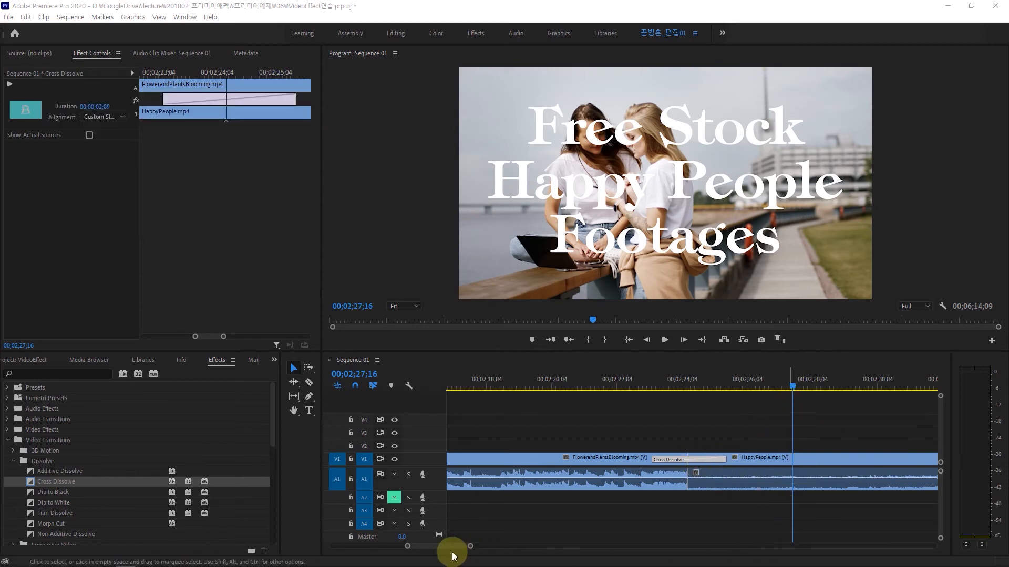
Step: Show the whole sequence in the timeline and scrub the playhead to 00;06;10;20, near the end of HappyPeople.mp4
drag(470, 547, 770, 551)
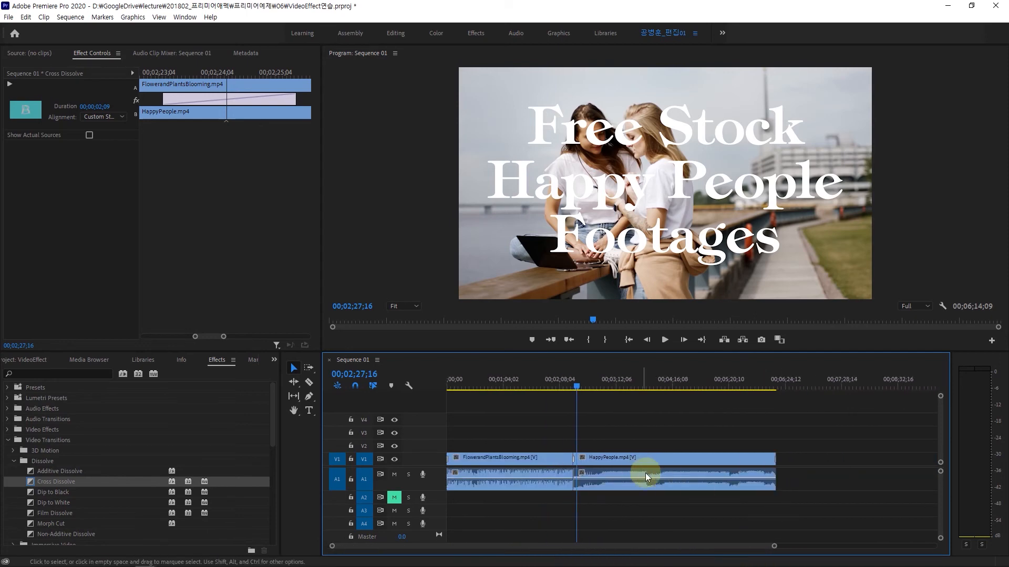
drag(572, 386, 770, 445)
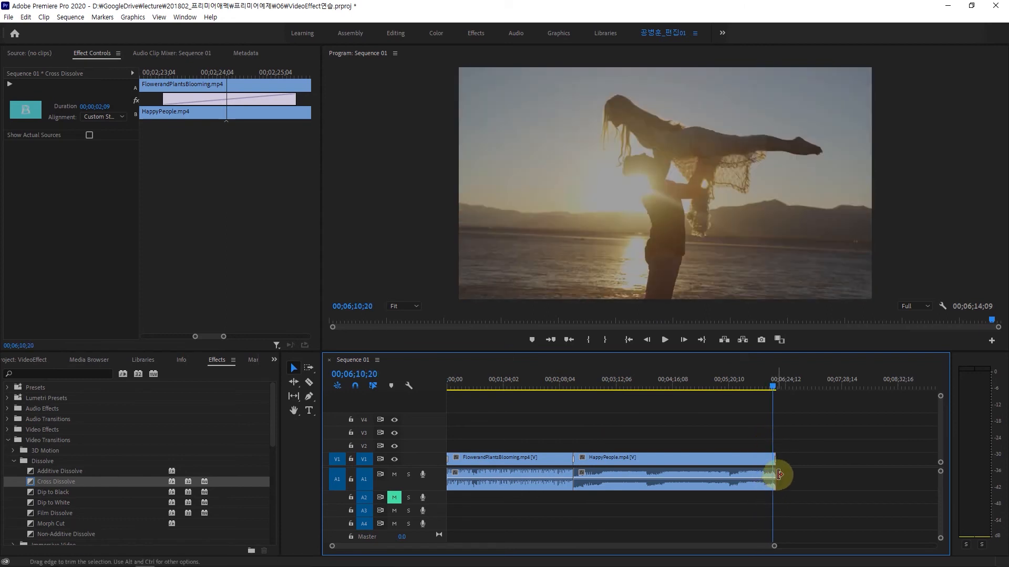
Step: Split HappyPeople.mp4 at 00;06;10;20 and delete the short remainder after the cut
click(762, 468)
key(ctrl+k)
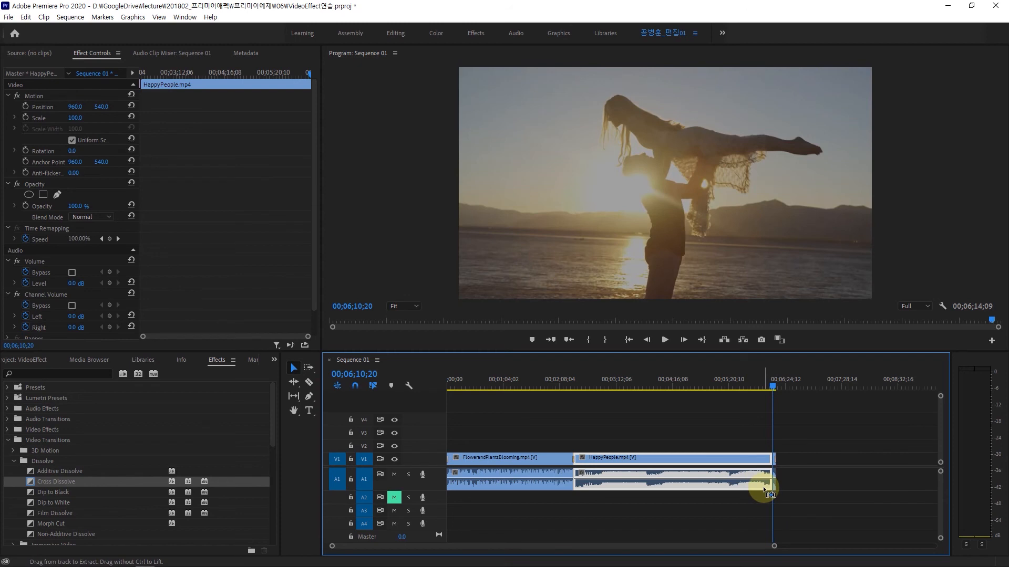
click(774, 457)
key(Delete)
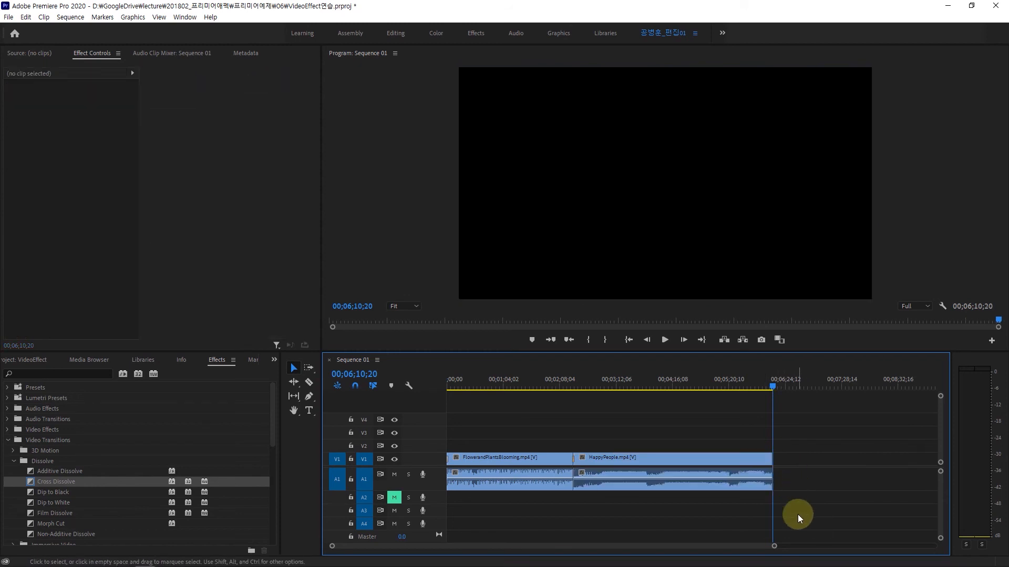
Step: Place PracticingEyeContact.mp4 from the VideoEffect연습 project on V1 and A1, a short gap after HappyPeople.mp4
drag(785, 549, 703, 551)
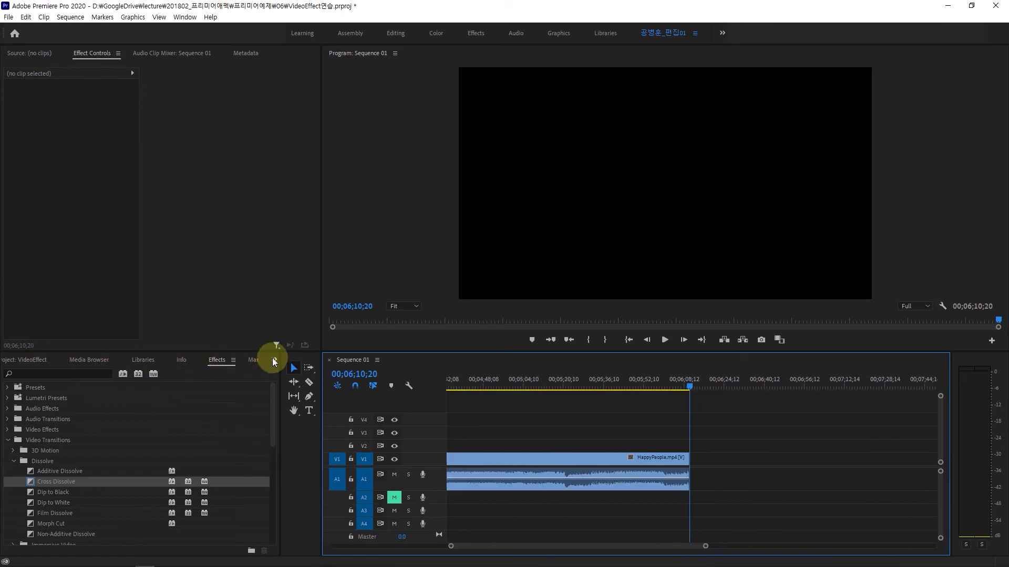
click(26, 360)
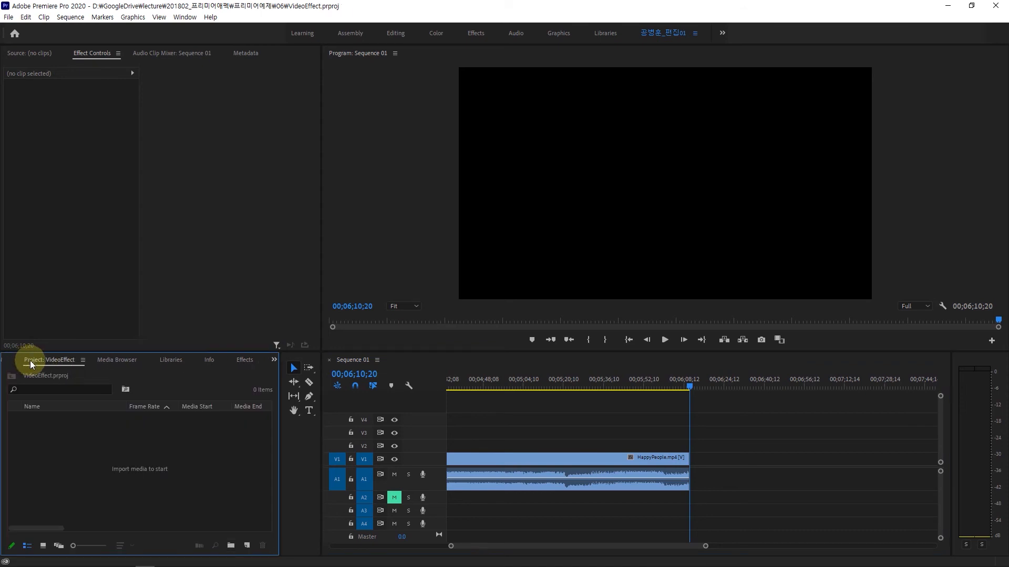
click(274, 360)
click(286, 372)
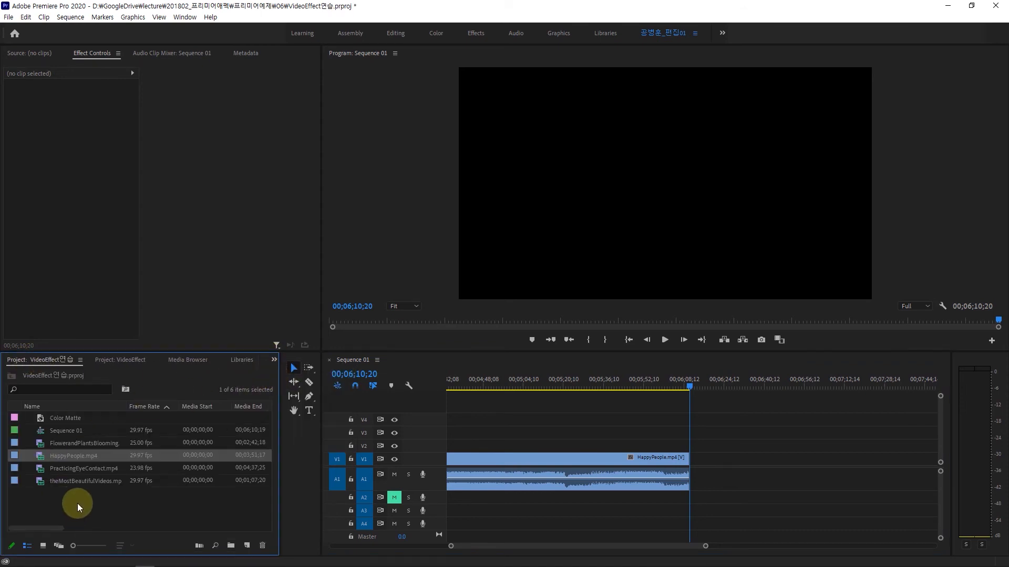
click(70, 484)
drag(47, 471, 700, 475)
Step: Cut away the start of PracticingEyeContact.mp4 up to 00;06;16;21 and move the clip against the end of HappyPeople.mp4
drag(694, 391, 704, 398)
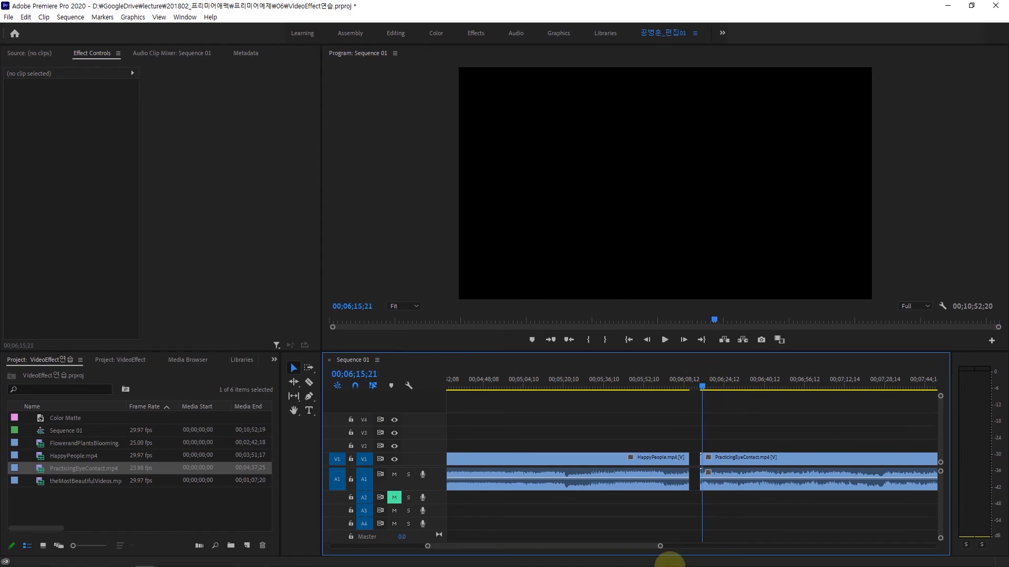
drag(660, 547, 560, 547)
click(698, 389)
drag(692, 389, 710, 393)
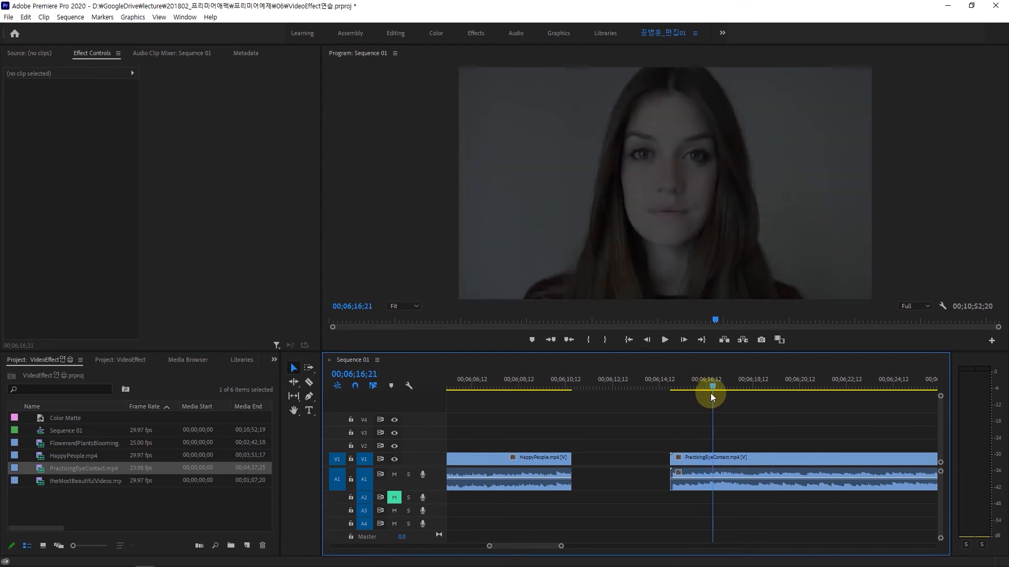
click(730, 460)
key(ctrl+k)
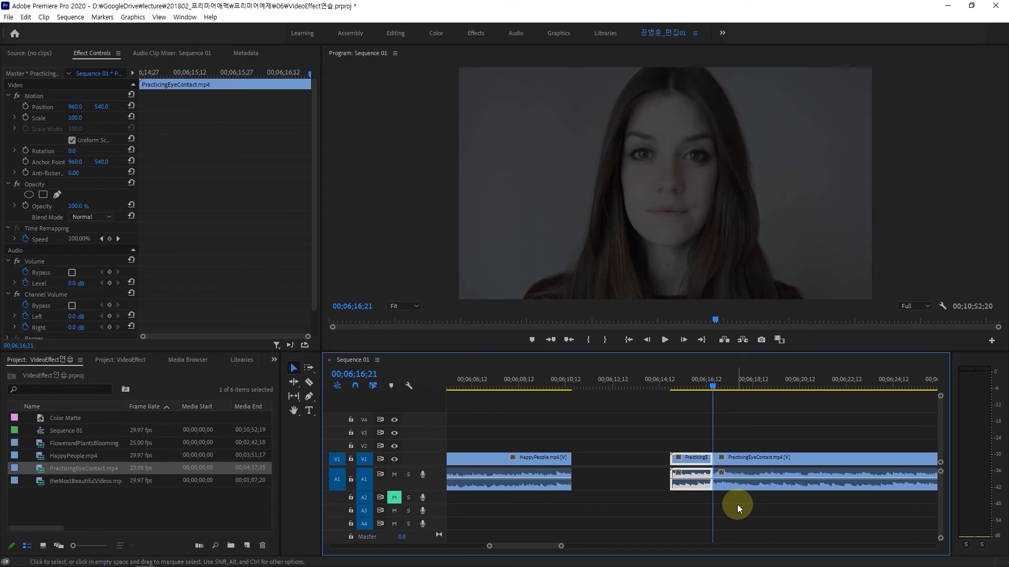
key(Delete)
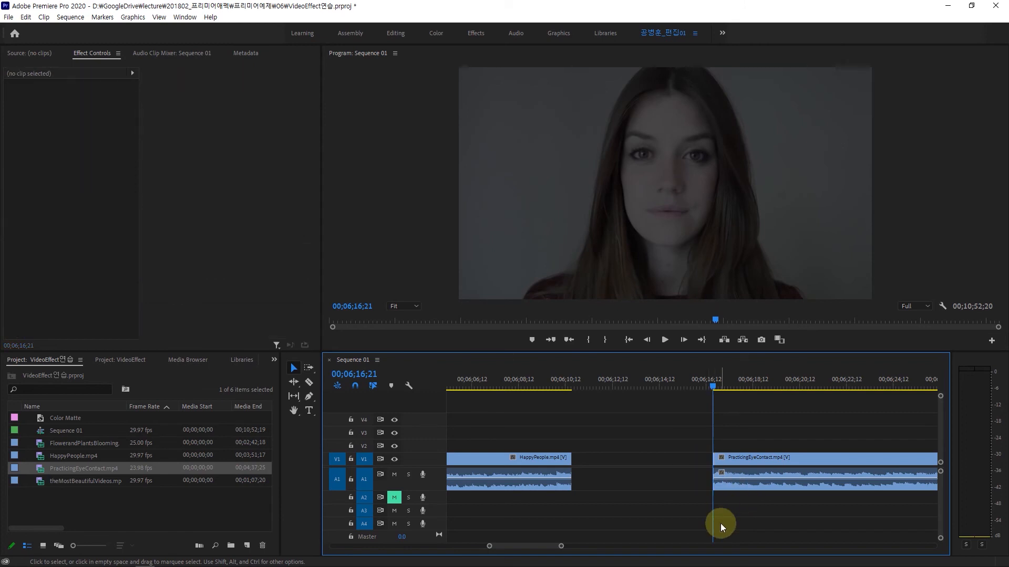
drag(792, 455, 645, 458)
Step: Add a Wipe transition at the cut between HappyPeople.mp4 and PracticingEyeContact.mp4 and scrub the playhead to 00;06;10;09
drag(715, 391, 566, 442)
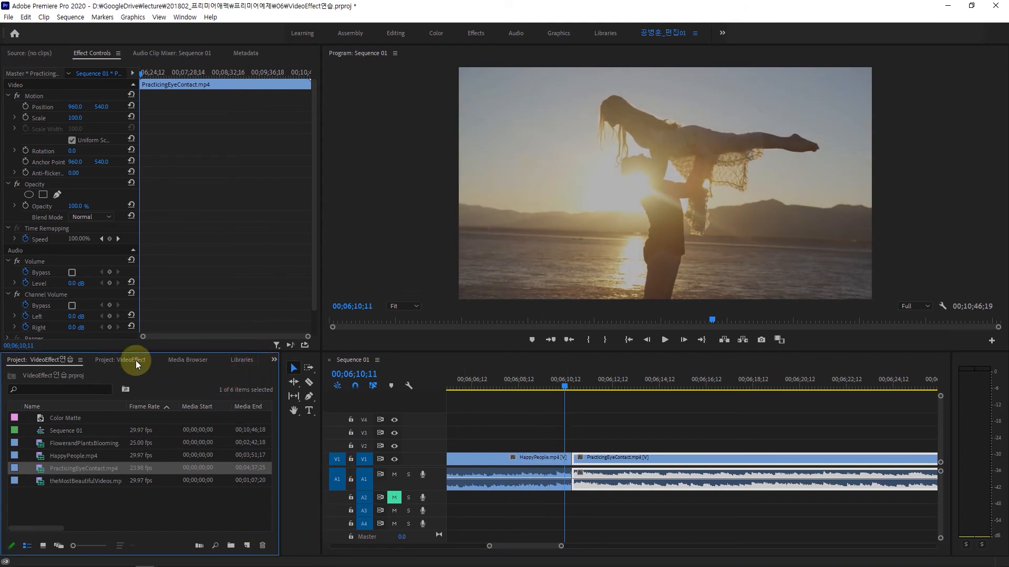
click(274, 359)
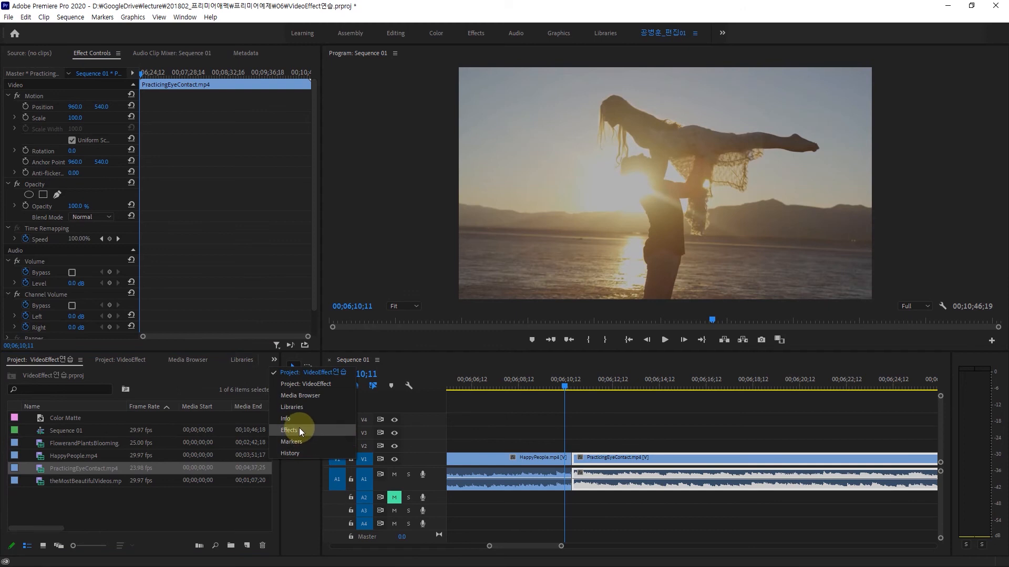
click(298, 429)
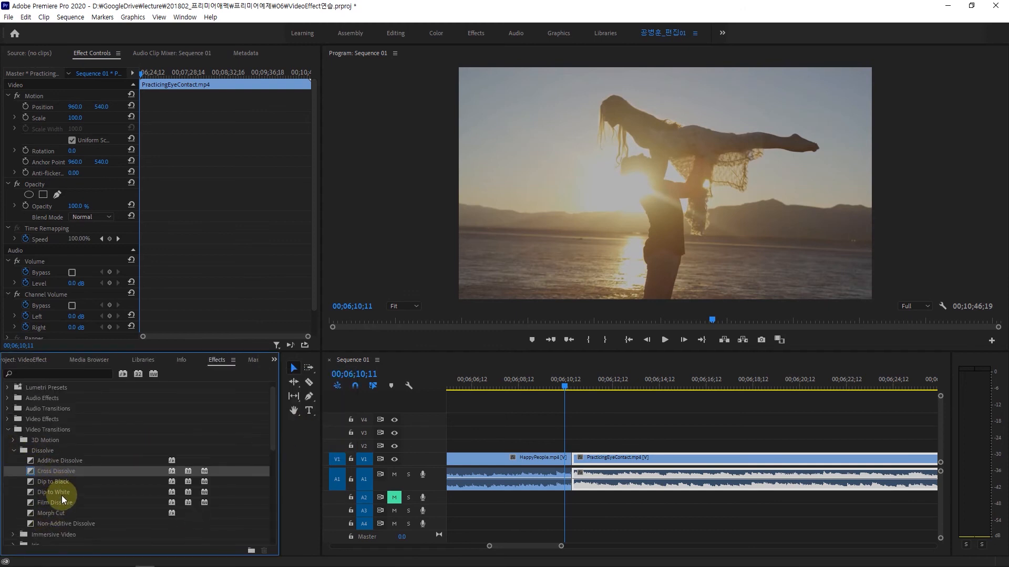
scroll(61, 495, down, 3)
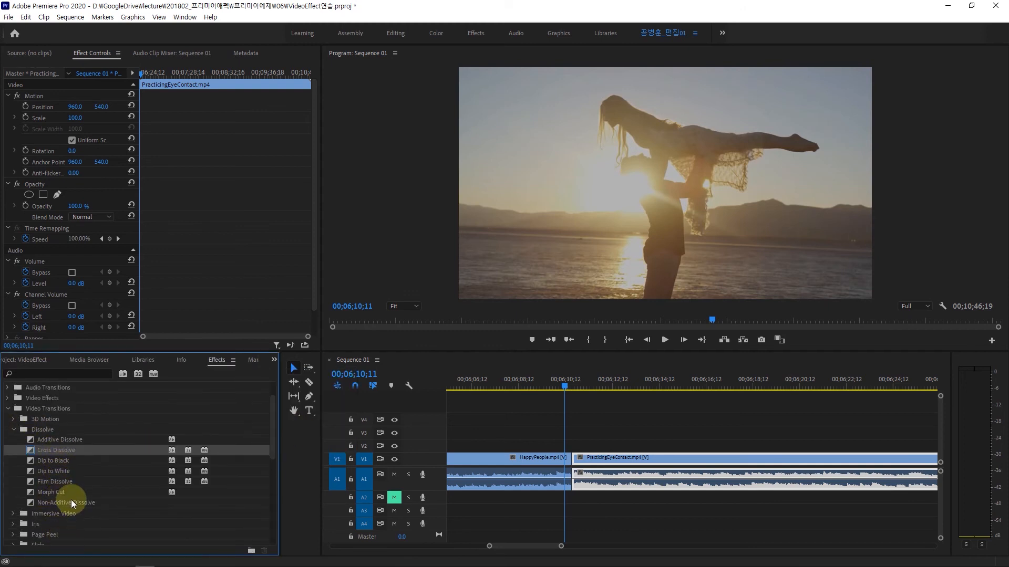
scroll(71, 495, down, 5)
scroll(70, 509, down, 5)
drag(42, 510, 572, 460)
drag(565, 387, 562, 436)
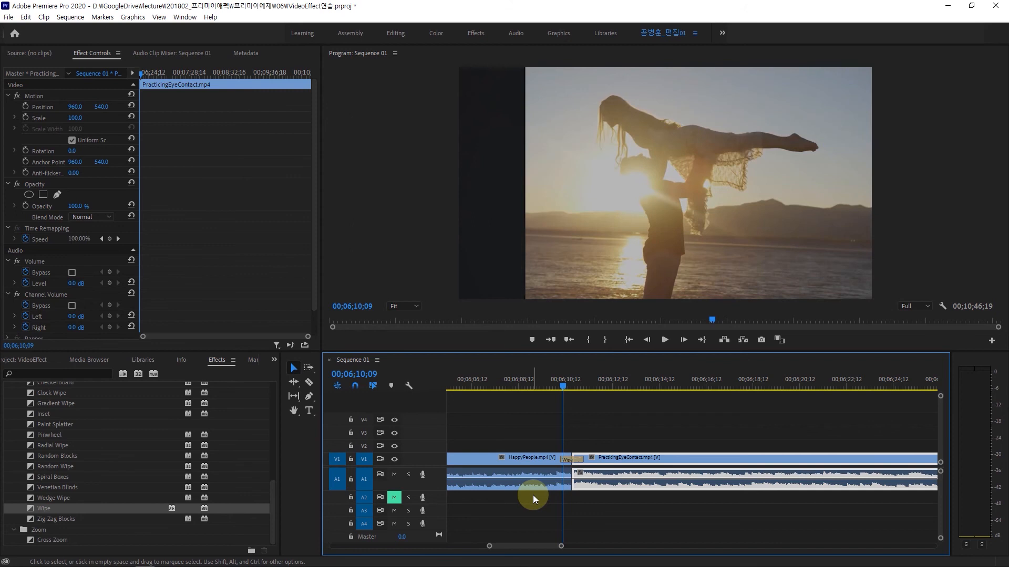
Step: Collapse the Dissolve and Wipe groups of the video transitions
scroll(198, 439, up, 3)
scroll(110, 538, up, 3)
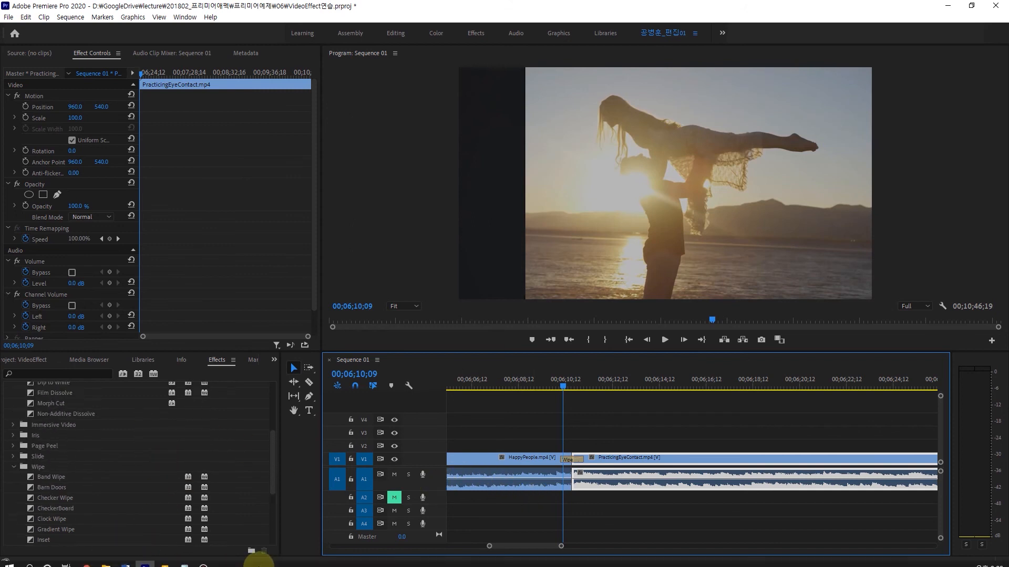
mouse_move(259, 561)
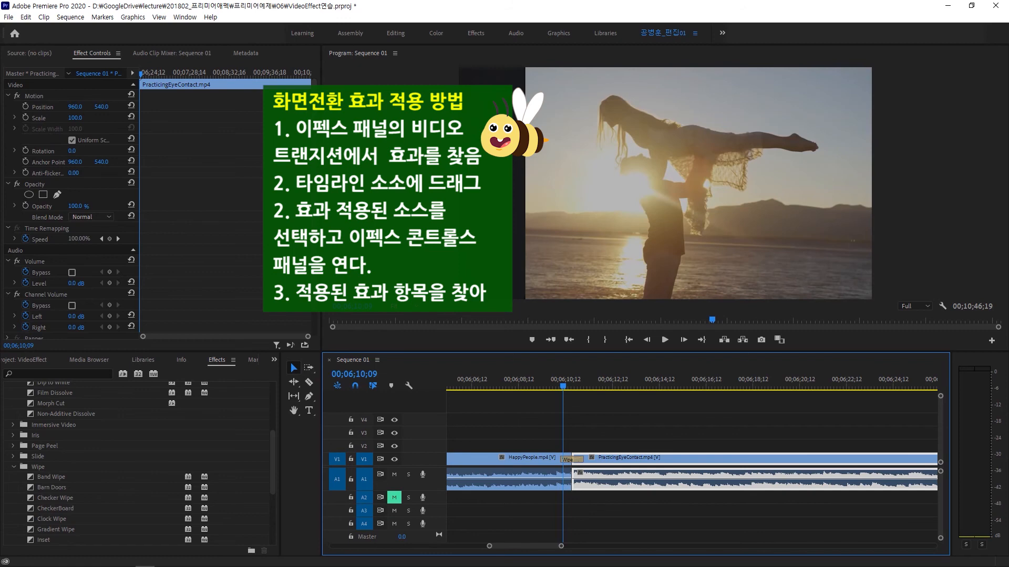
scroll(88, 411, up, 3)
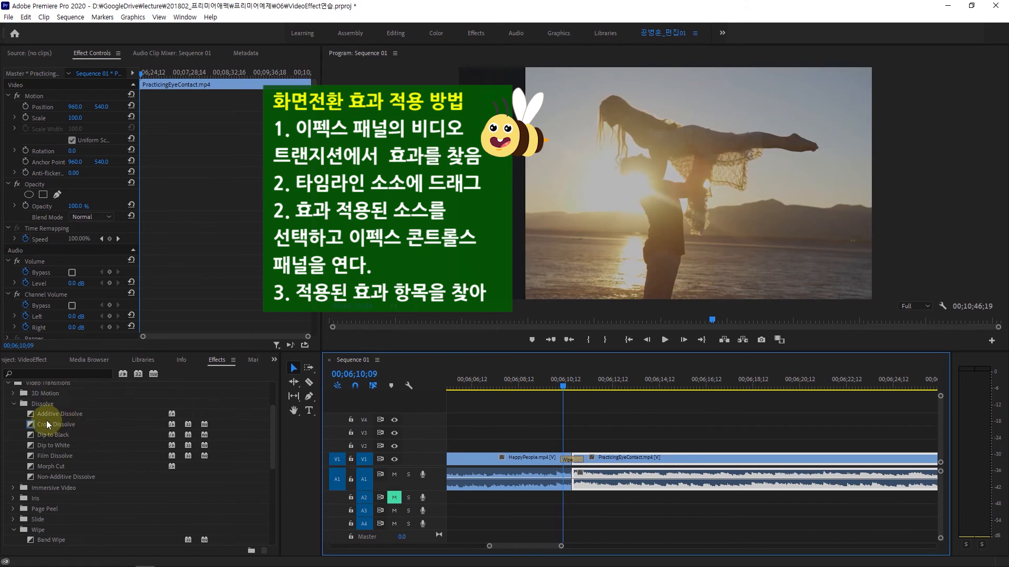
click(17, 405)
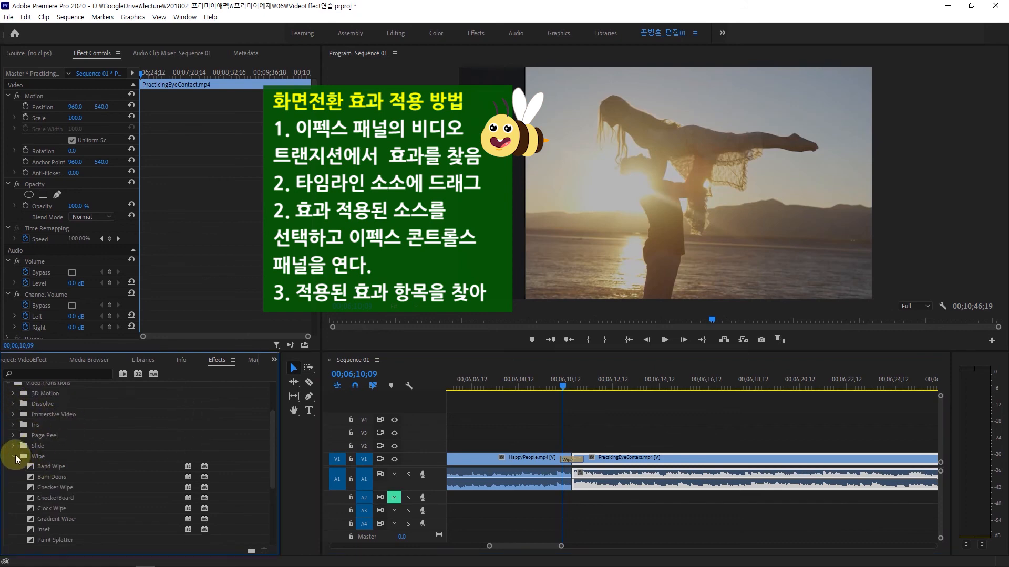
click(14, 456)
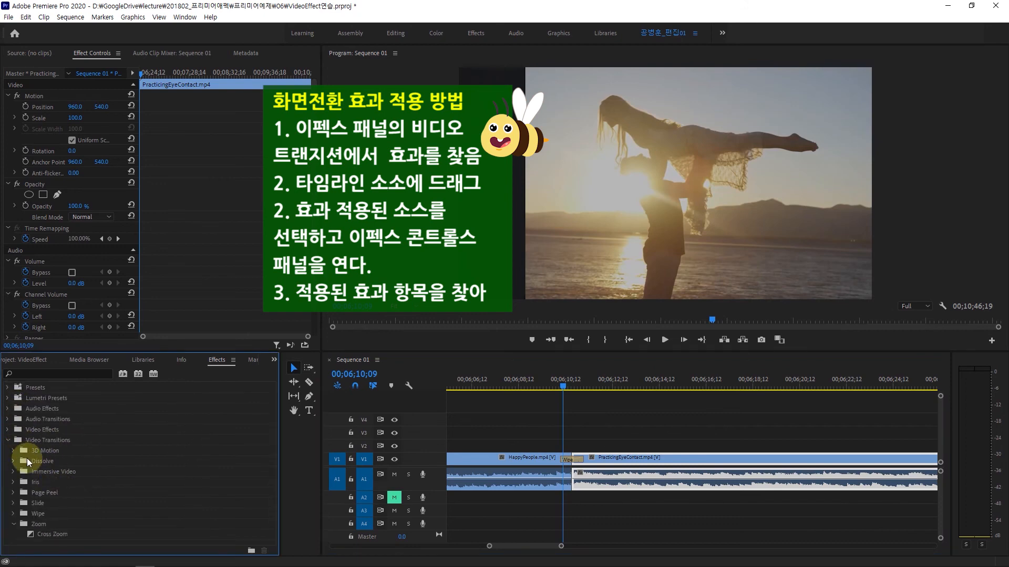